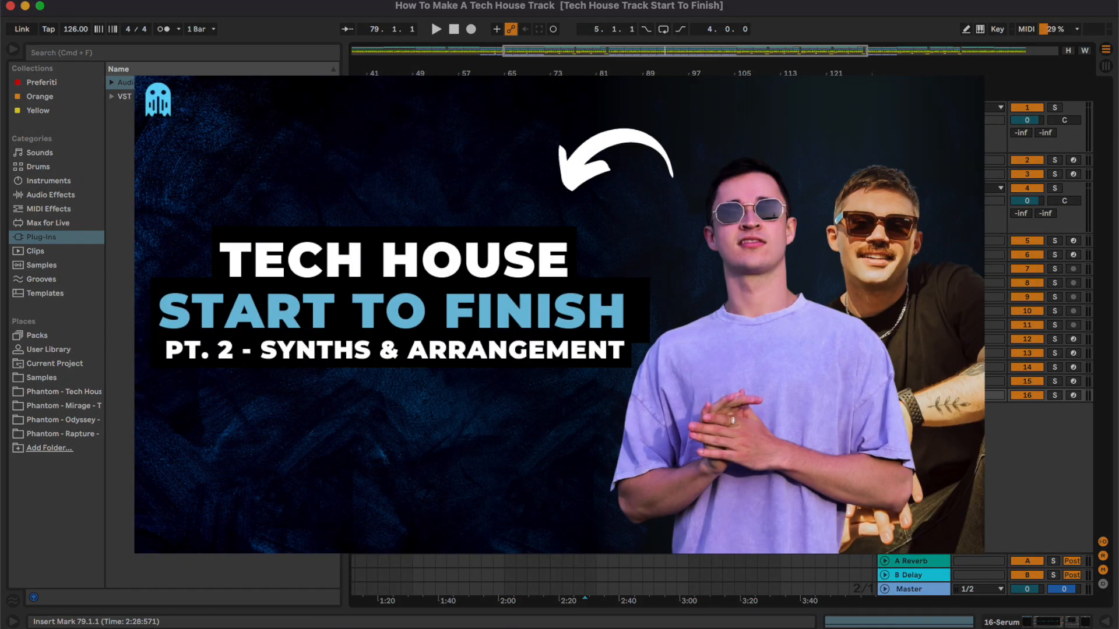
key(minus)
key(minus)
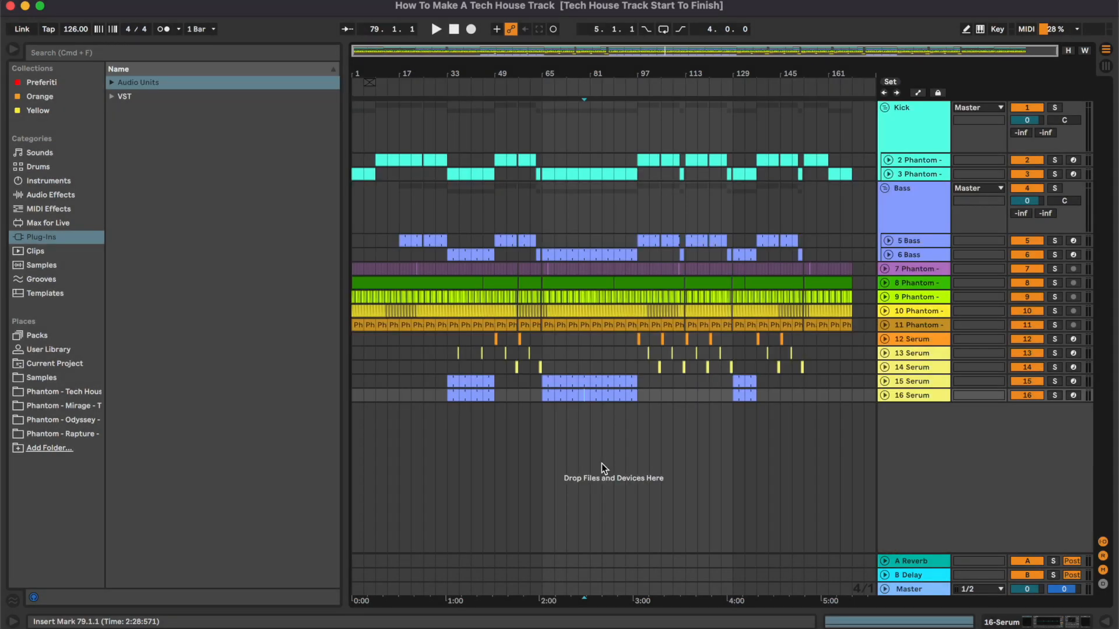
key(plus)
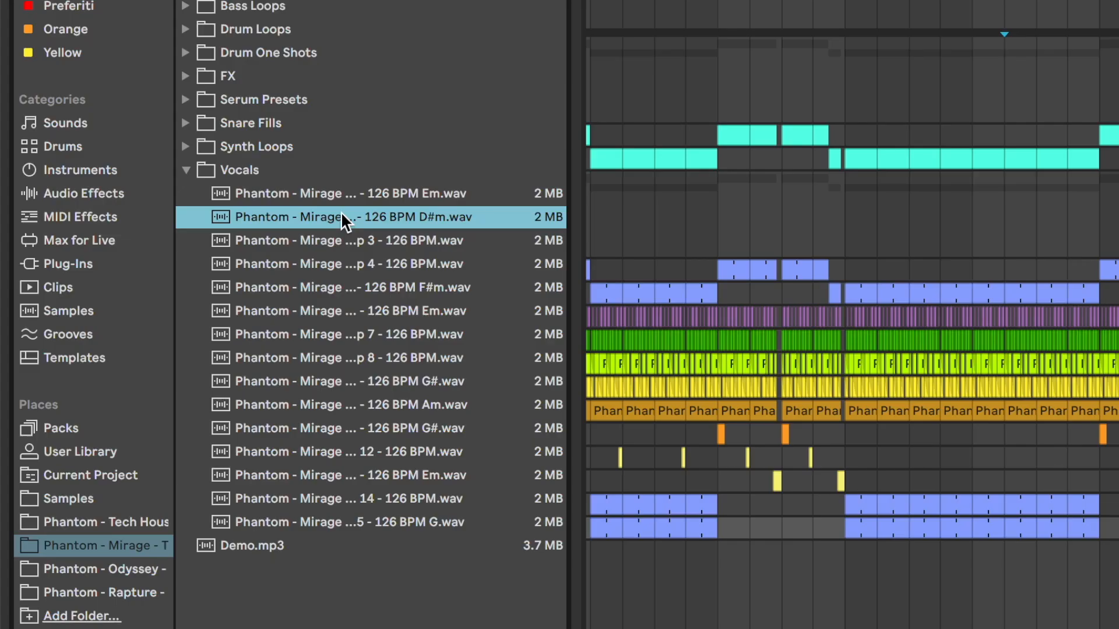
- Audition the vocal loops in the Phantom - Mirage pack's Vocals folder one after another, from loop 3 through loop 13
key(Down)
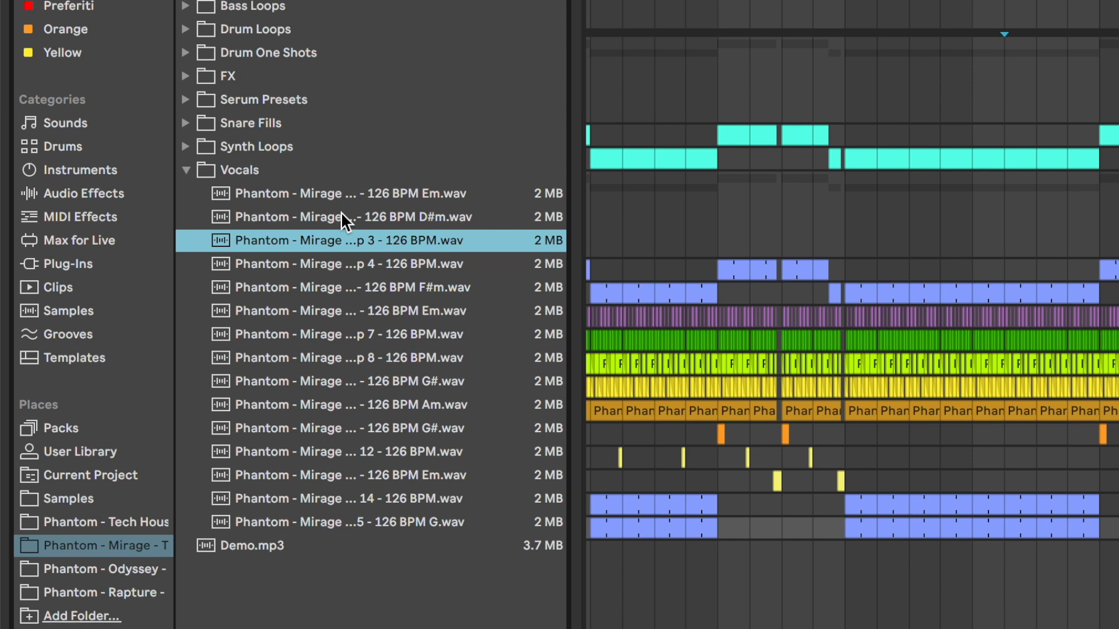
key(Down)
key(Down)
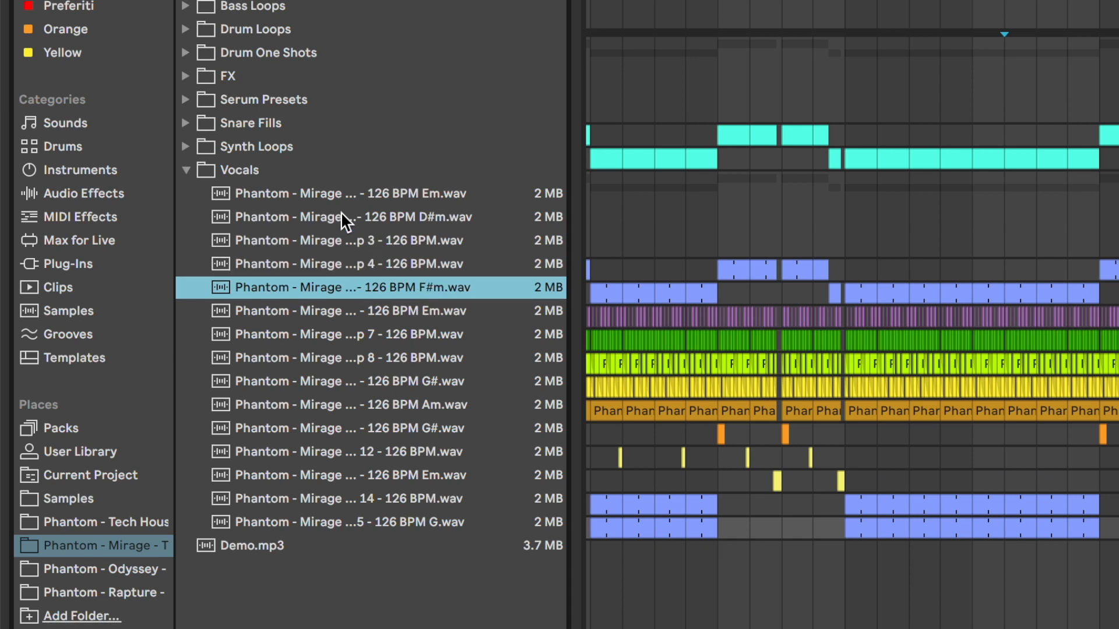
key(Down)
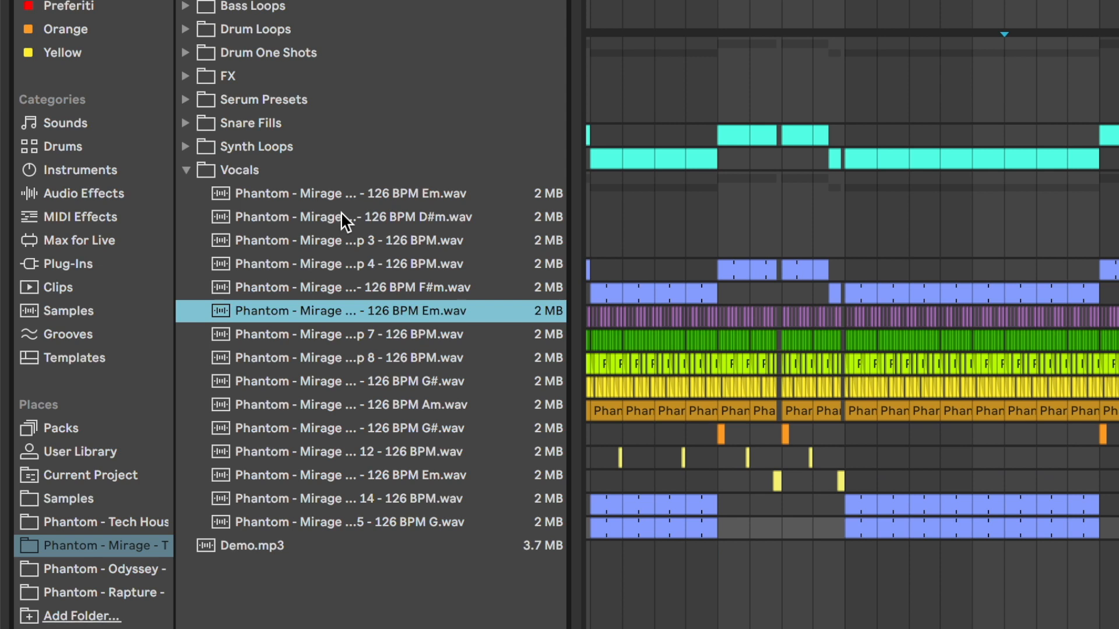
key(Down)
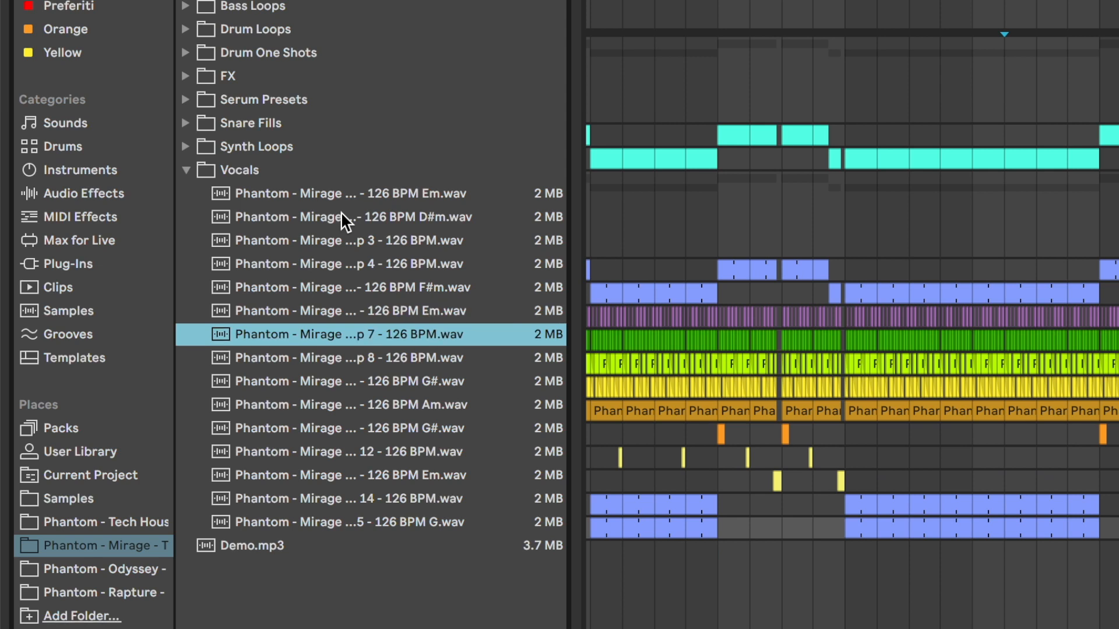
key(Down)
key(Down)
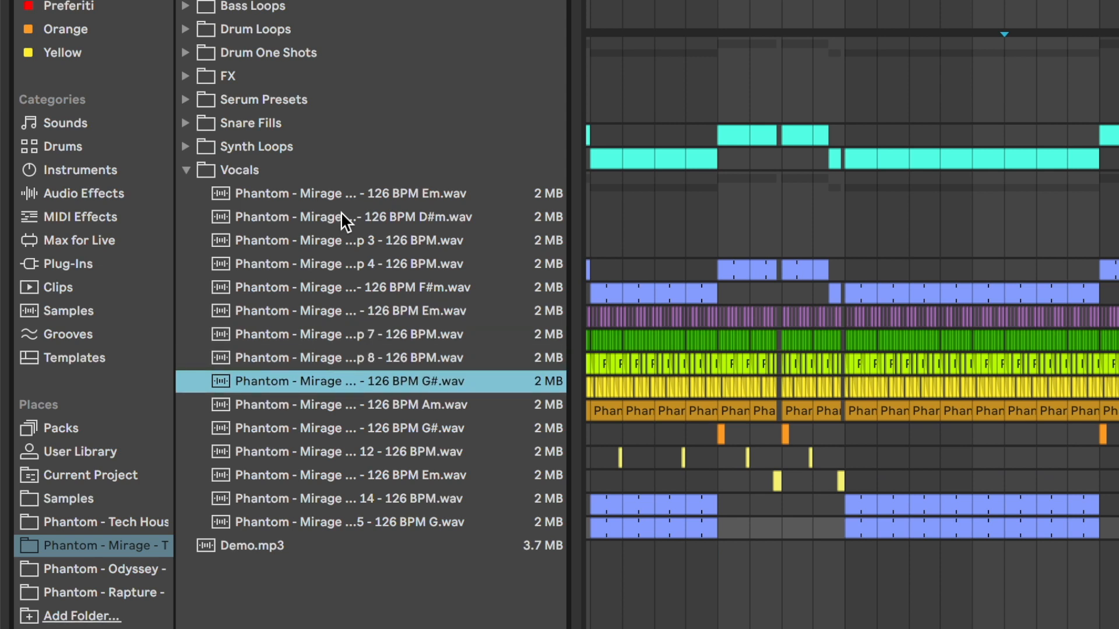
key(Down)
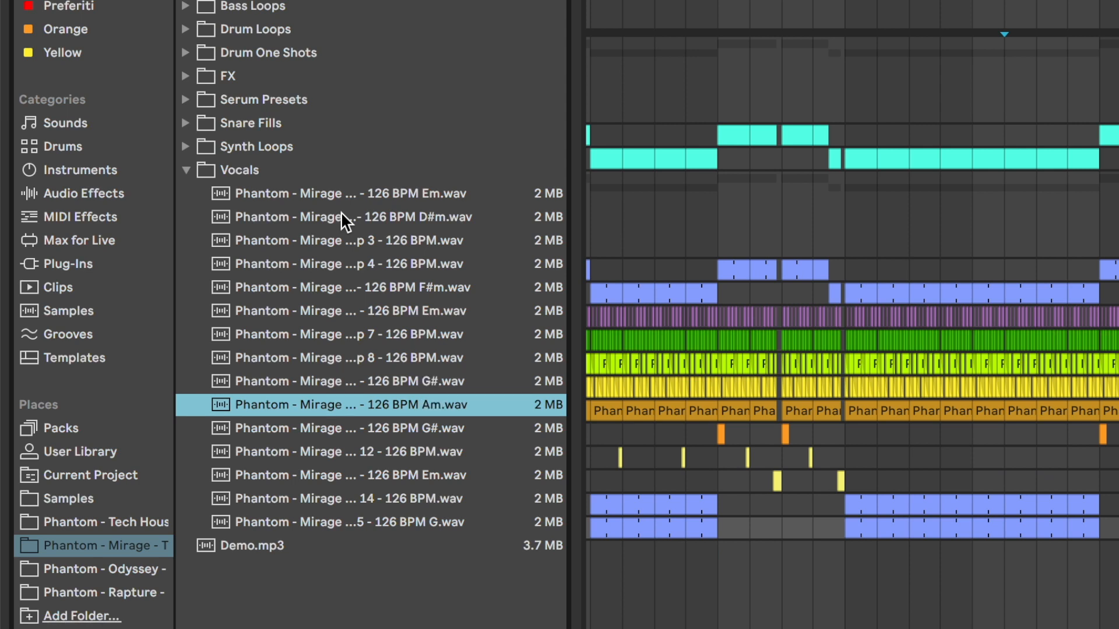
key(Down)
key(Down)
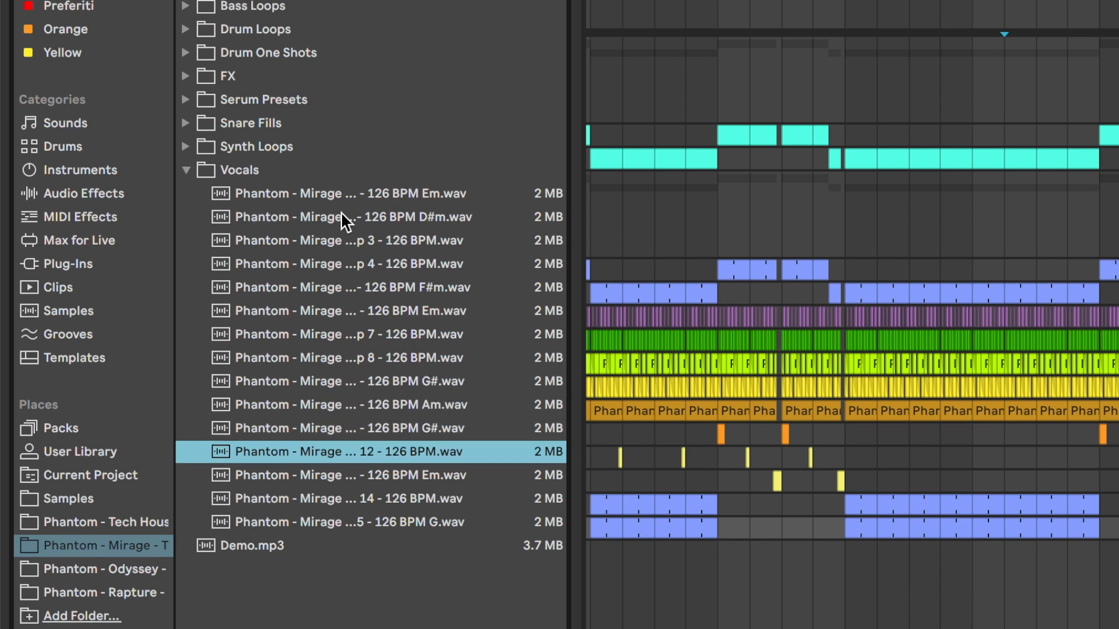
key(Down)
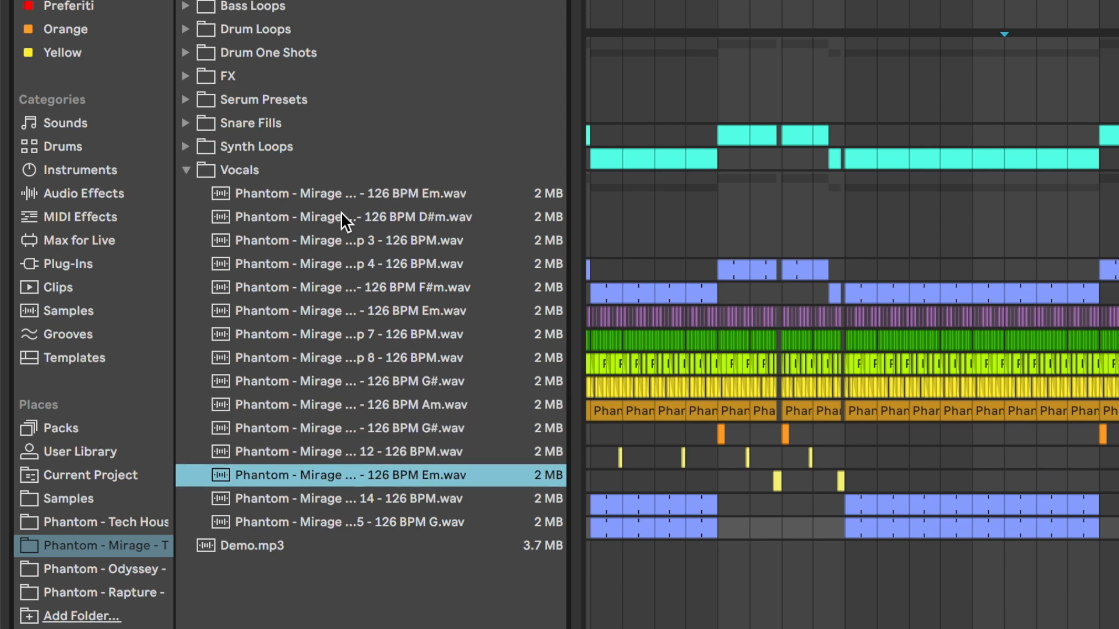
- Place Phantom - Mirage Vocal Loop 13 - 126 BPM Em at bar 97 on a new audio track below 16 Serum
drag(341, 474, 663, 432)
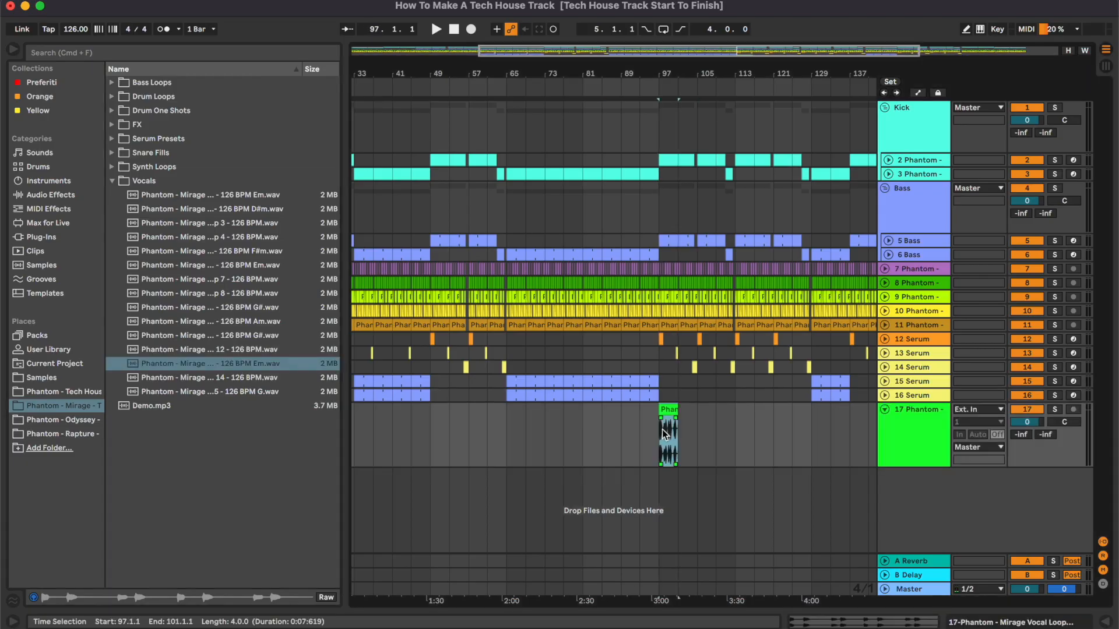
click(662, 430)
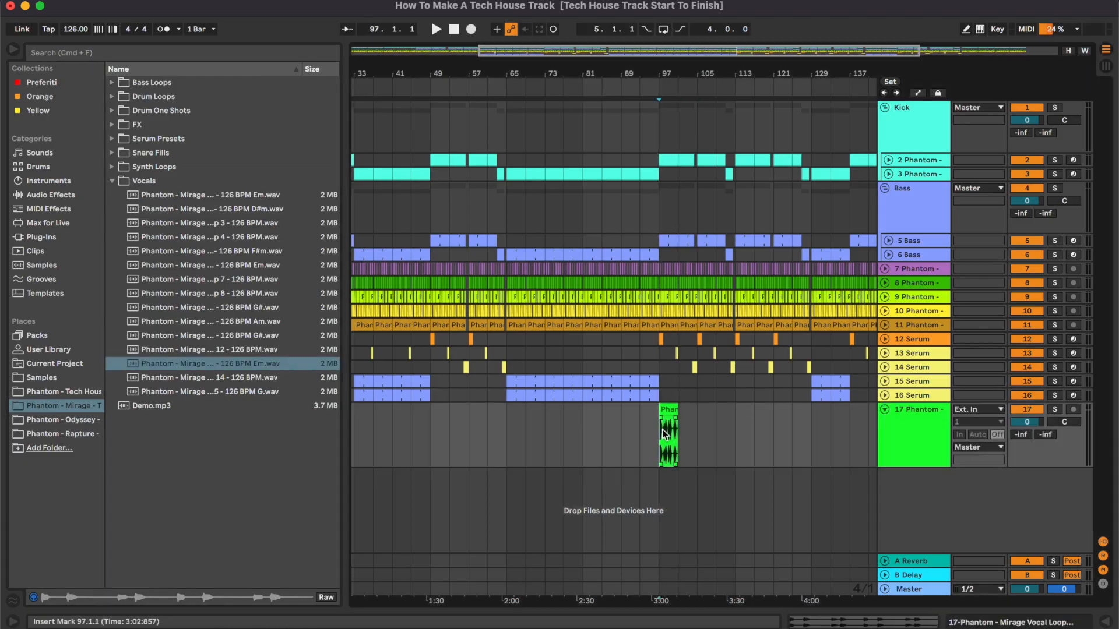
key(plus)
key(plus)
key(plus)
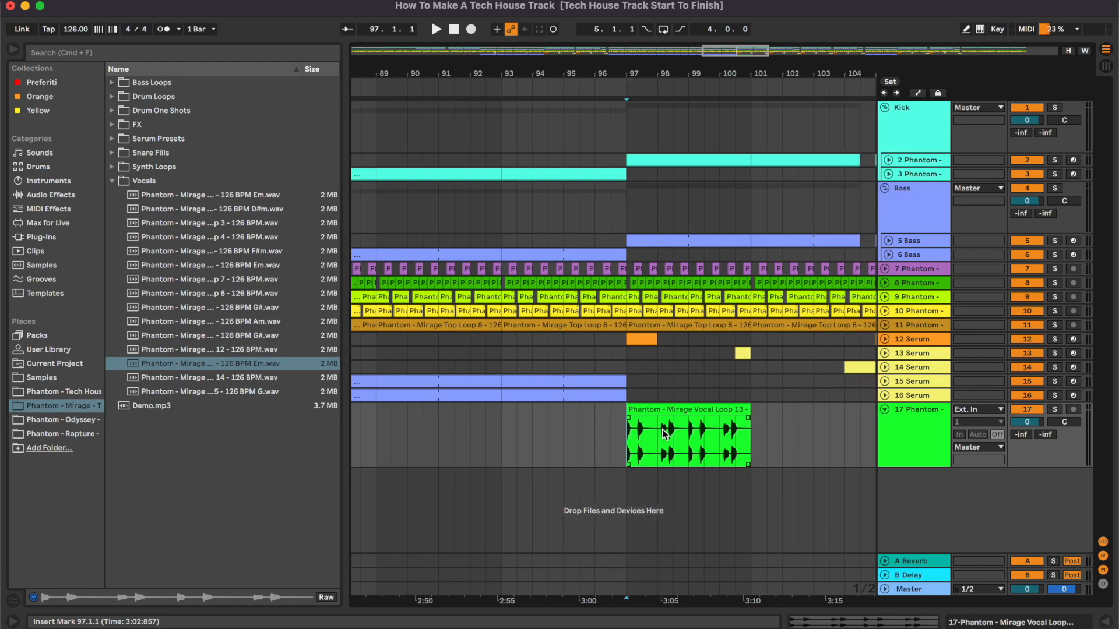
- Set the volume of the new vocal track 17 to -16.3 dB during playback
scroll(663, 434, right, 2)
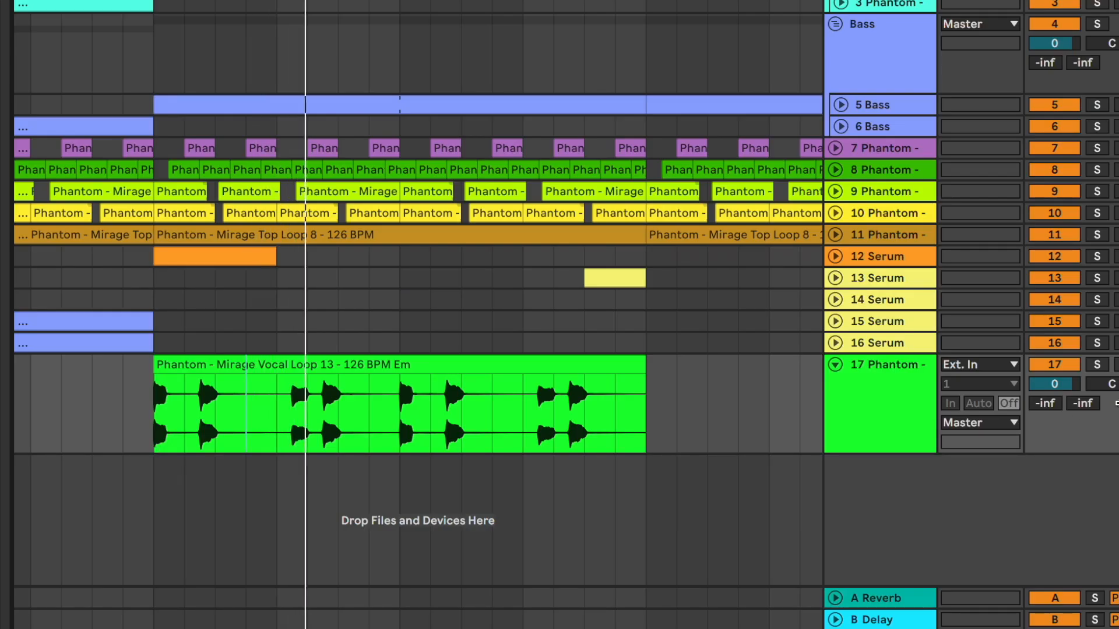
mouse_move(1066, 382)
mouse_down()
mouse_move(1067, 422)
mouse_move(1066, 381)
mouse_up()
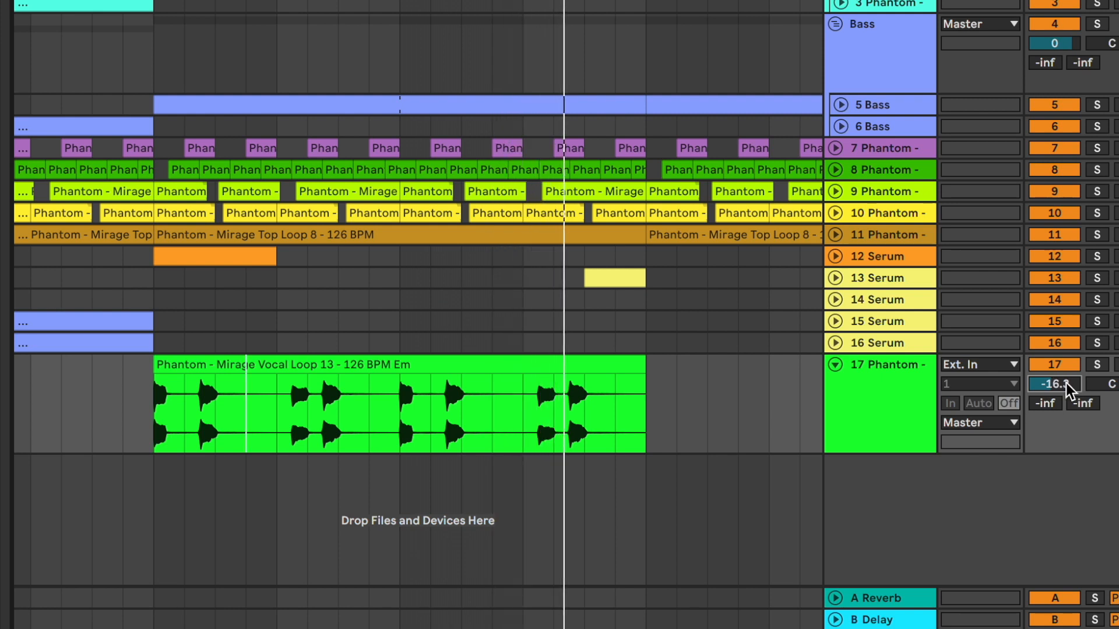
click(78, 422)
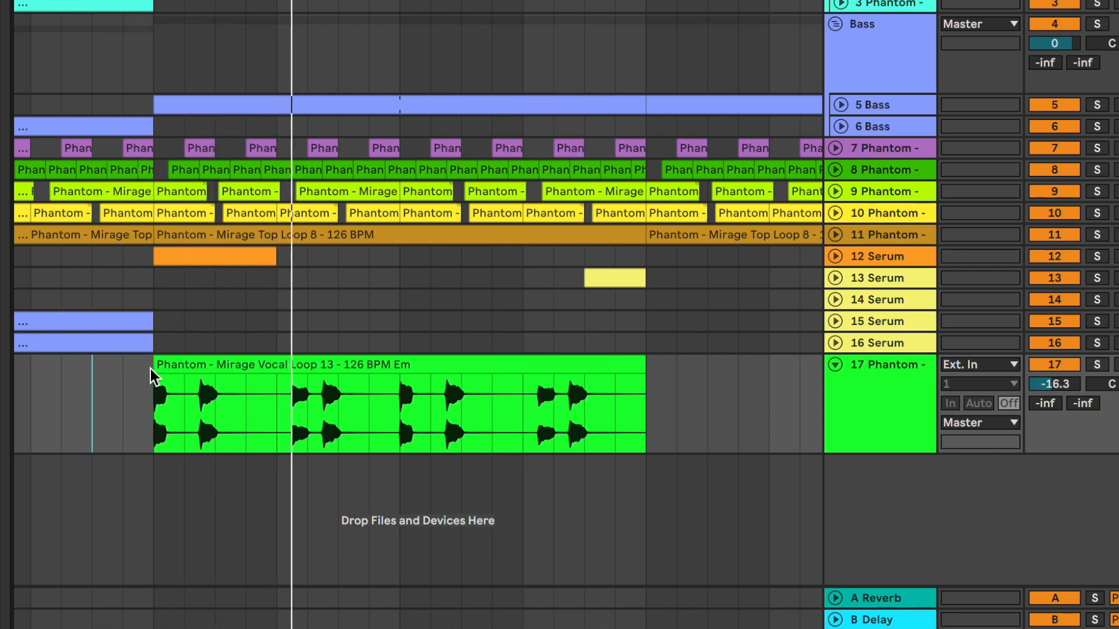
- Move the vocal clip to bar 98, split it after its first beat, and delete the remainder
mouse_move(155, 366)
mouse_down()
mouse_move(245, 366)
mouse_move(154, 366)
mouse_up()
mouse_move(206, 365)
mouse_down()
mouse_move(337, 362)
mouse_move(323, 366)
mouse_up()
click(314, 422)
key(super+e)
click(358, 365)
key(Delete)
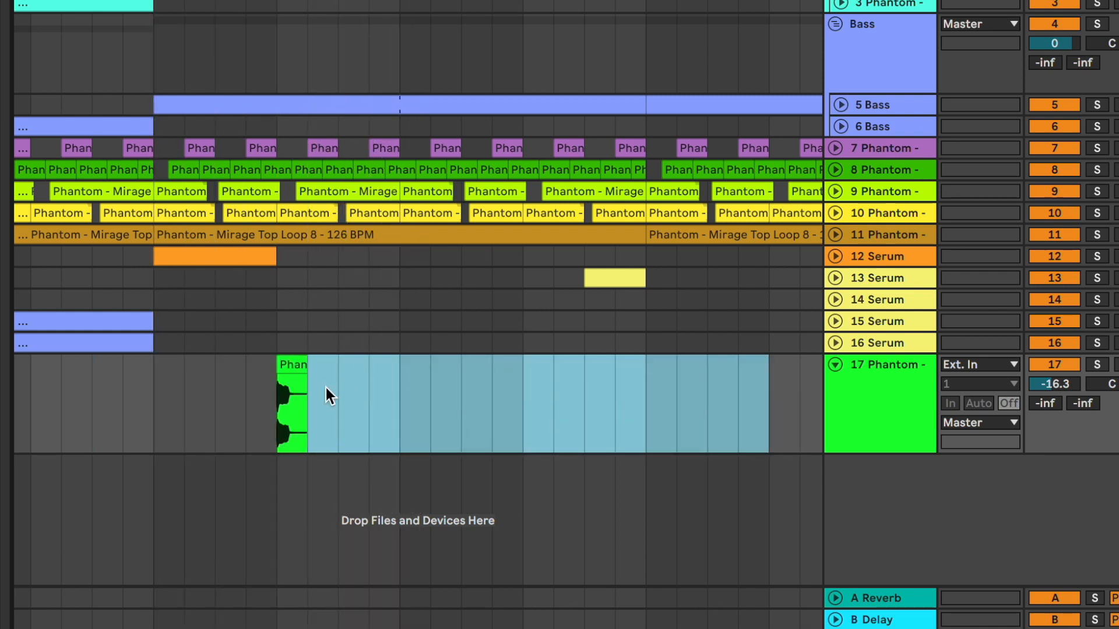
click(51, 377)
key(space)
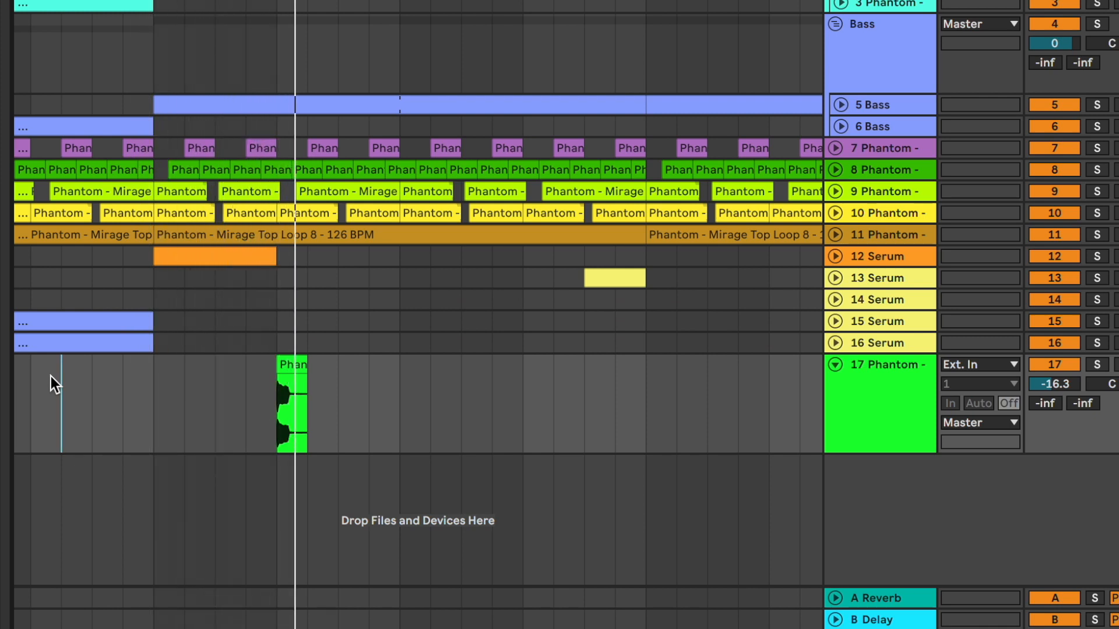
- Shift the one-beat vocal clip one beat later to 98.2 and play it in context
key(space)
key(plus)
drag(436, 362, 480, 364)
click(345, 378)
key(space)
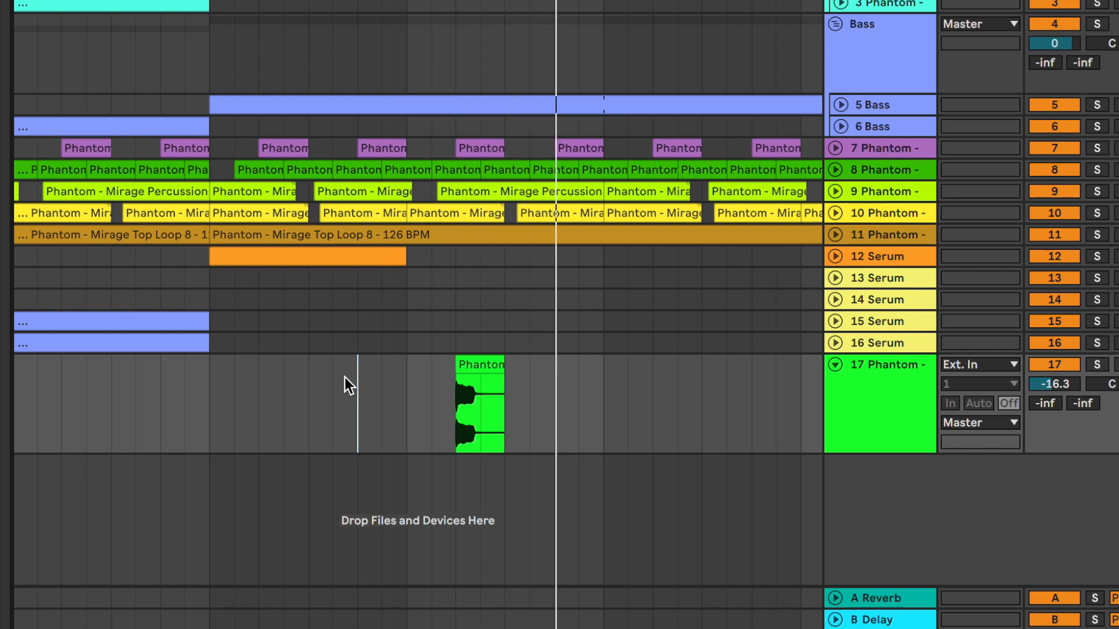
- Duplicate the two-bar range from bar 97 to 99 on the vocal track, repeating the vocal hit two bars on
key(minus)
drag(303, 369, 454, 375)
key(ctrl+d)
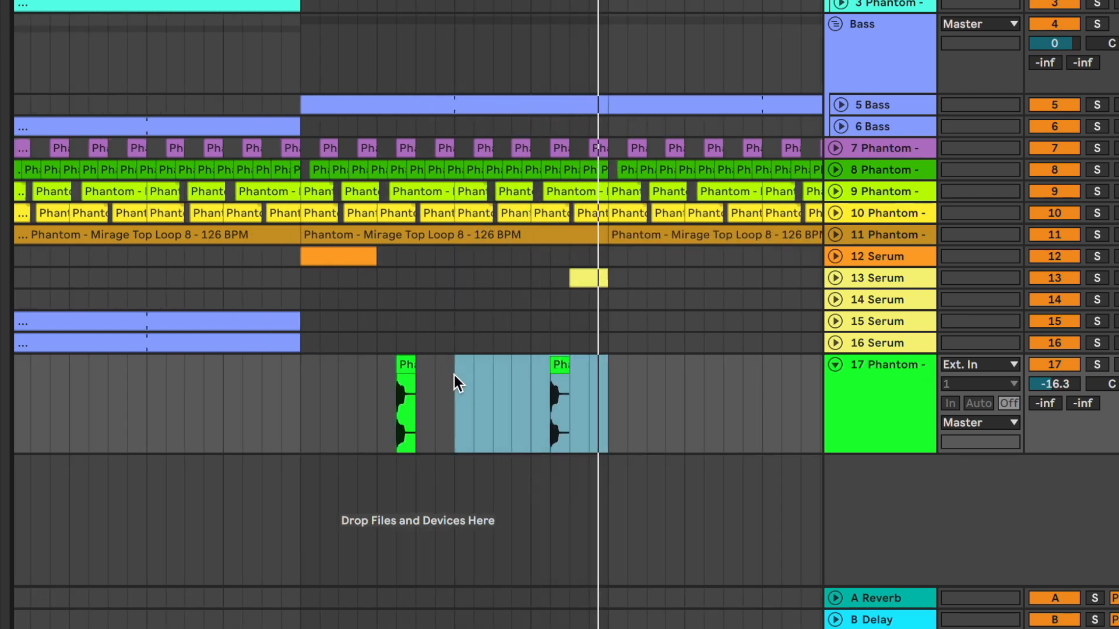
- Try to extend the second vocal clip to the start of bar 101
key(space)
click(627, 382)
drag(568, 369, 605, 370)
- Play the section from before bar 97 and set the vocal track's volume to -19.9 dB
click(222, 387)
key(space)
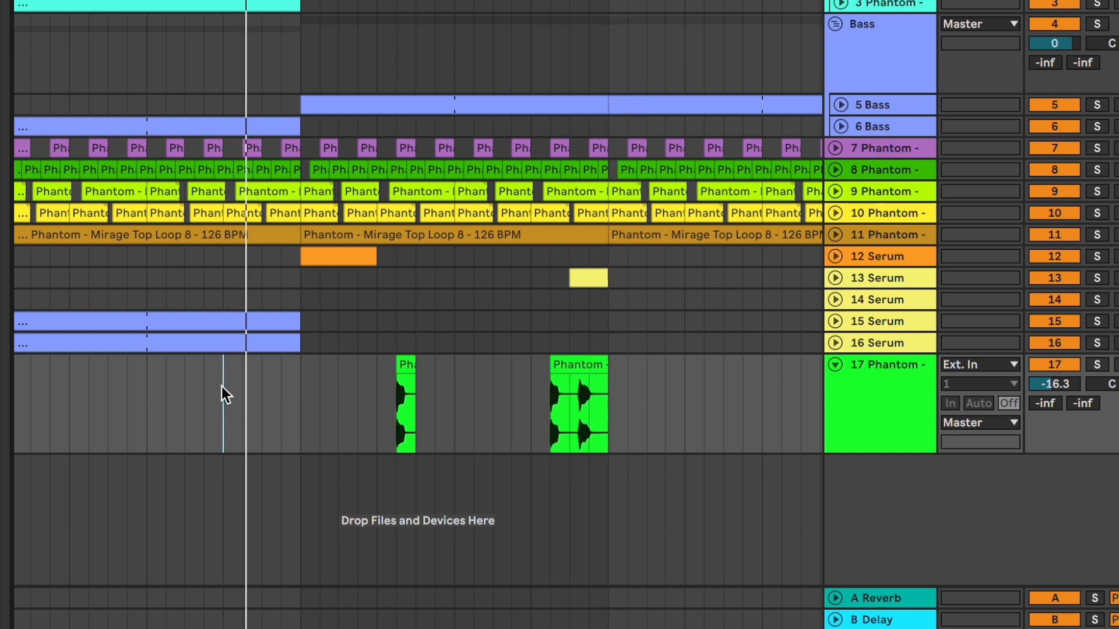
drag(1055, 383, 1061, 385)
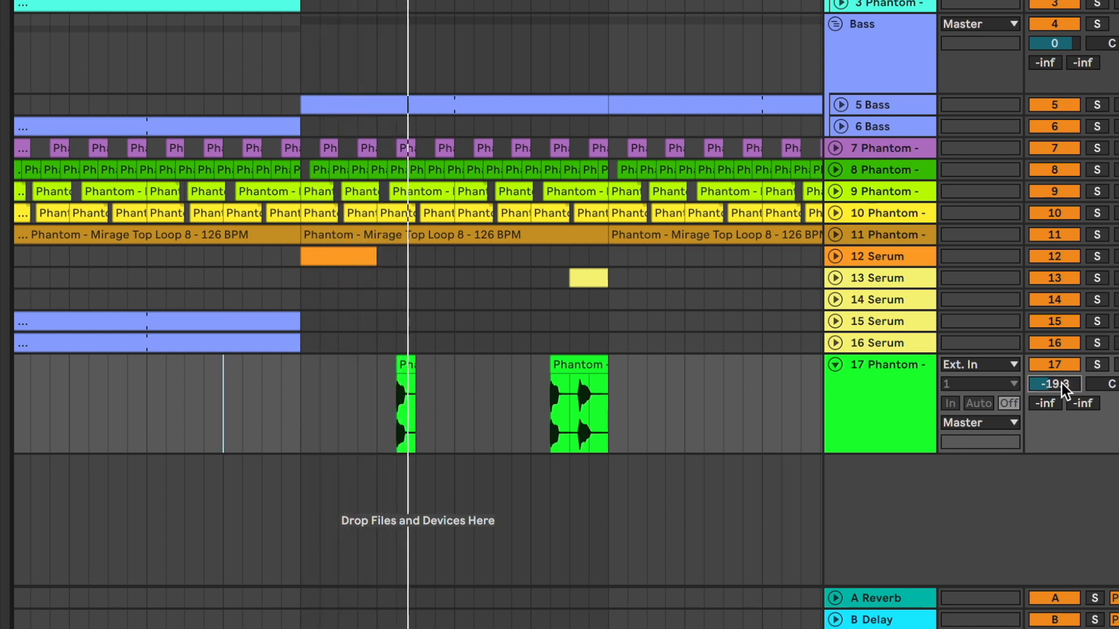
drag(1061, 383, 1062, 387)
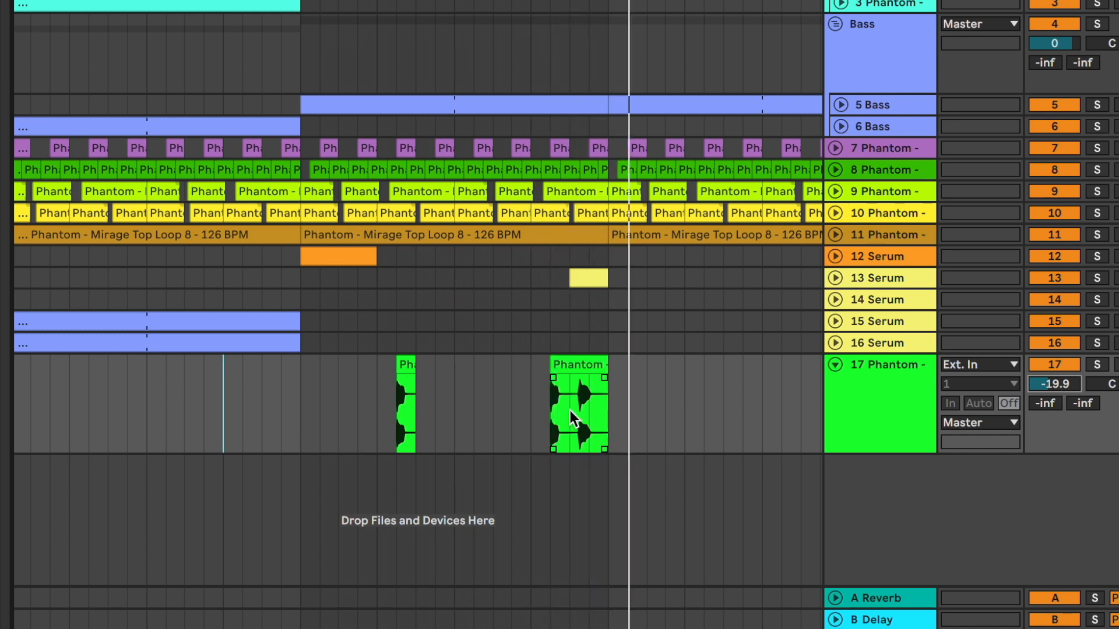
- Trim the second vocal clip to one beat and duplicate the four-bar vocal pattern from bar 97 repeatedly up to bar 125
drag(570, 410, 607, 410)
drag(566, 437, 620, 422)
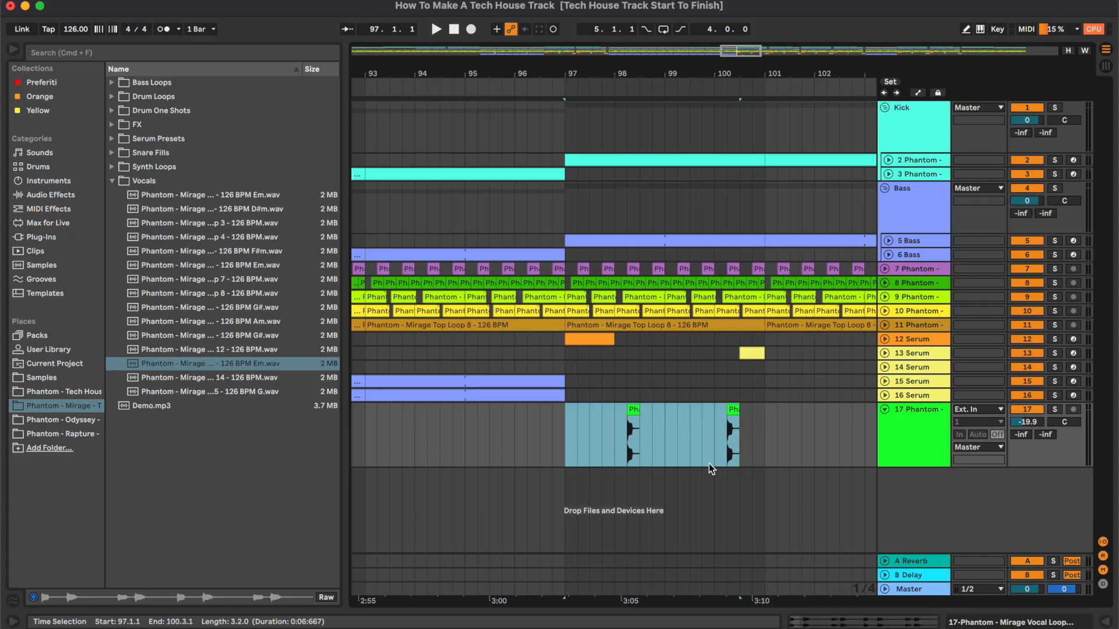
key(minus)
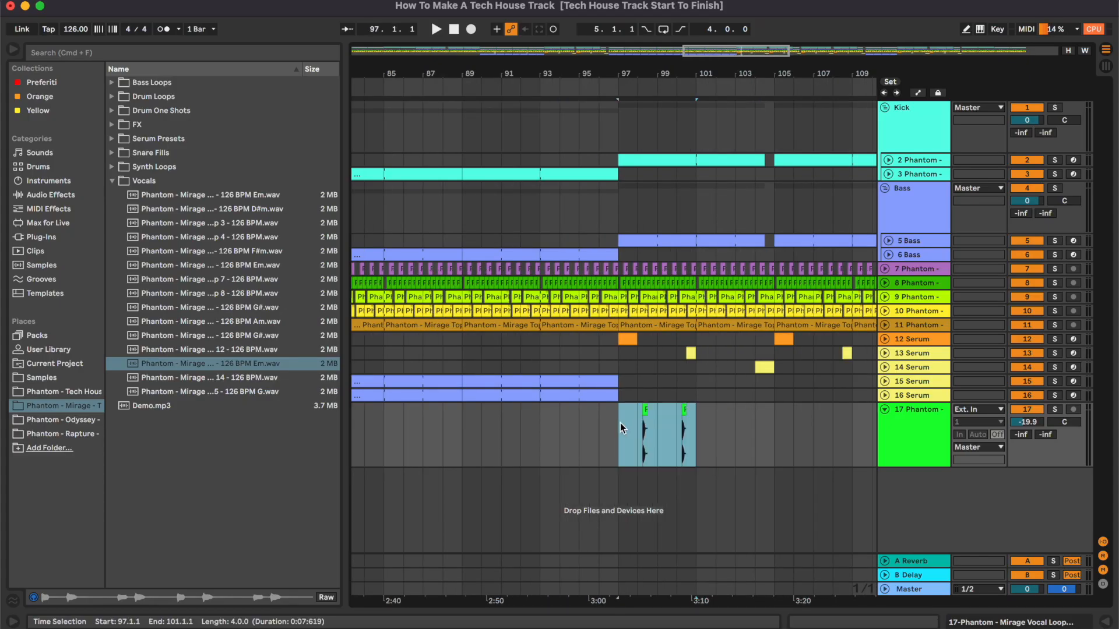
key(super+d)
key(super+d)
key(super+d)
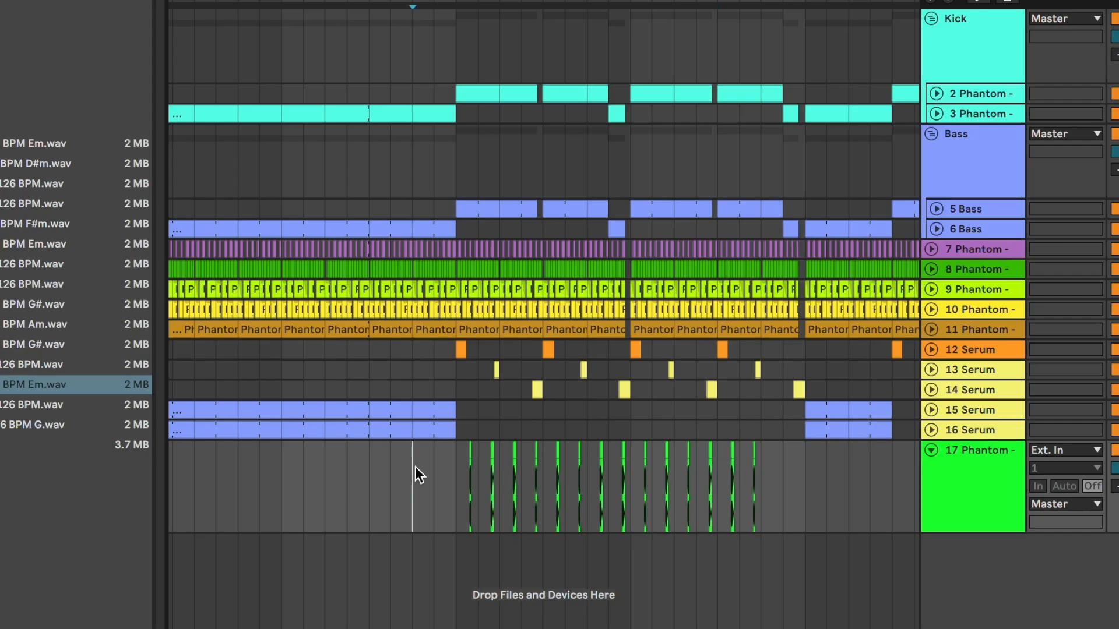
- Play the repeated vocal hits from just before bar 97 and set the vocal track's volume to -21.4 dB
key(space)
key(plus)
key(plus)
key(plus)
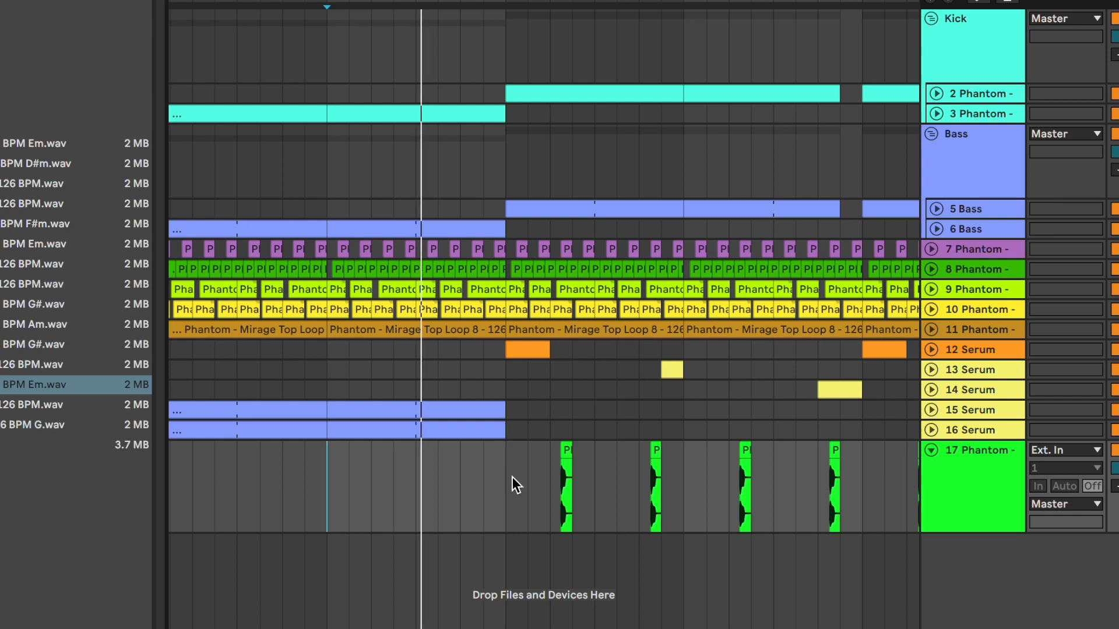
click(482, 470)
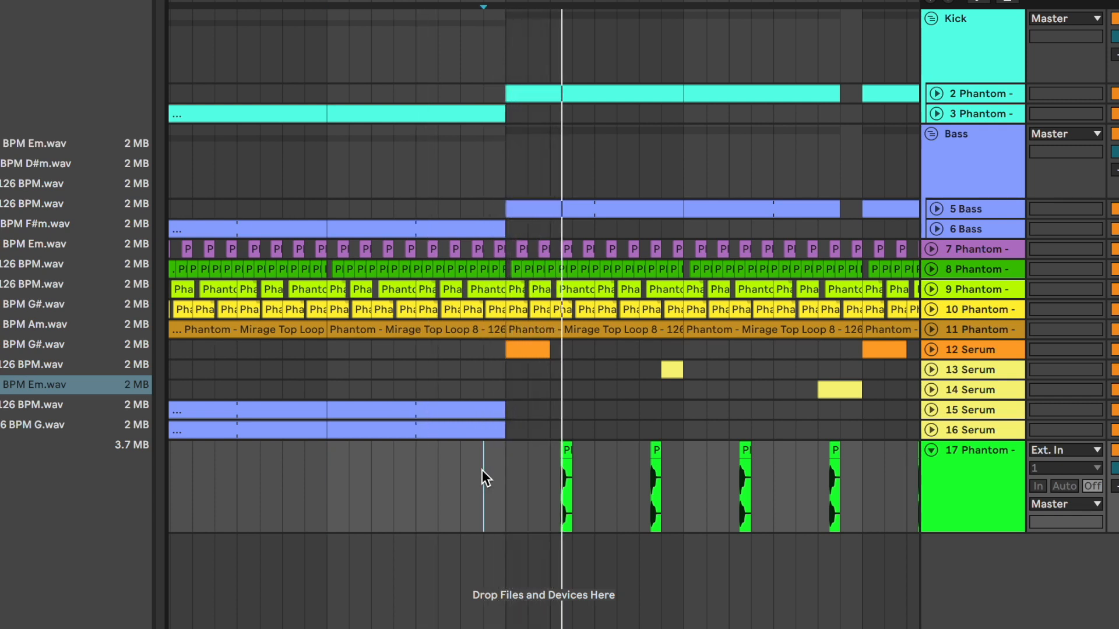
scroll(886, 499, right, 2)
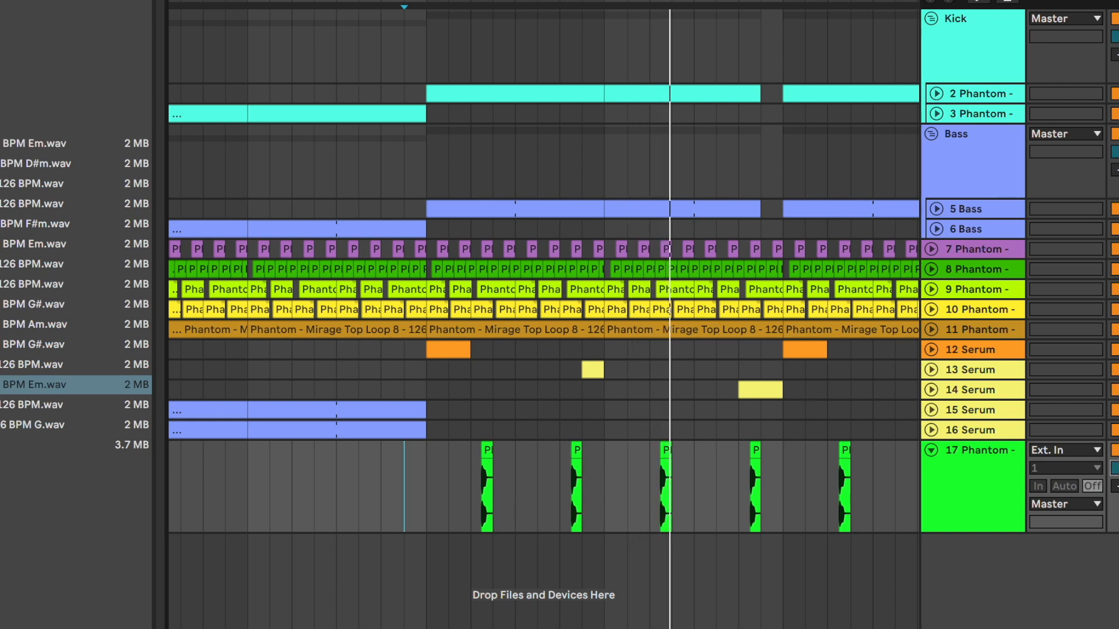
click(1001, 477)
key(Delete)
key(super+z)
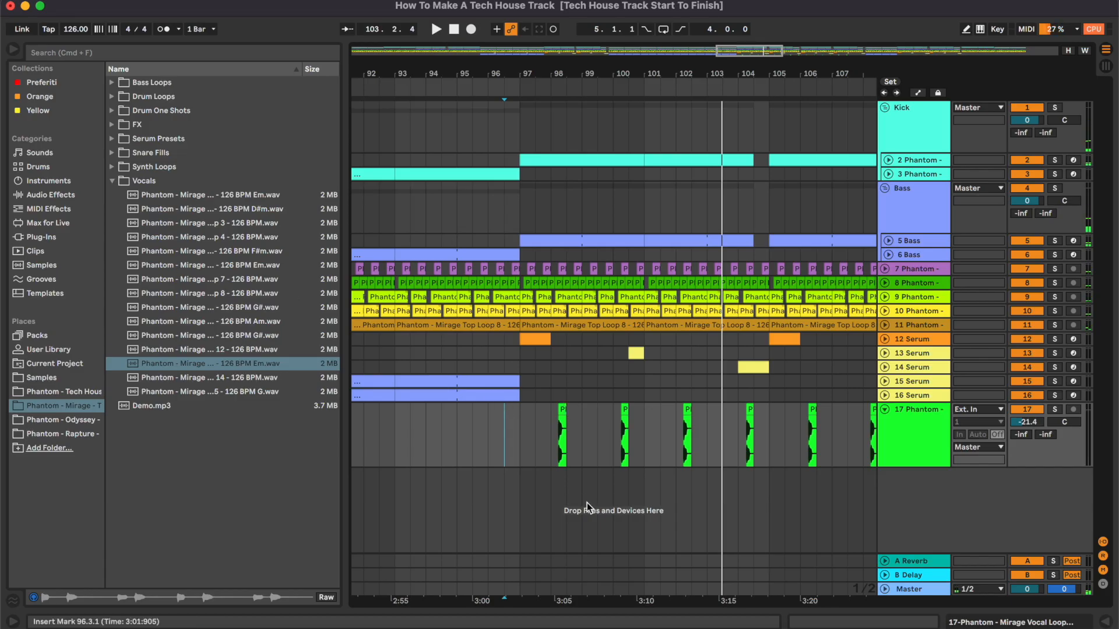
- Insert a new audio track directly below 16 Serum
scroll(586, 503, left, 3)
scroll(586, 503, down, 5)
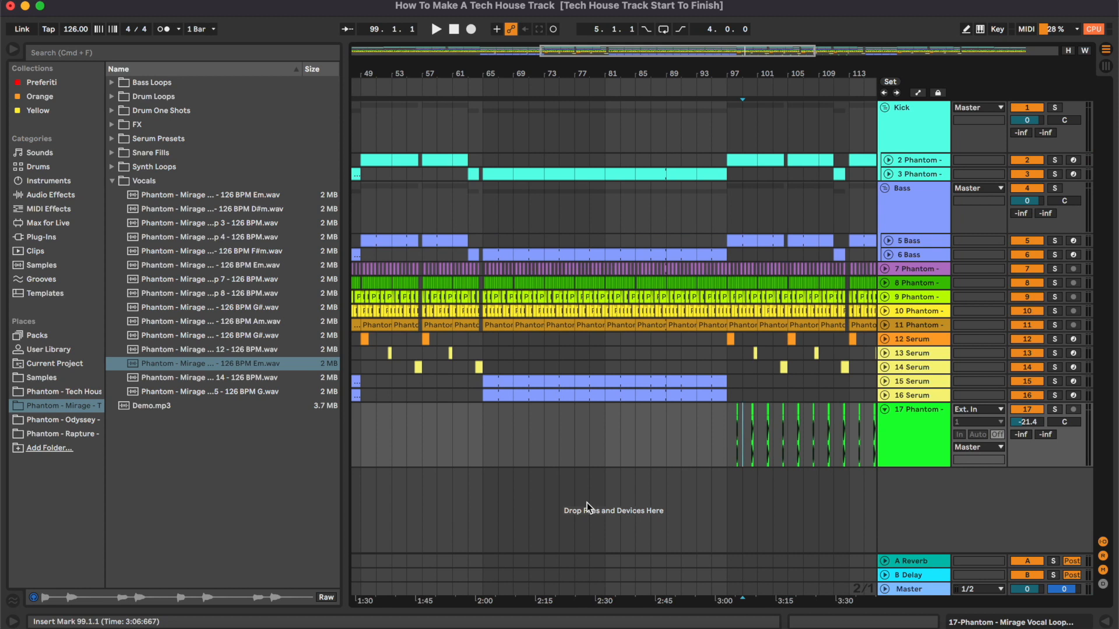
scroll(586, 503, right, 1)
click(702, 464)
click(927, 396)
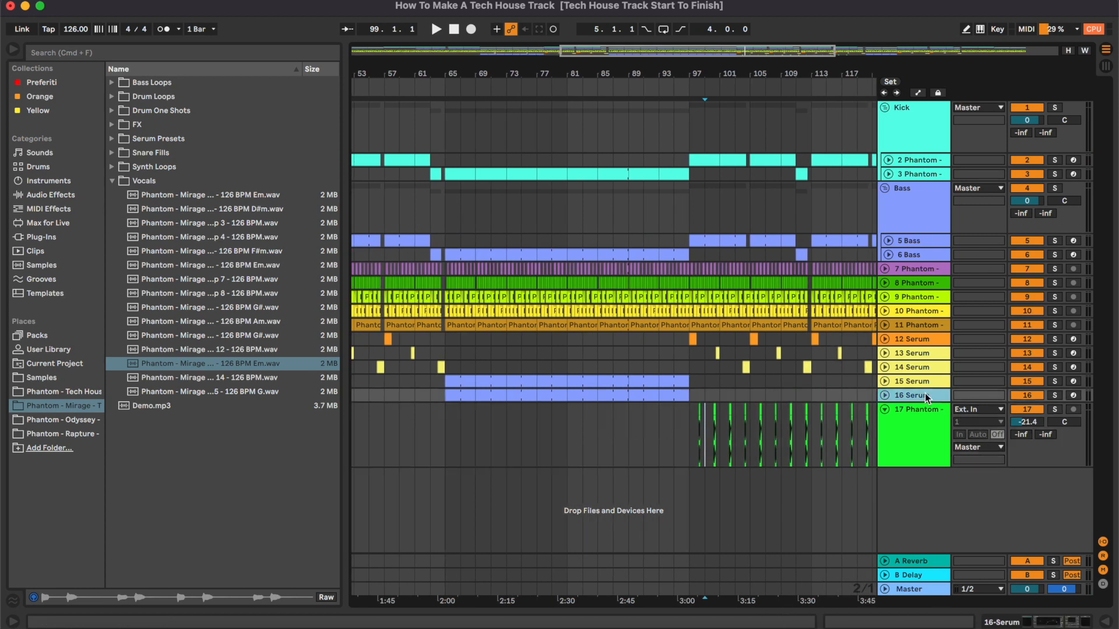
key(super+t)
- Place Phantom - Mirage Vocal Loop 2 - 126 BPM D#m on the new audio track from bar 81 to 85
click(576, 424)
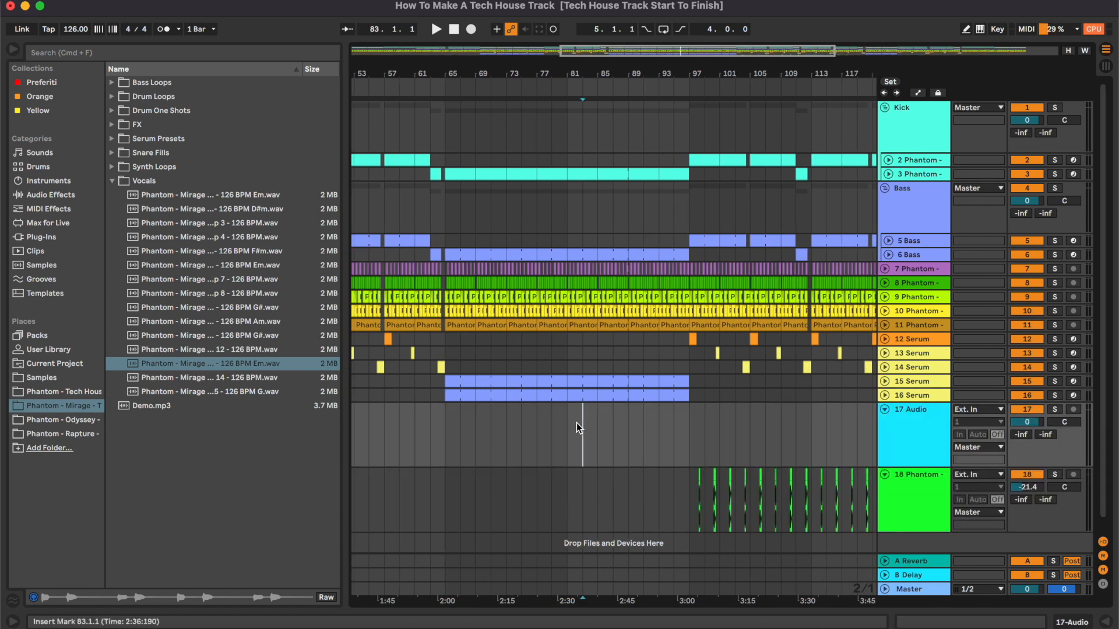
click(615, 379)
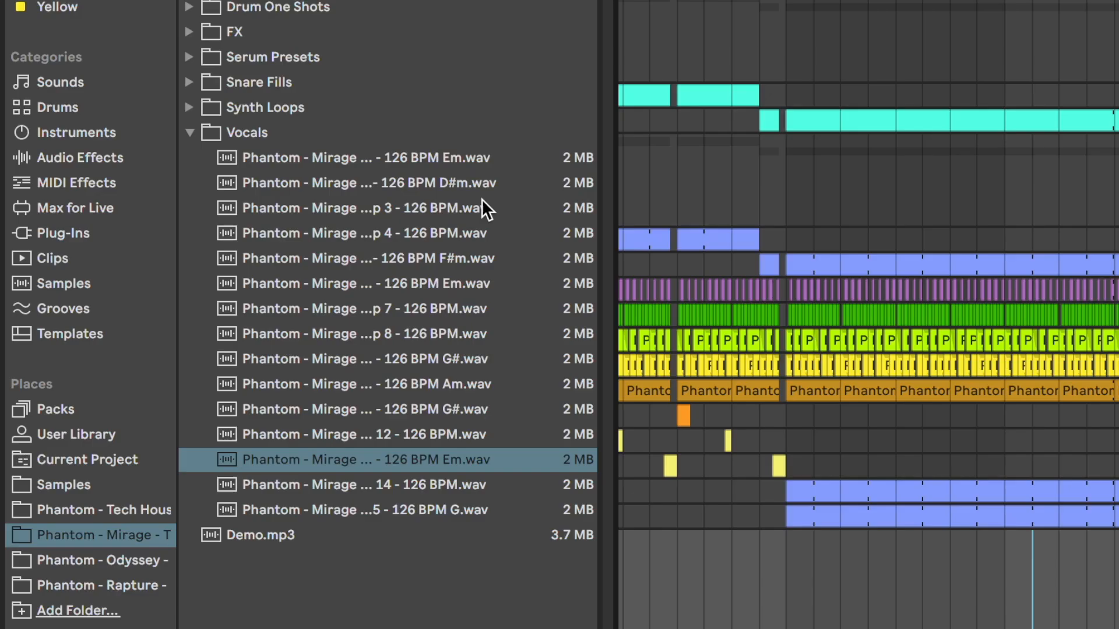
click(265, 210)
drag(456, 183, 1040, 542)
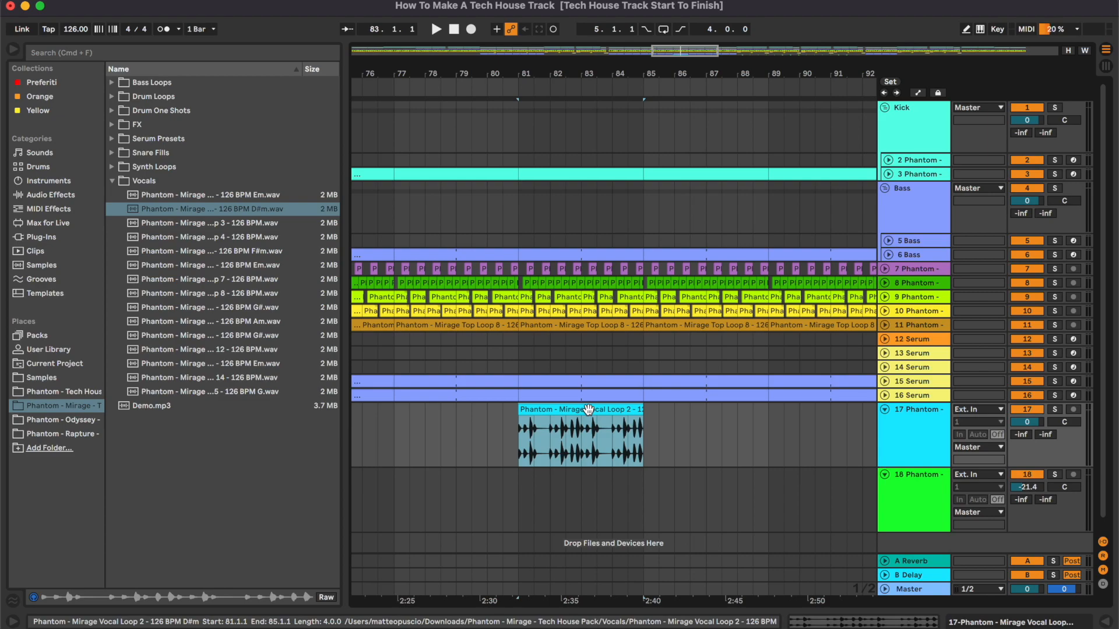
- Loop only the first two beats of the Vocal Loop 2 clip, from 1 to 1.3, while it plays
key(super+l)
double_click(588, 409)
key(space)
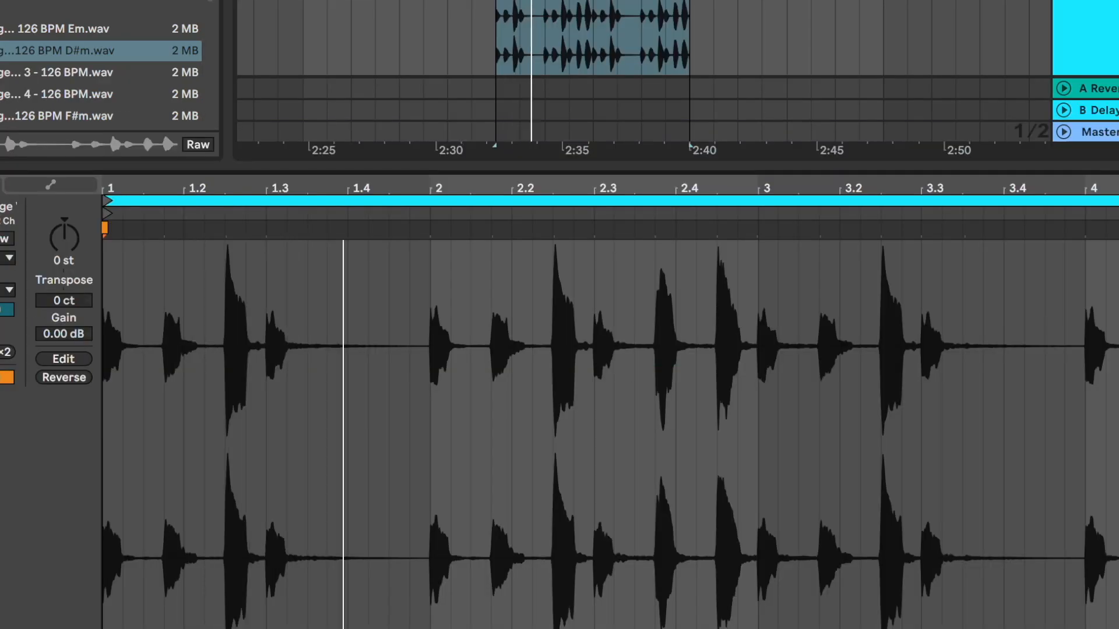
drag(106, 376, 266, 387)
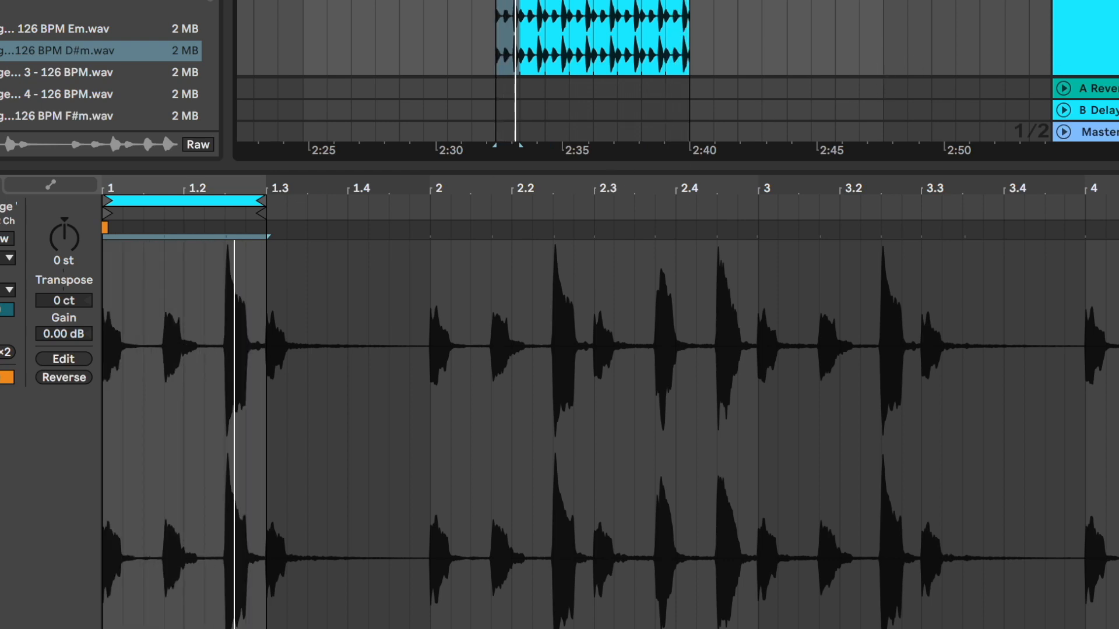
- Duplicate the looped Vocal Loop 2 clip before and after bar 81 so it spans the whole 16 Serum section, ending at bar 97
click(565, 3)
key(minus)
key(minus)
key(minus)
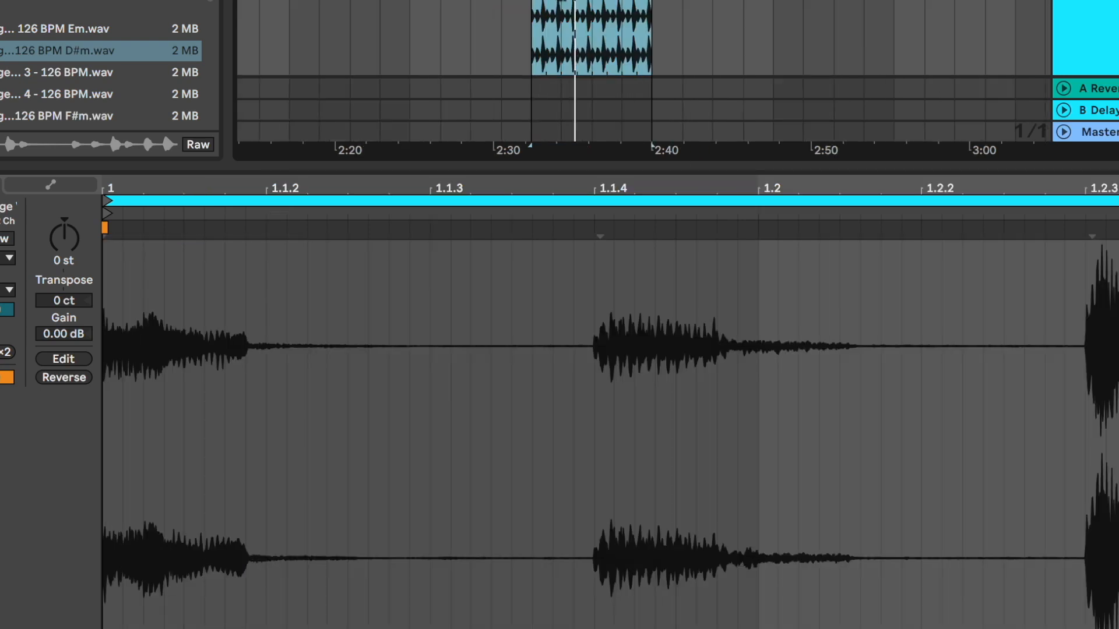
key(ctrl+d)
key(ctrl+d)
key(ctrl+d)
click(596, 2)
key(ctrl+c)
click(379, 2)
key(ctrl+v)
key(ctrl+d)
key(ctrl+d)
key(ctrl+d)
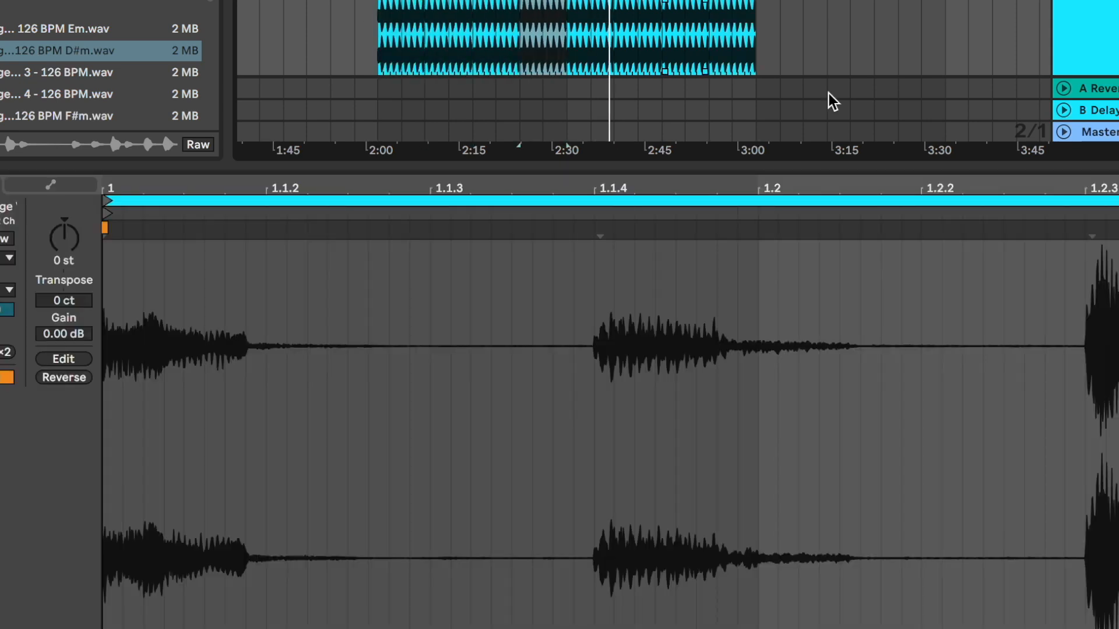
- Play the duplicated vocal loop towards bar 97 and set the volume of track 17 to -21.2 dB
key(ctrl+alt+l)
click(728, 472)
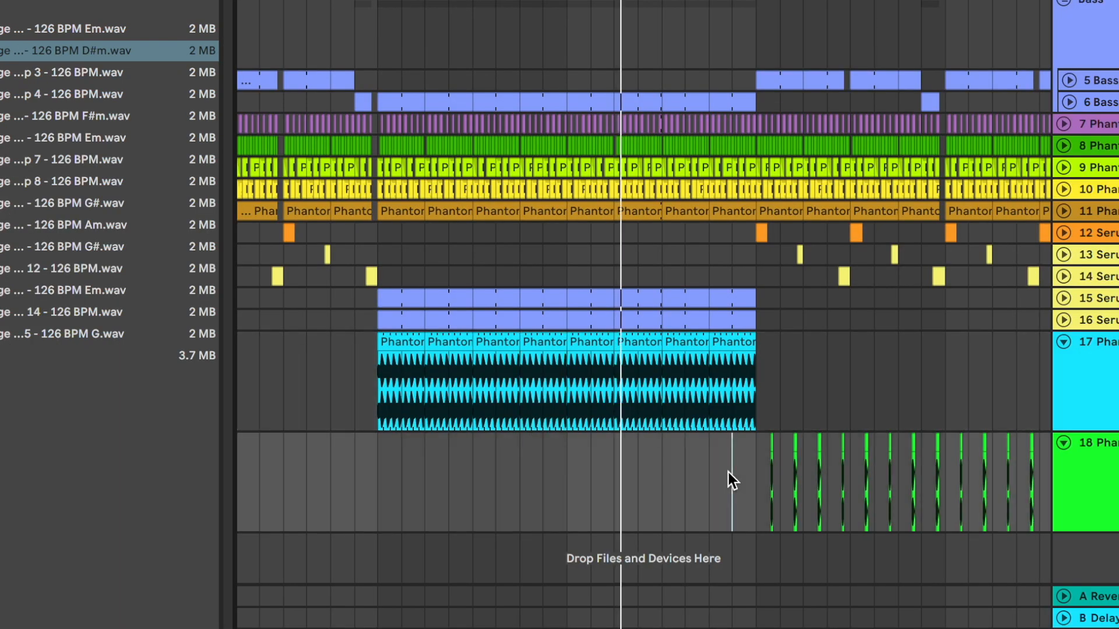
key(plus)
key(plus)
scroll(728, 471, right, 2)
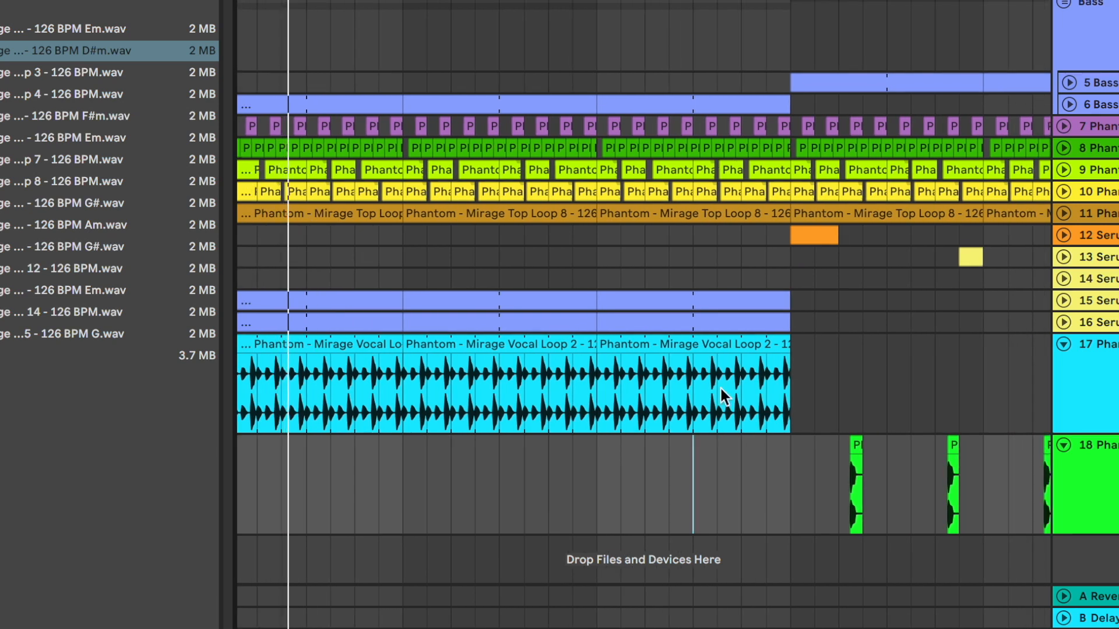
click(636, 401)
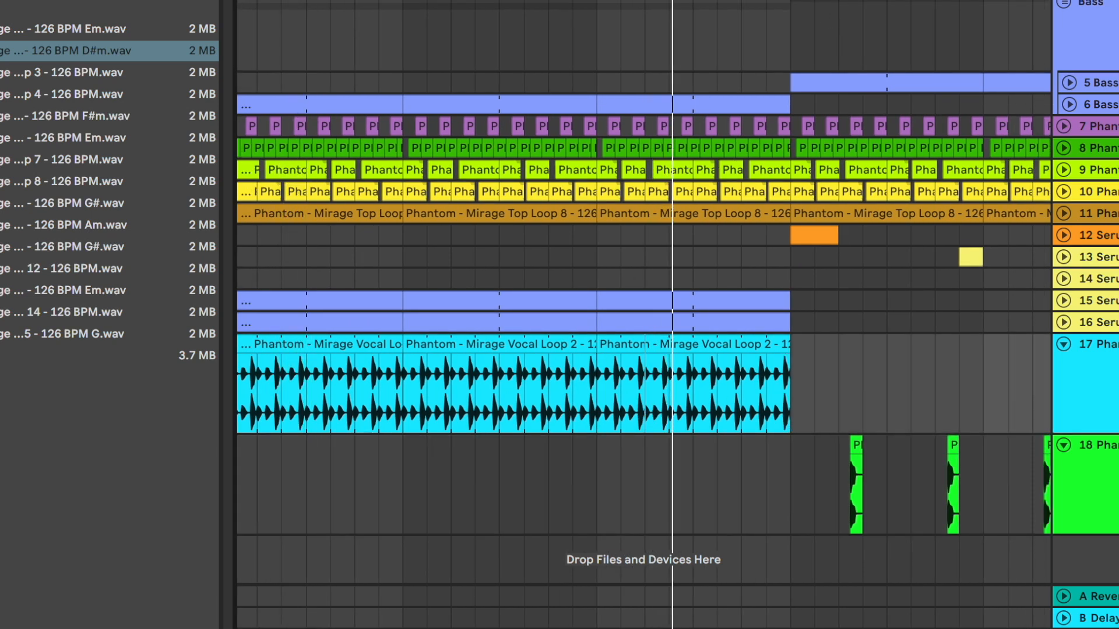
- Clear bar 96 on the vocal, kick, bass and percussion loop tracks and on 15 and 16 Serum
drag(741, 2, 741, 366)
key(Delete)
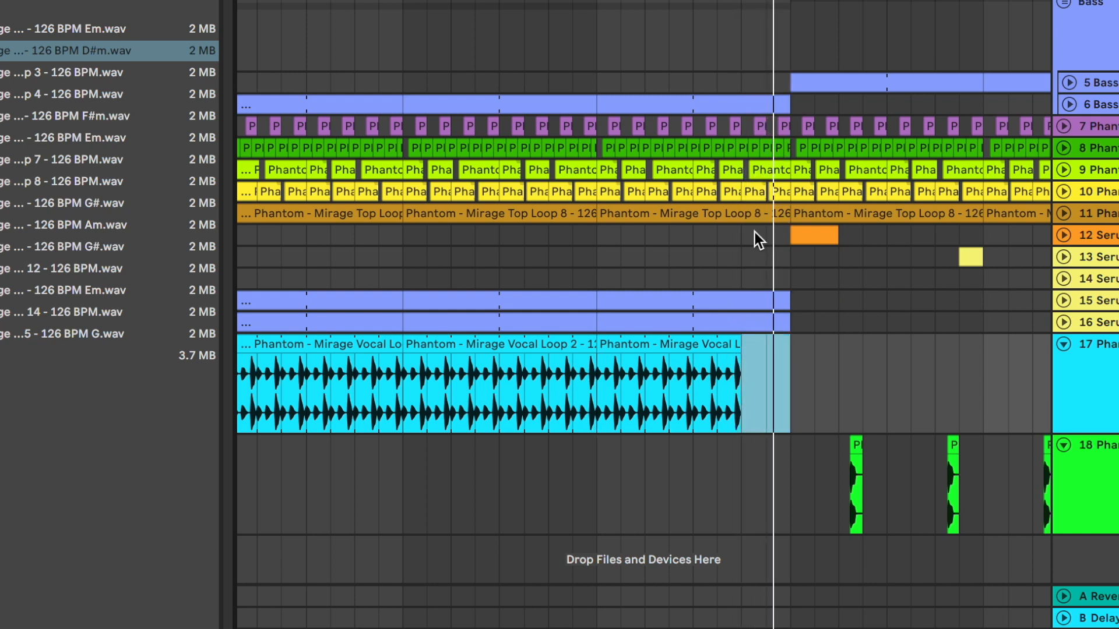
drag(782, 235, 741, 2)
key(Delete)
click(615, 50)
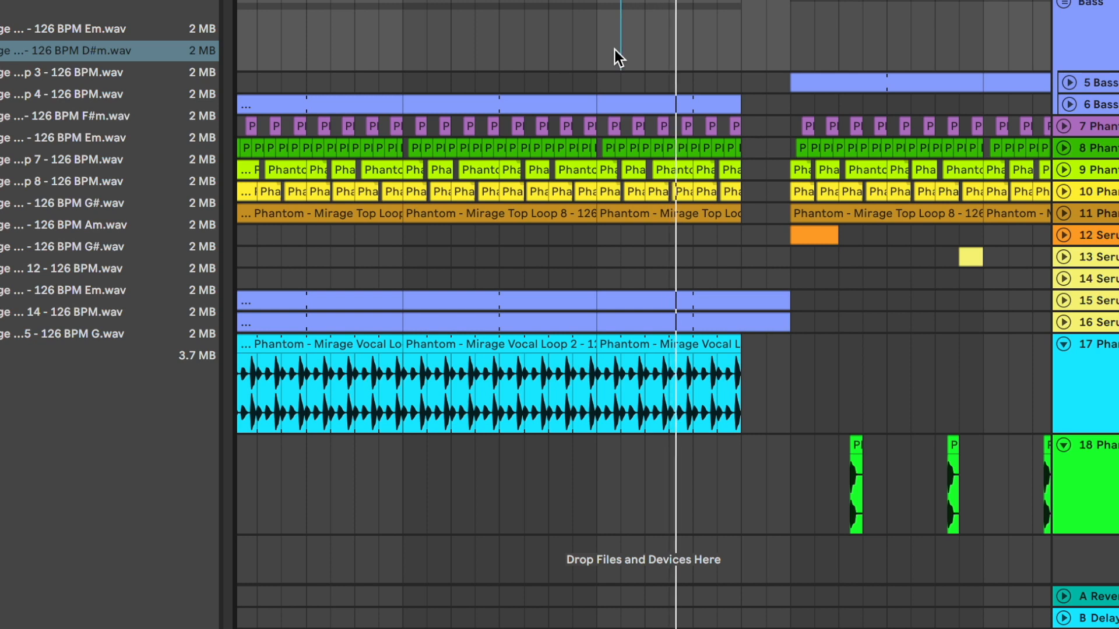
key(plus)
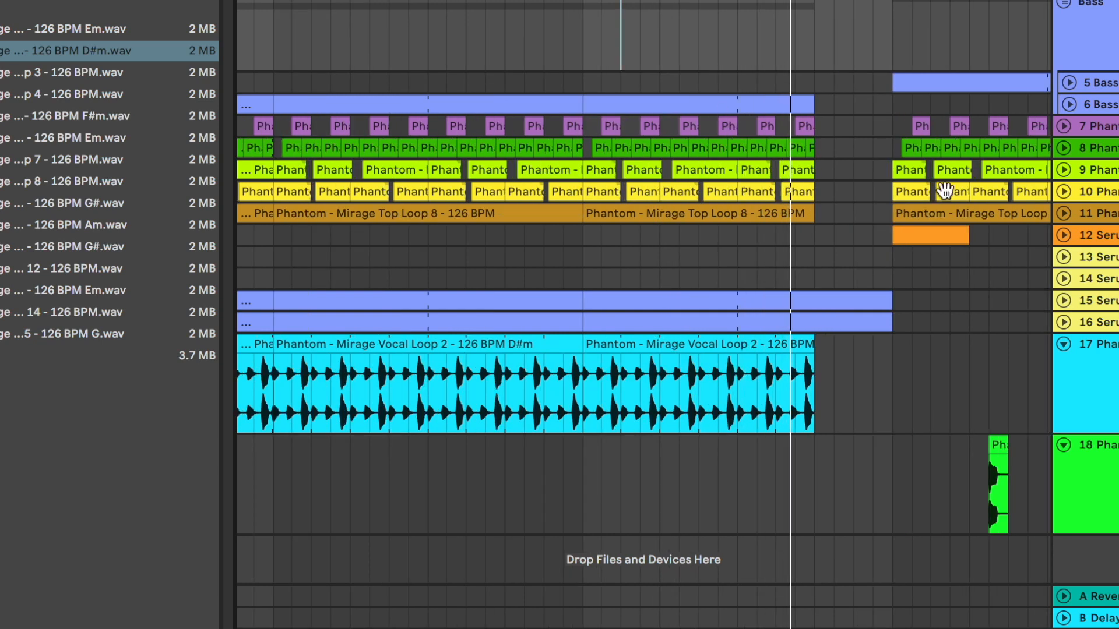
drag(832, 283, 898, 346)
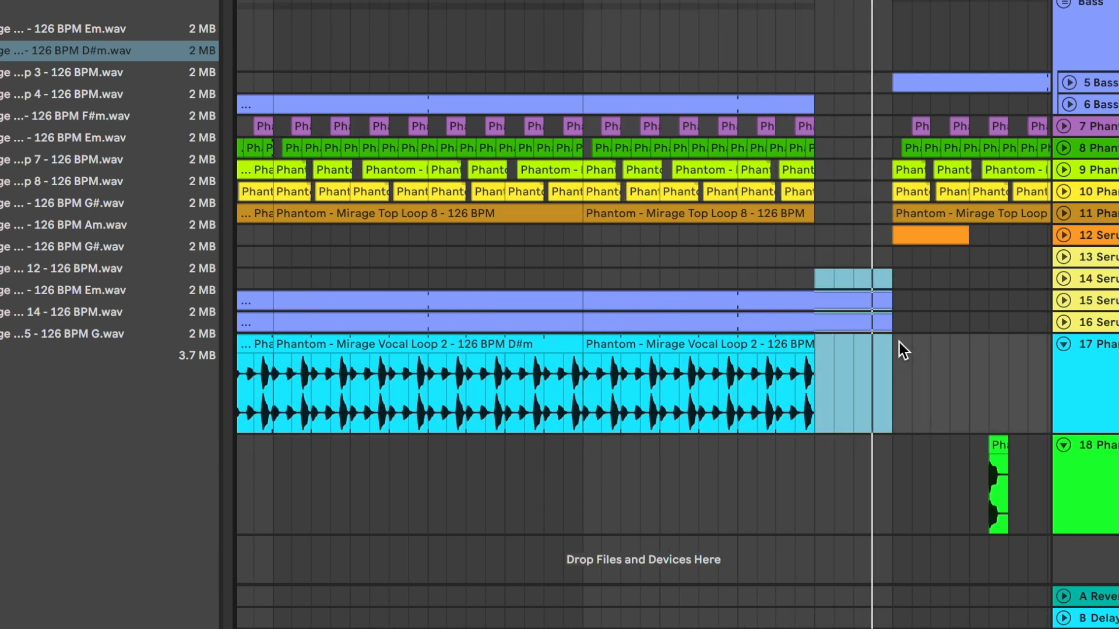
key(Delete)
click(708, 262)
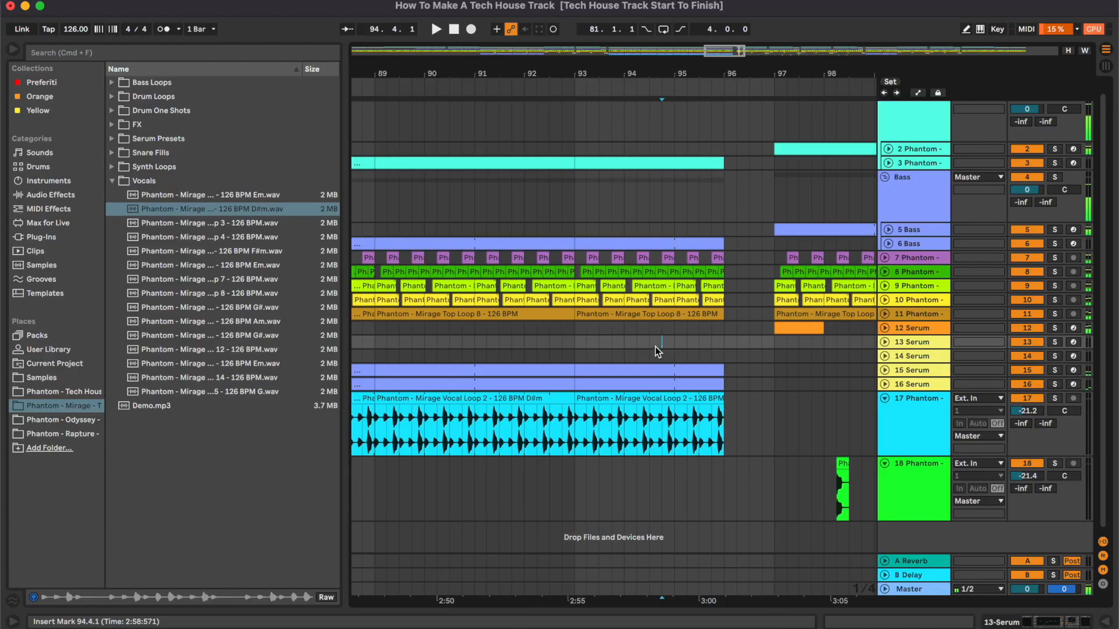
- Insert a new audio track directly below the 17 Phantom vocal track
scroll(870, 424, right, 2)
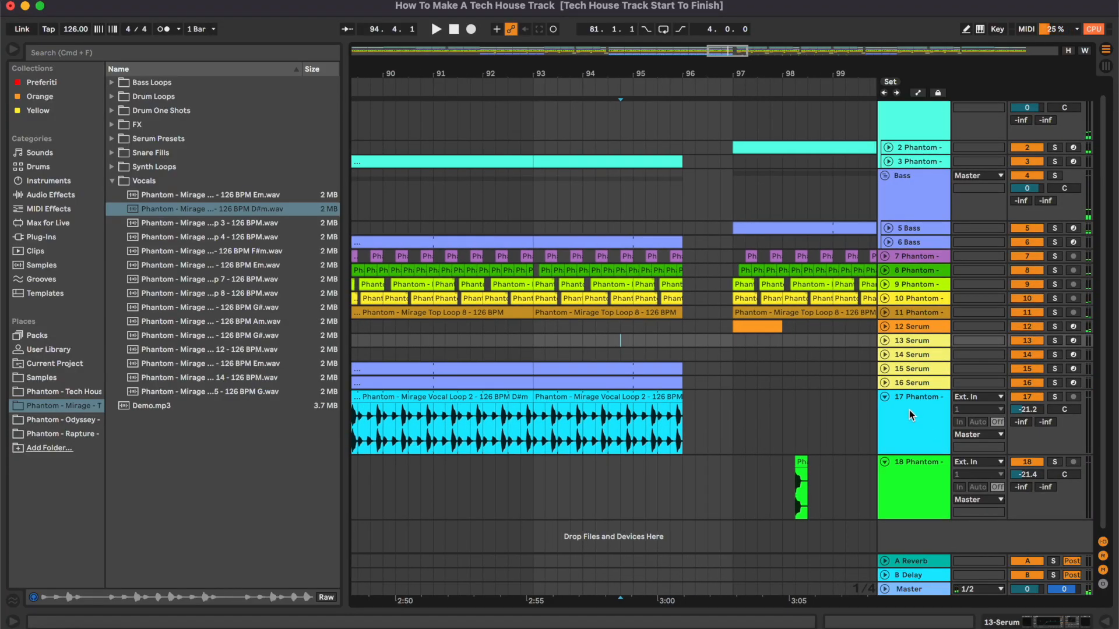
click(908, 410)
key(super+t)
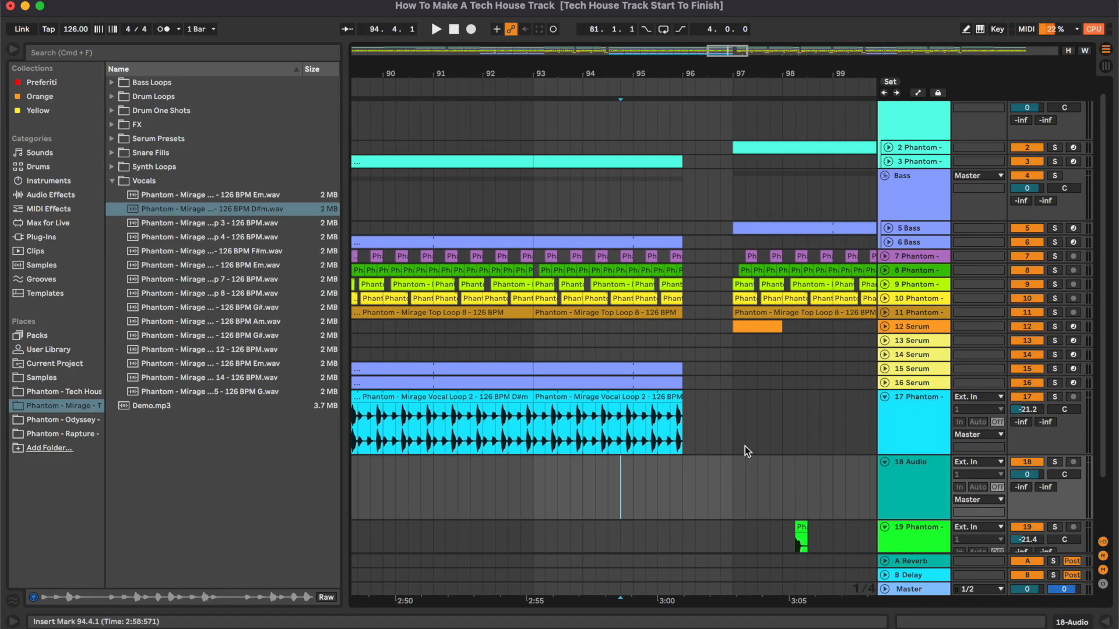
- Audition the pack's other vocal loops and place Phantom - Mirage Vocal Loop 14 - 126 BPM on the new track at bar 96
scroll(677, 477, down, 3)
scroll(719, 375, right, 2)
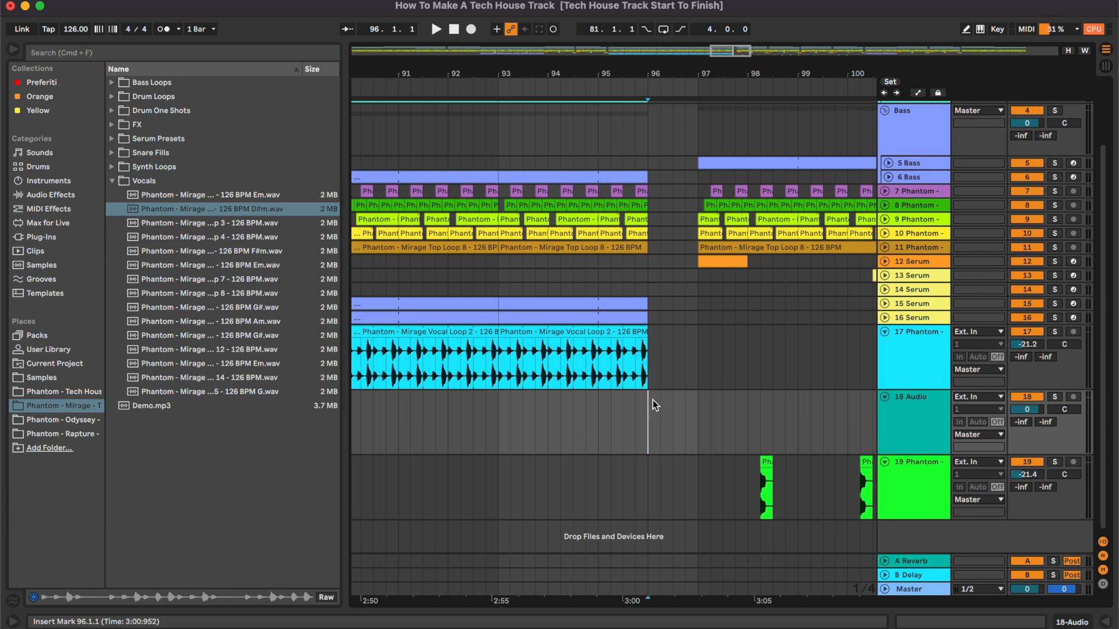
click(295, 223)
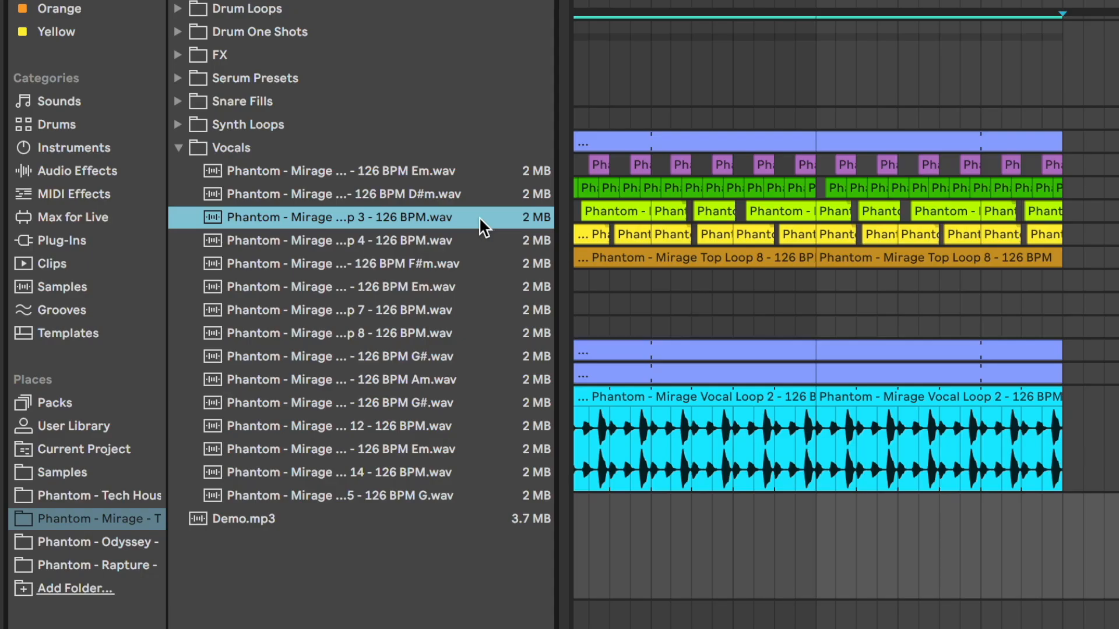
key(Down)
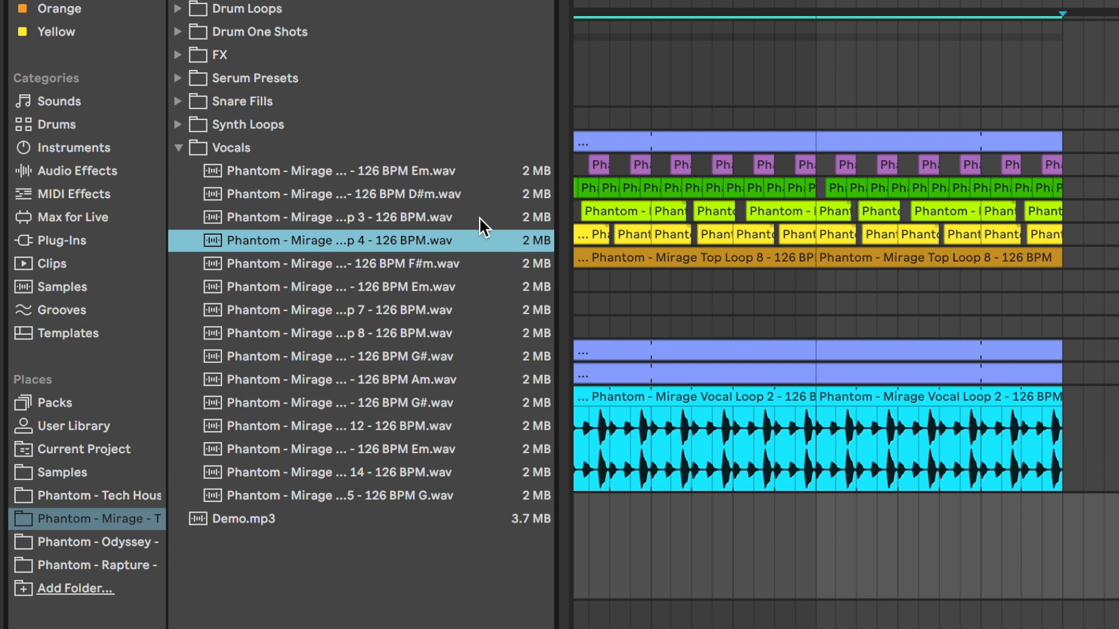
key(Down)
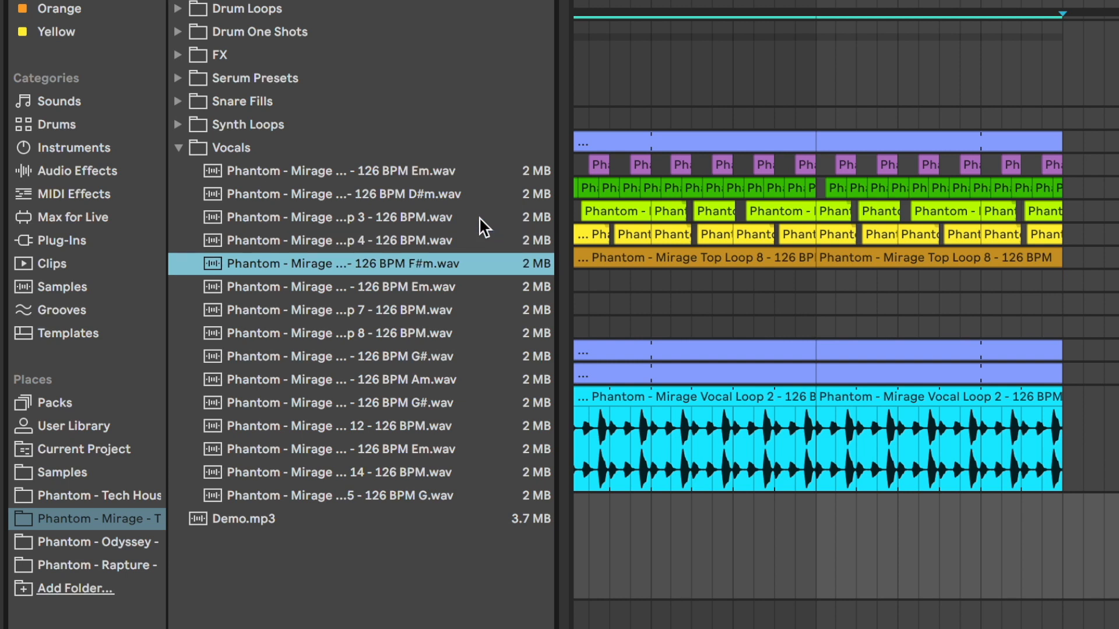
key(Down)
key(Down)
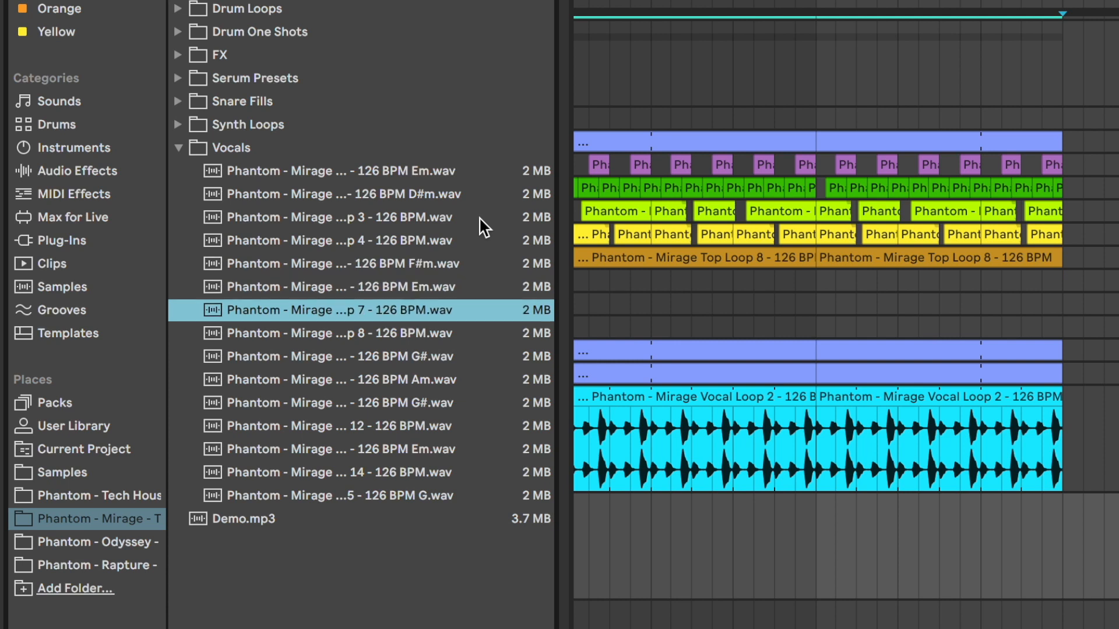
key(Down)
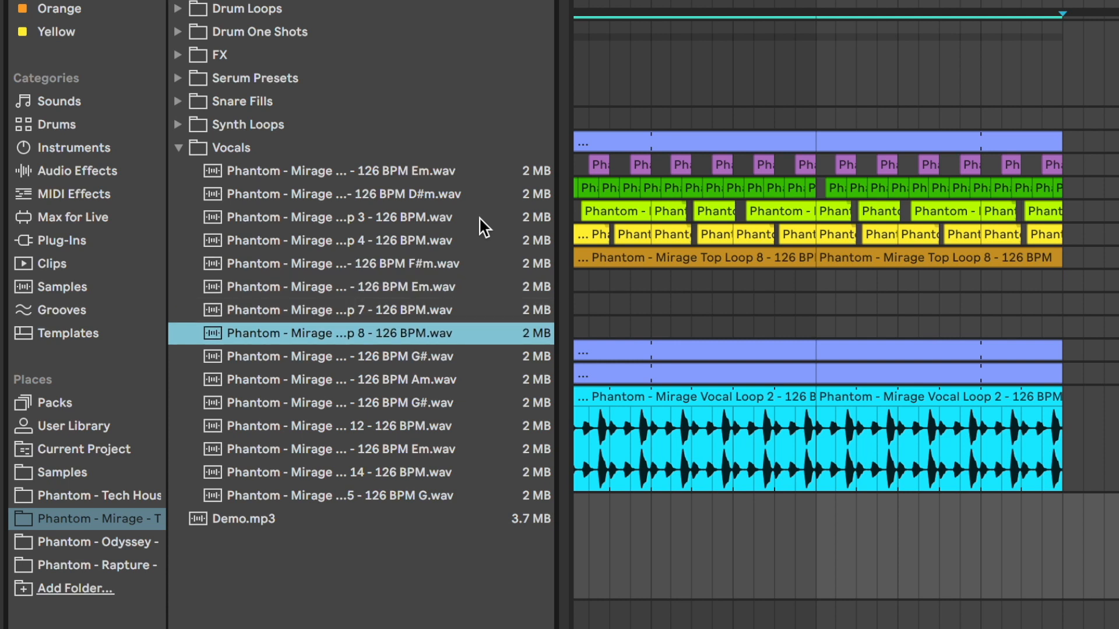
key(Down)
click(451, 496)
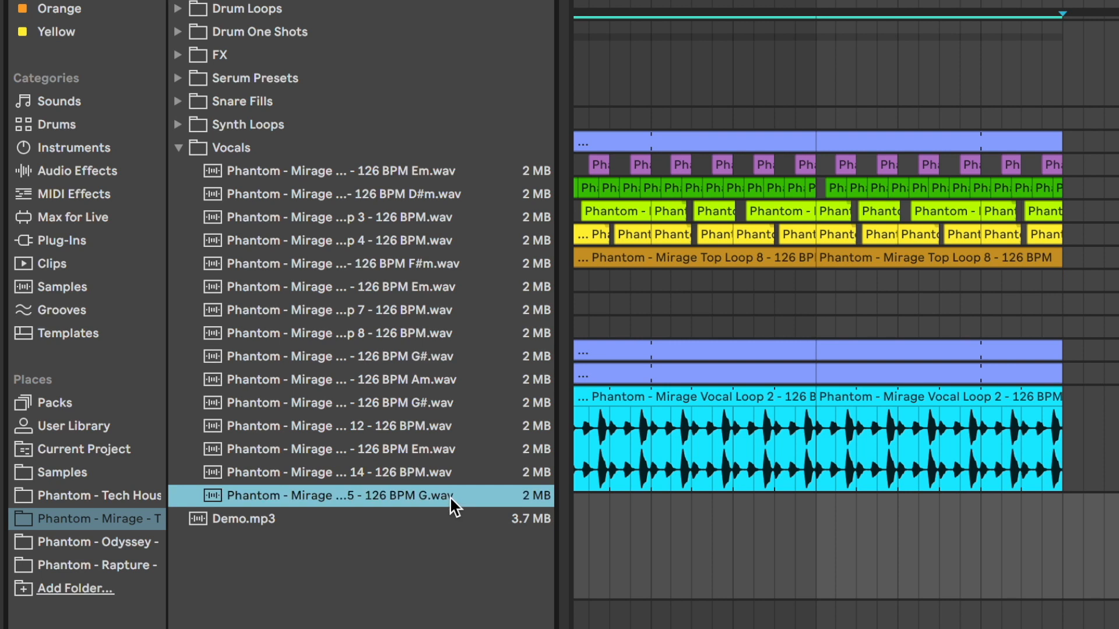
key(Up)
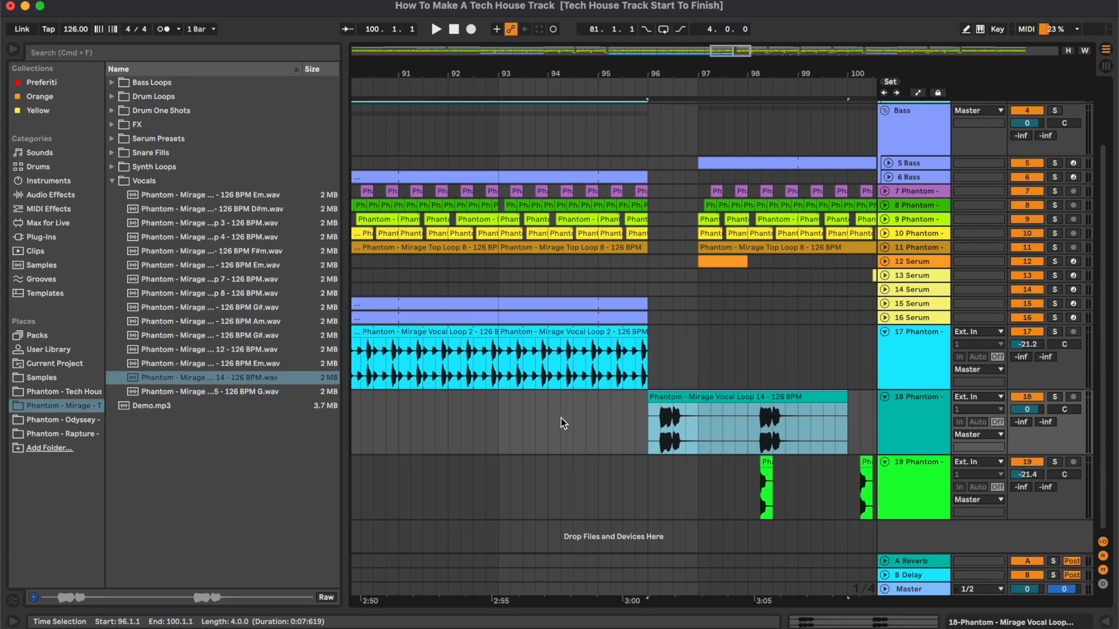
- Play from bar 94, trim the Vocal Loop 14 clip to end at bar 97, and set its track's volume to -17.1 dB
click(560, 418)
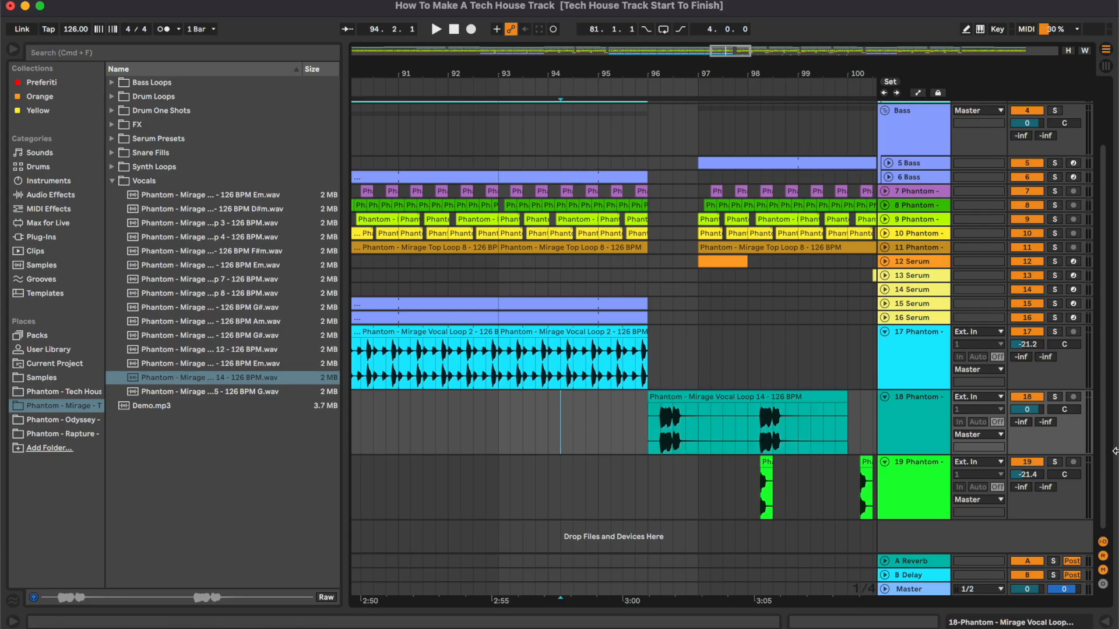
key(space)
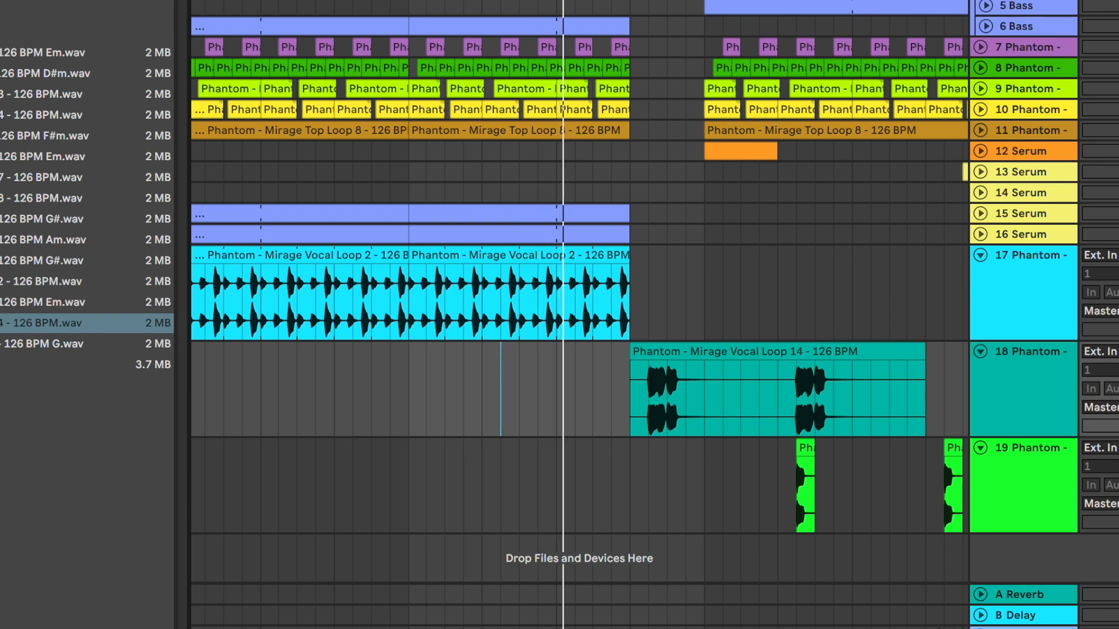
click(737, 399)
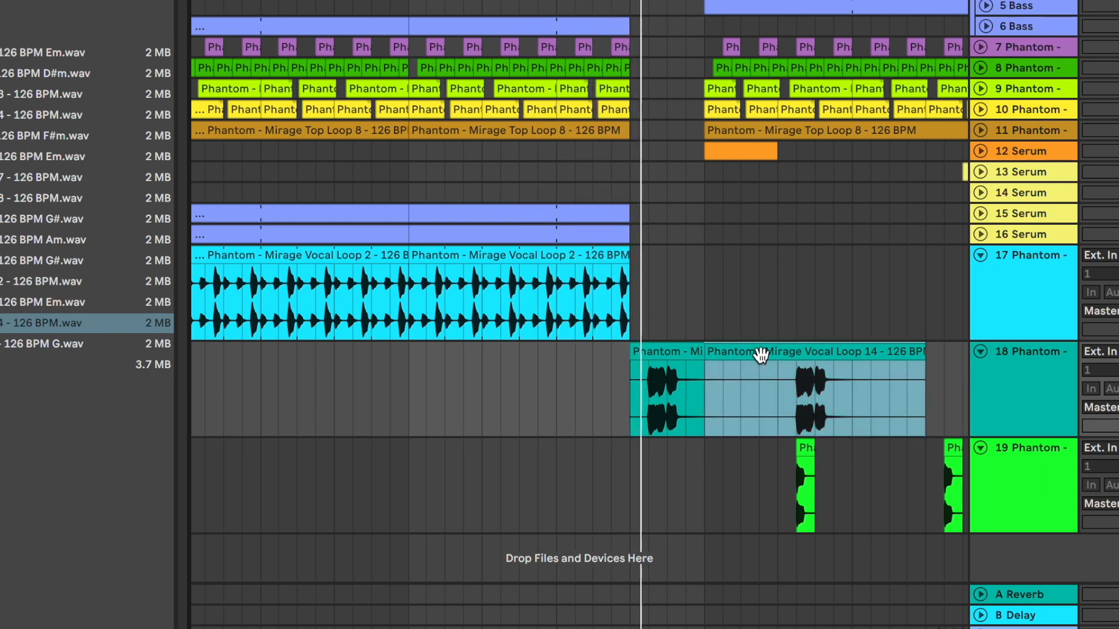
key(Delete)
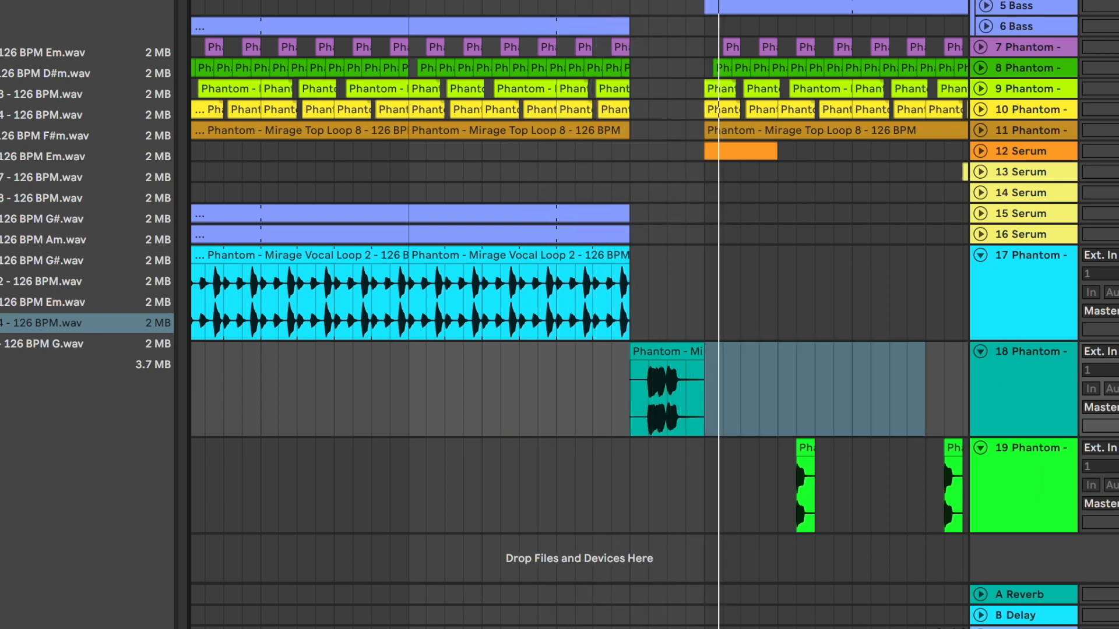
click(823, 372)
key(minus)
- Play from bar 96 and copy the vocal hit at 98.2 on the 19 Phantom track to 98.4
click(835, 490)
key(plus)
key(plus)
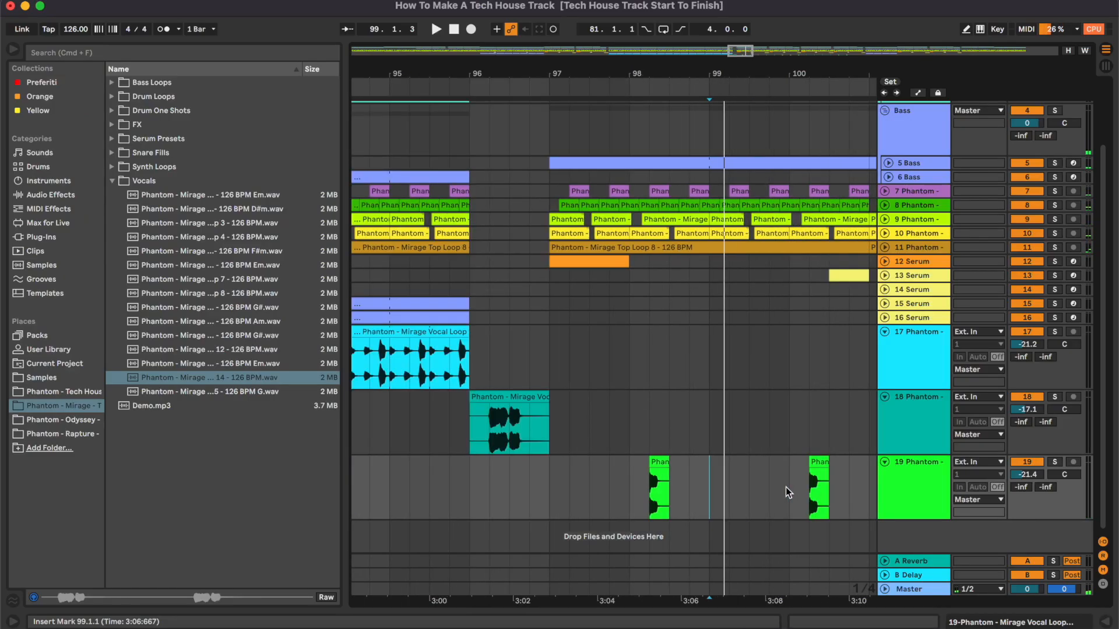
scroll(785, 487, right, 3)
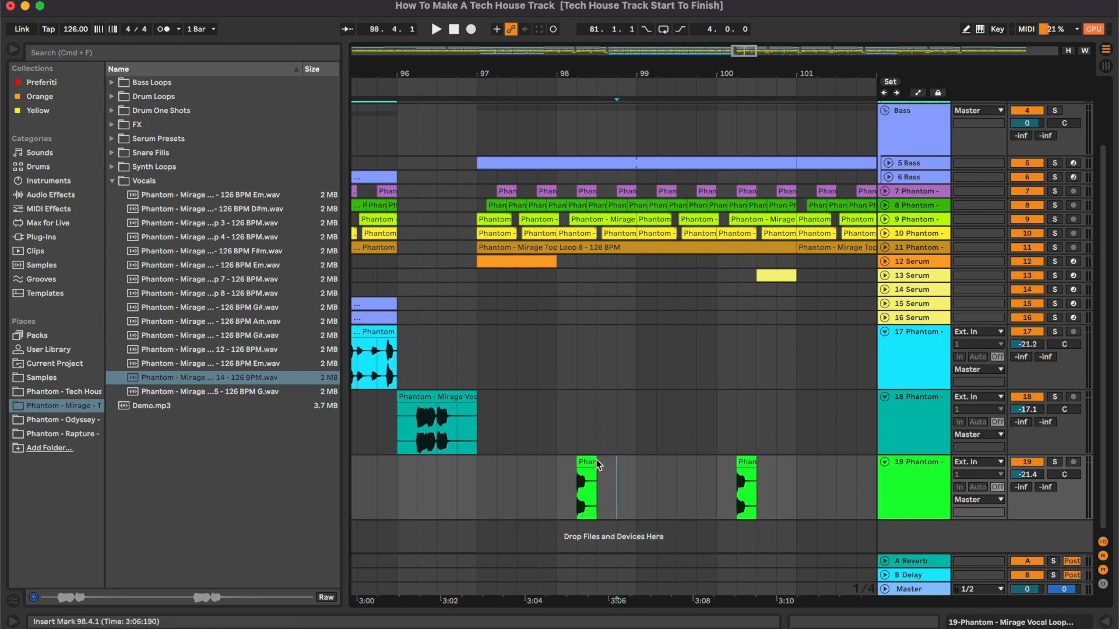
scroll(604, 475, right, 1)
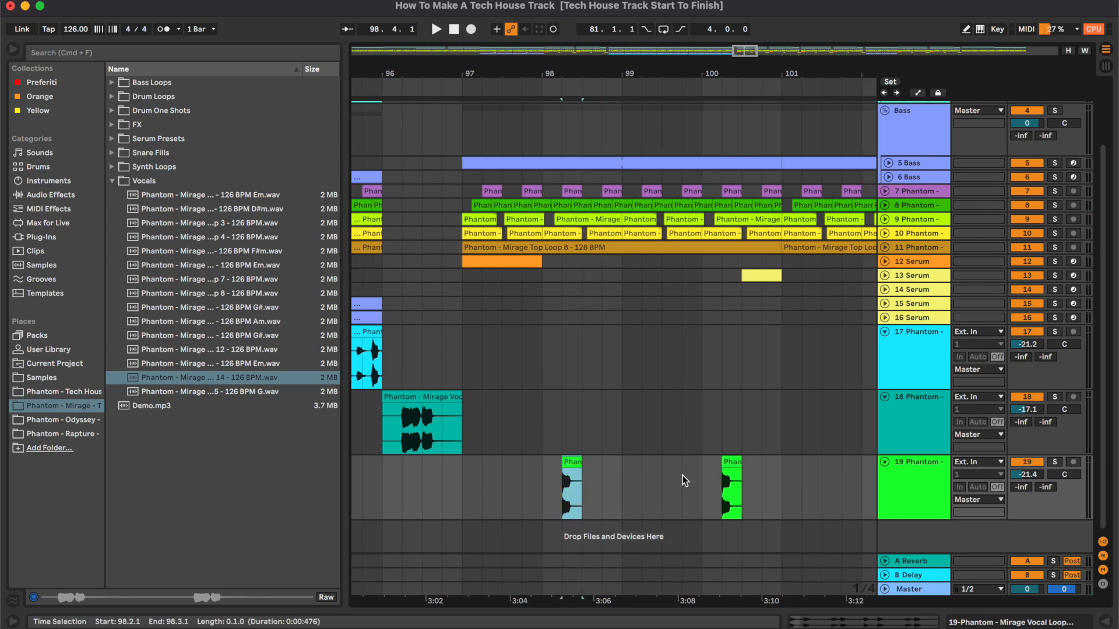
click(399, 483)
key(space)
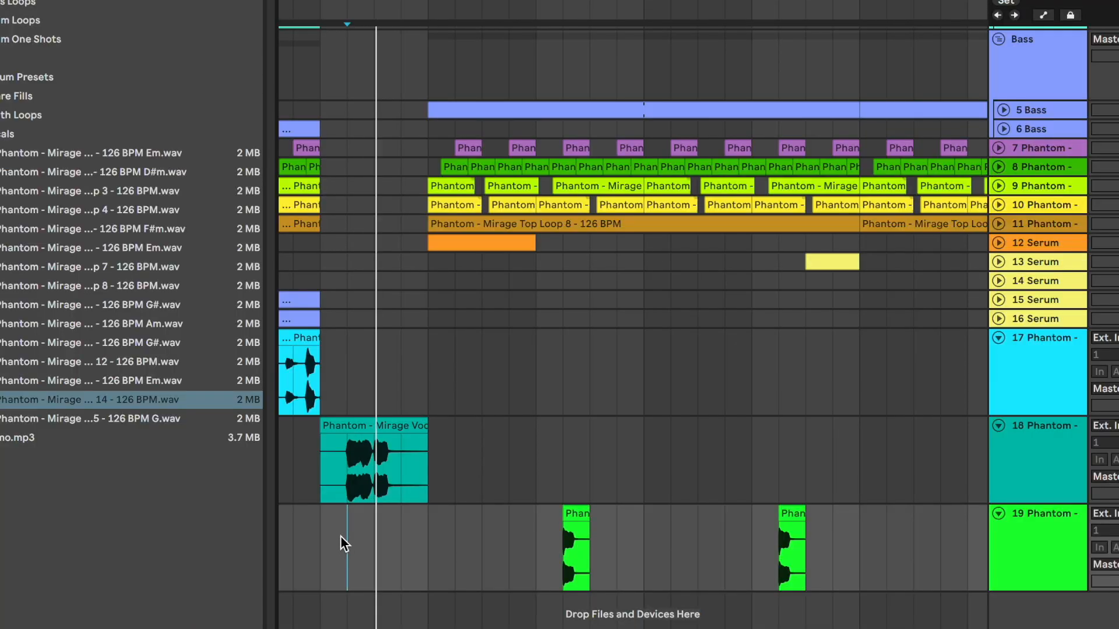
click(582, 516)
key(super+c)
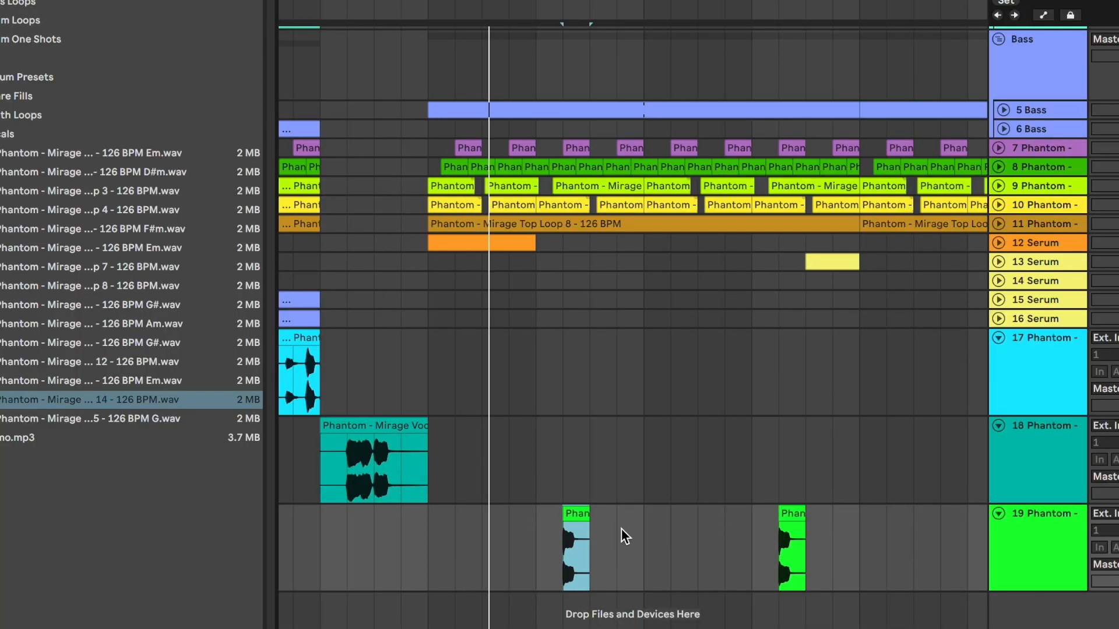
click(621, 529)
key(super+v)
key(plus)
- Move the start of the copied clip at 98.4 to the sample's second vocal hit and play from bar 98
double_click(620, 513)
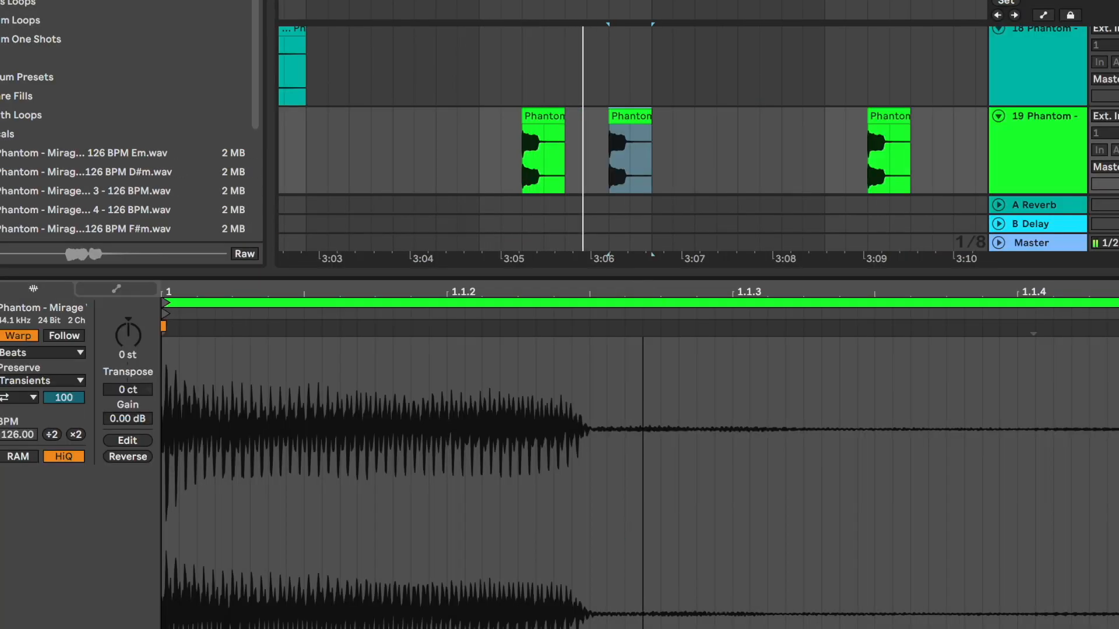
drag(165, 292, 166, 174)
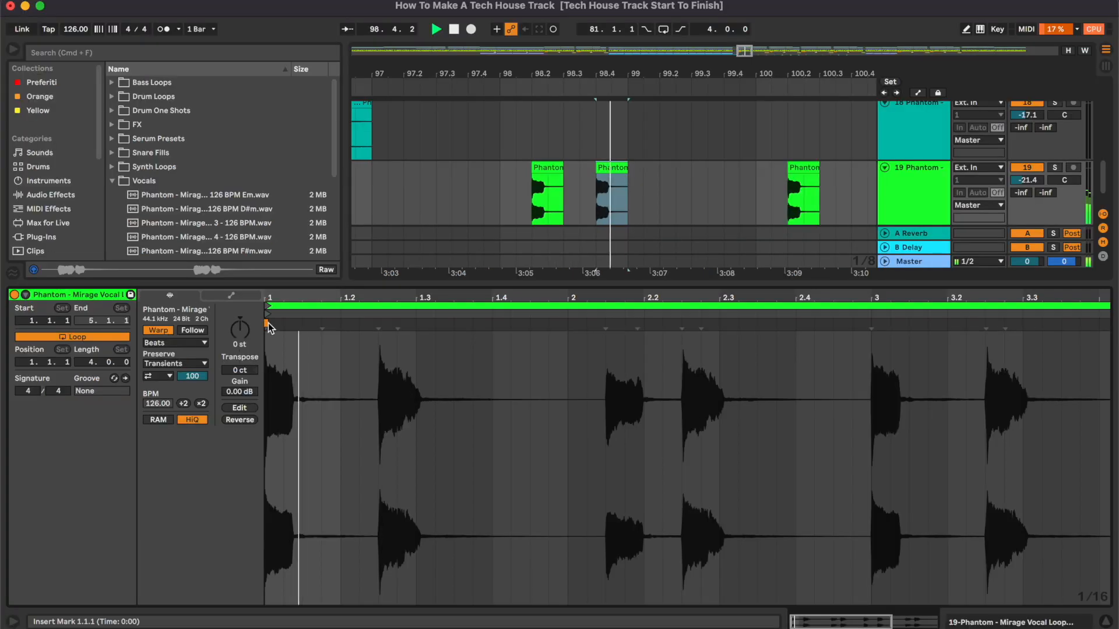
key(space)
drag(165, 313, 335, 330)
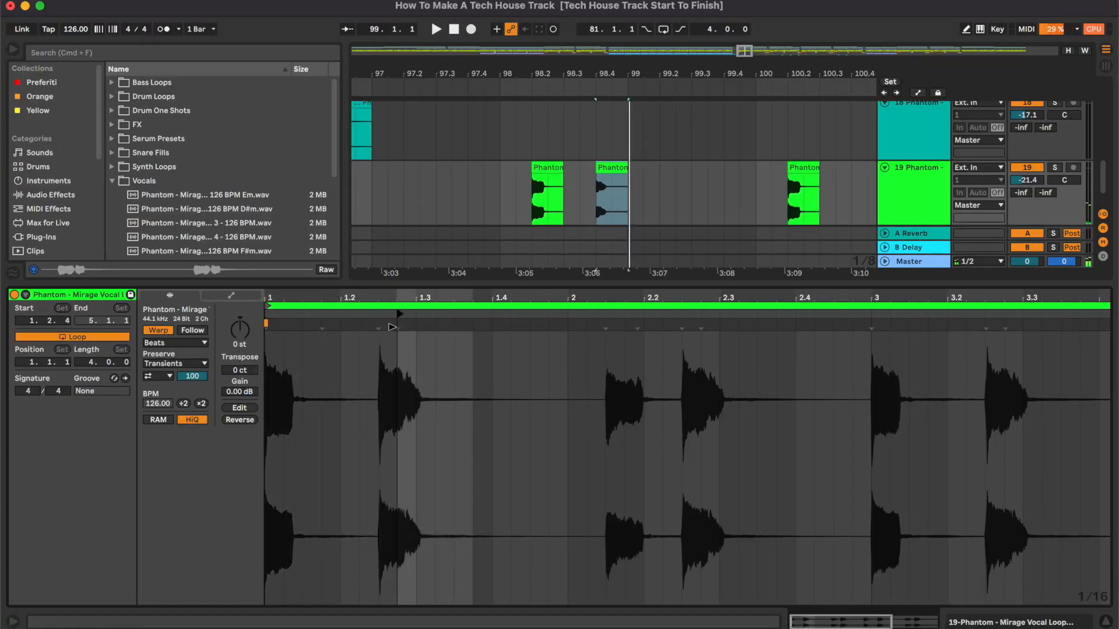
click(495, 201)
key(space)
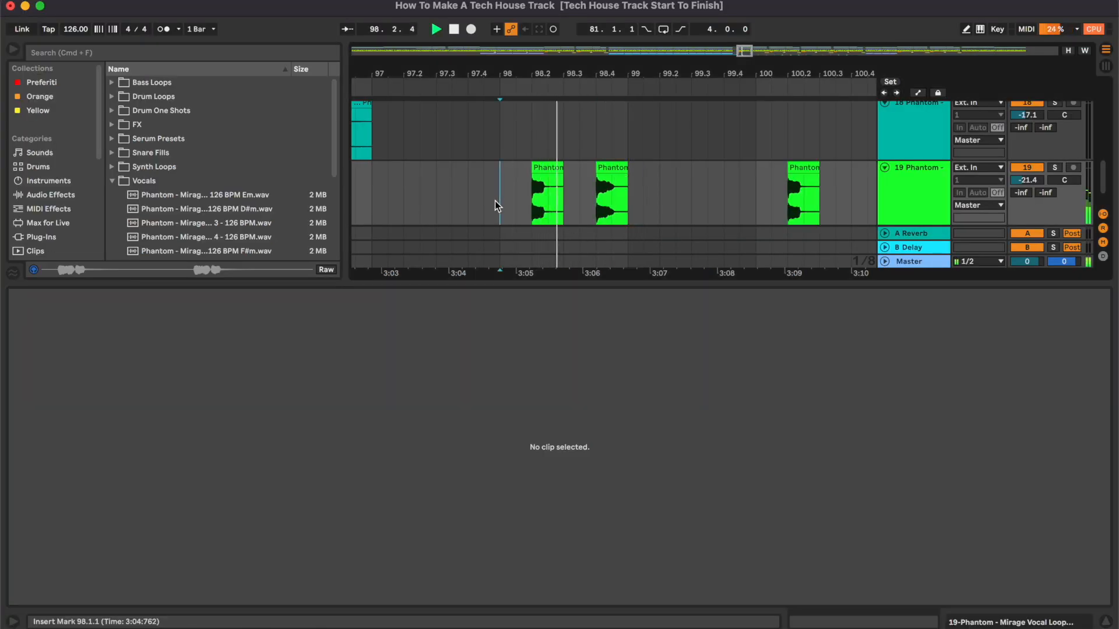
- Repeat the four-bar vocal hit pattern on the 19 Phantom track across the arrangement after bar 101
click(1107, 622)
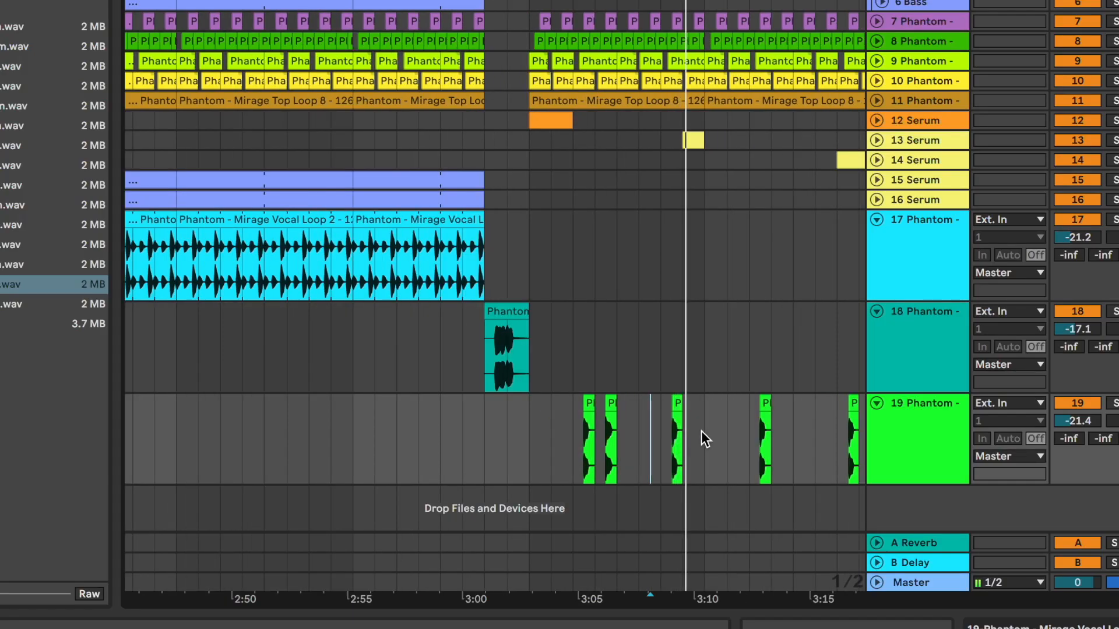
drag(700, 431, 527, 431)
key(ctrl+d)
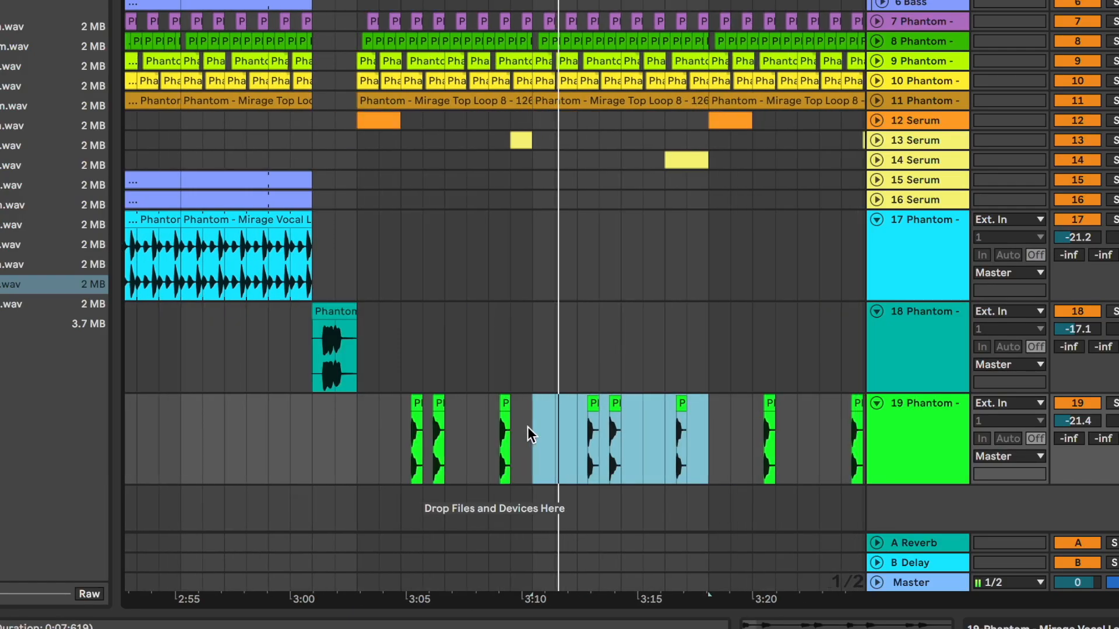
key(ctrl+d)
key(ctrl+d)
key(minus)
key(minus)
key(ctrl+d)
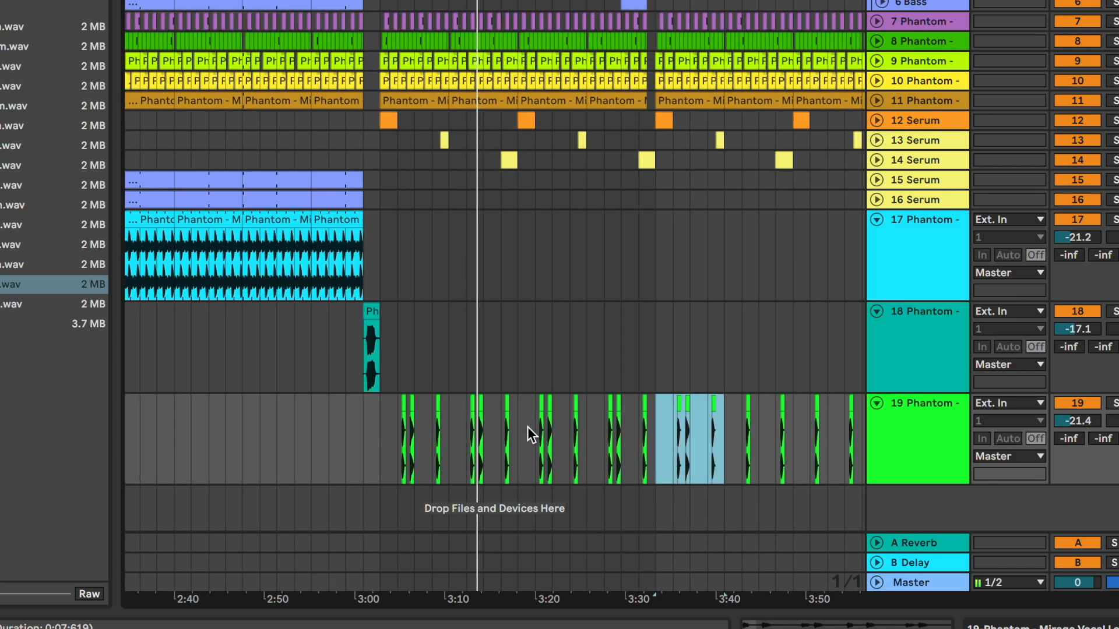
key(ctrl+d)
key(ctrl+d)
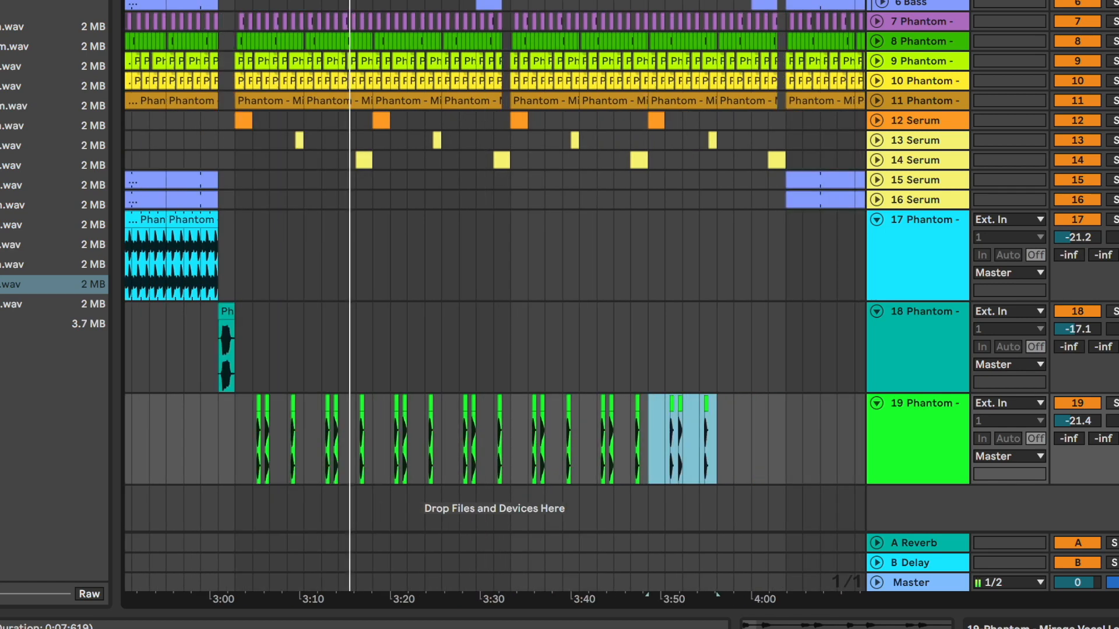
key(ctrl+d)
- Play from bar 97 and nudge the vocal hit at 98.4 on the 19 Phantom track an eighth note earlier
click(238, 423)
key(space)
key(space)
key(plus)
key(plus)
key(plus)
key(plus)
key(plus)
click(557, 415)
key(Left)
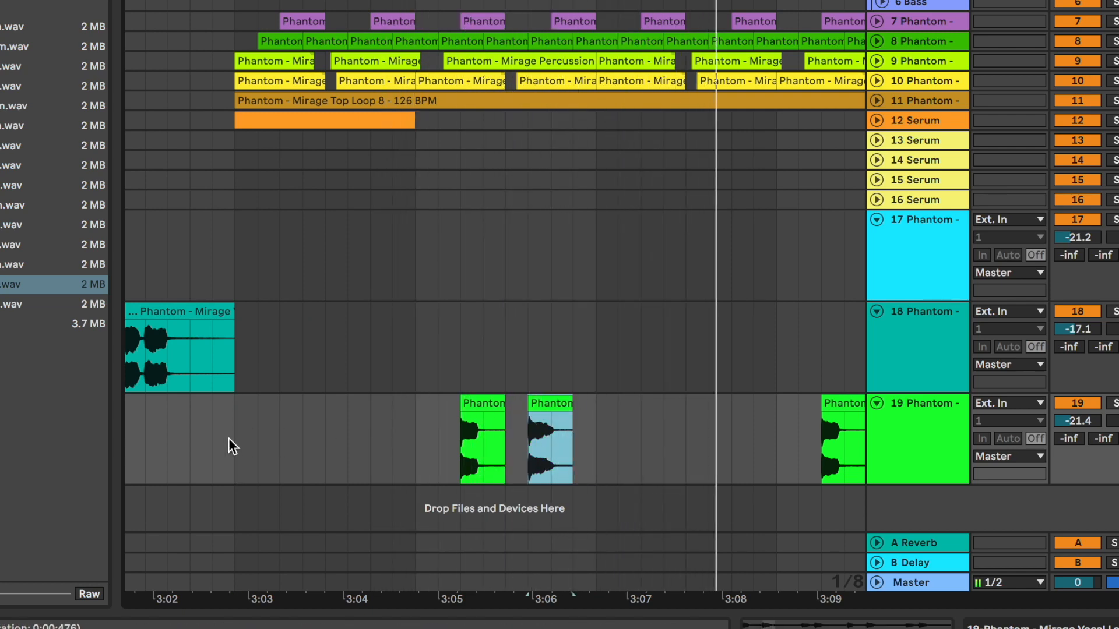
click(172, 449)
- Delete all the vocal hits after bar 101 on the 19 Phantom track
key(minus)
key(minus)
drag(361, 415, 545, 409)
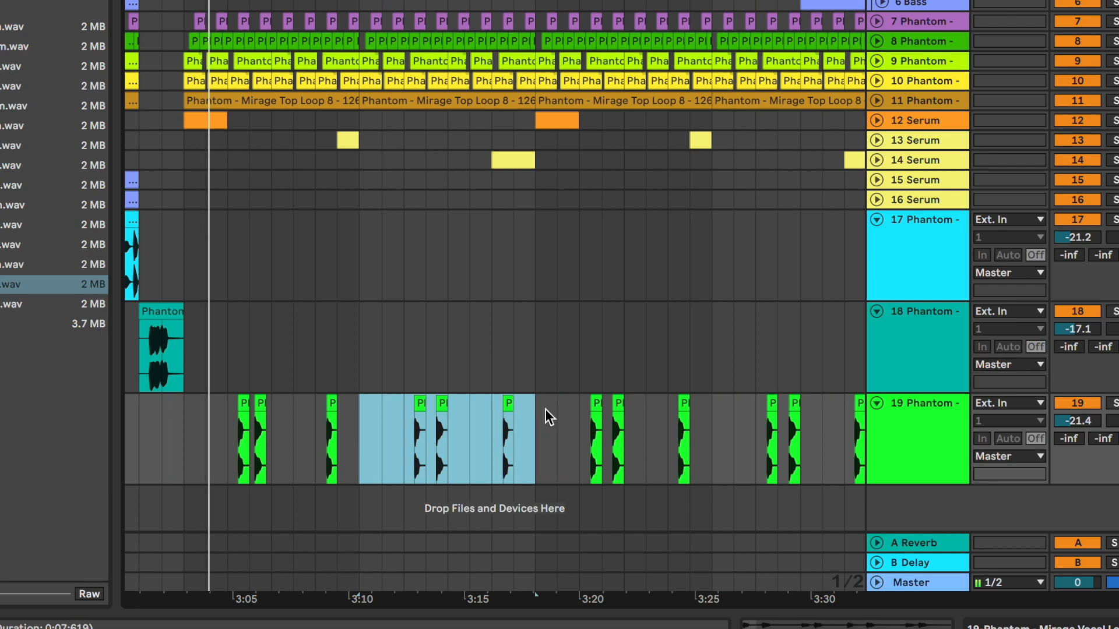
key(Delete)
key(minus)
key(minus)
key(minus)
drag(469, 413, 726, 428)
key(Delete)
- Select bars 97 to 101 on the 19 Phantom track and duplicate the section seven times up to bar 129
drag(373, 413, 428, 411)
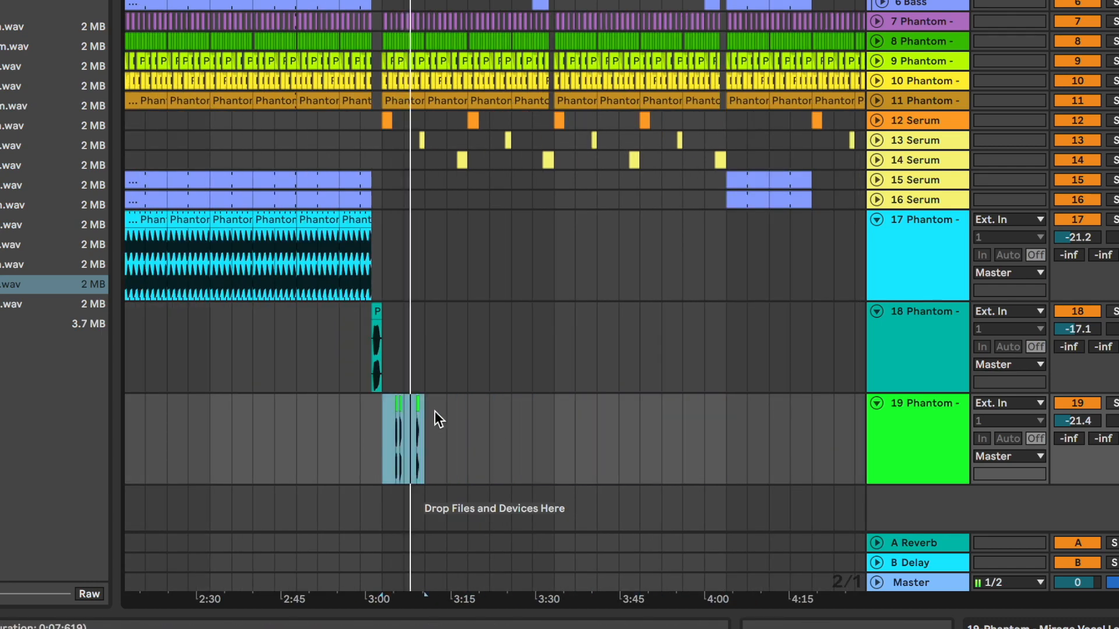
key(ctrl+d)
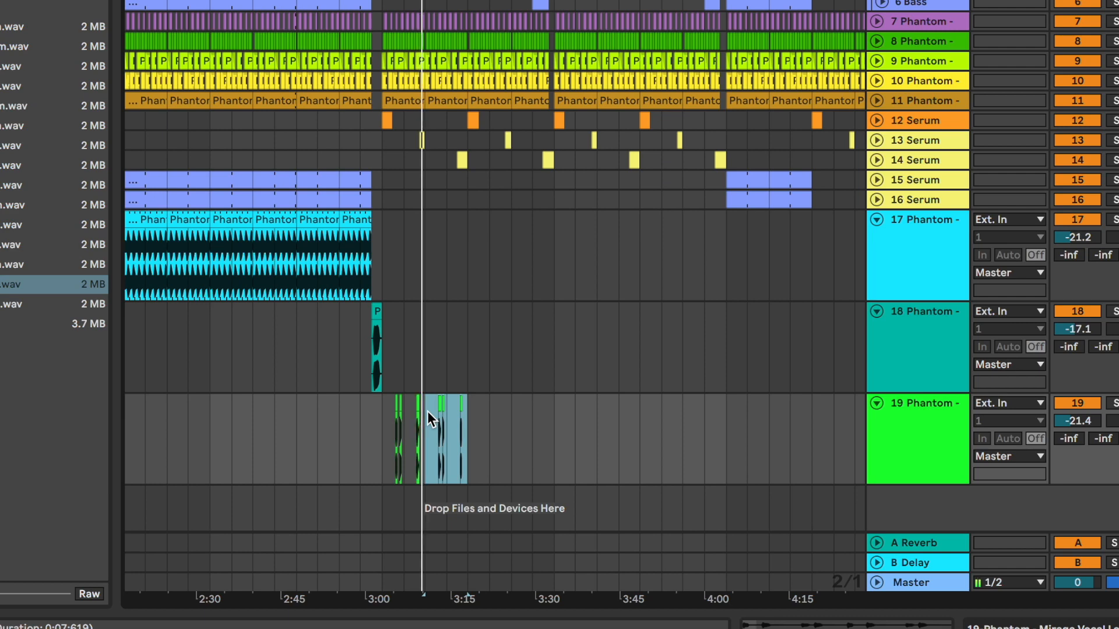
key(ctrl+d)
key(ctrl+d)
key(ctrl+d)
key(ctrl+d)
key(ctrl+d)
key(ctrl+d)
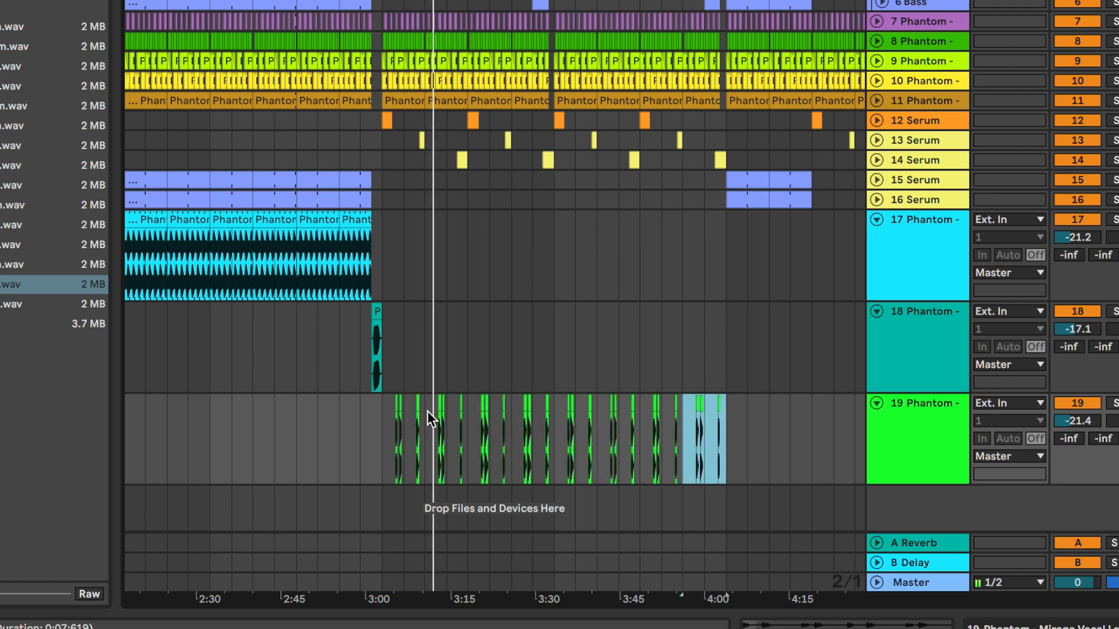
- Fold the three vocal tracks 17, 18 and 19 Phantom
click(569, 469)
click(302, 322)
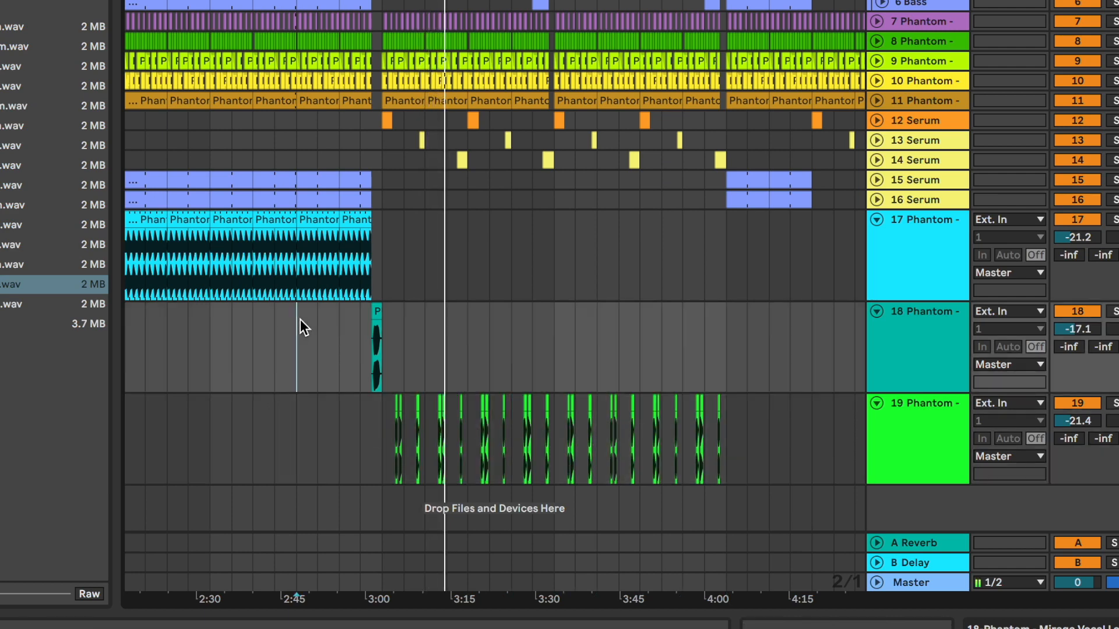
key(plus)
key(plus)
click(917, 443)
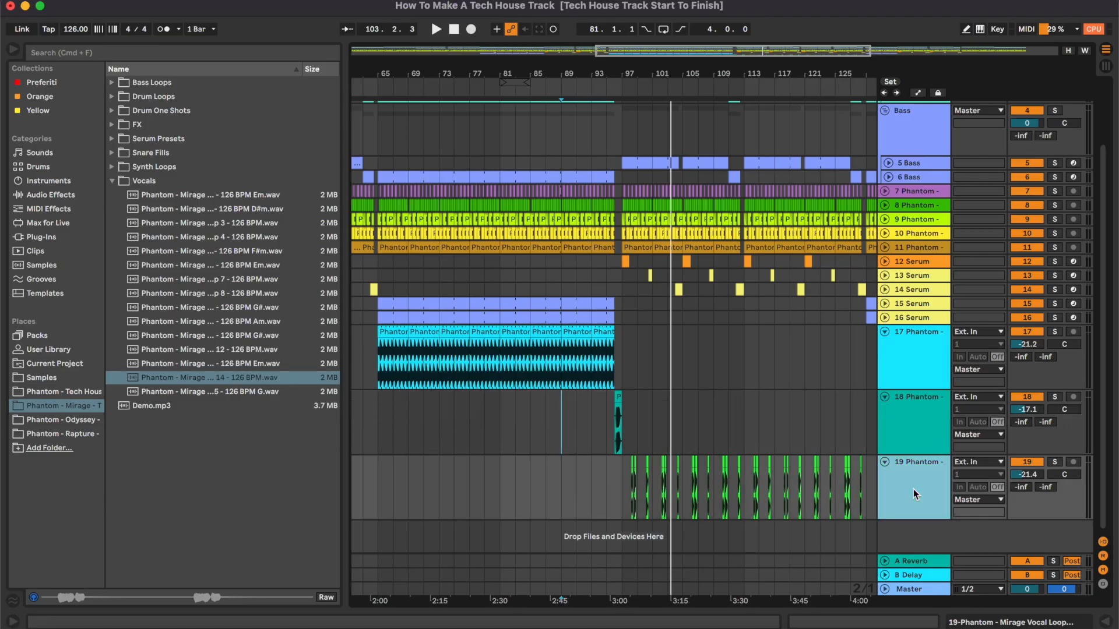
click(917, 373)
scroll(921, 382, left, 2)
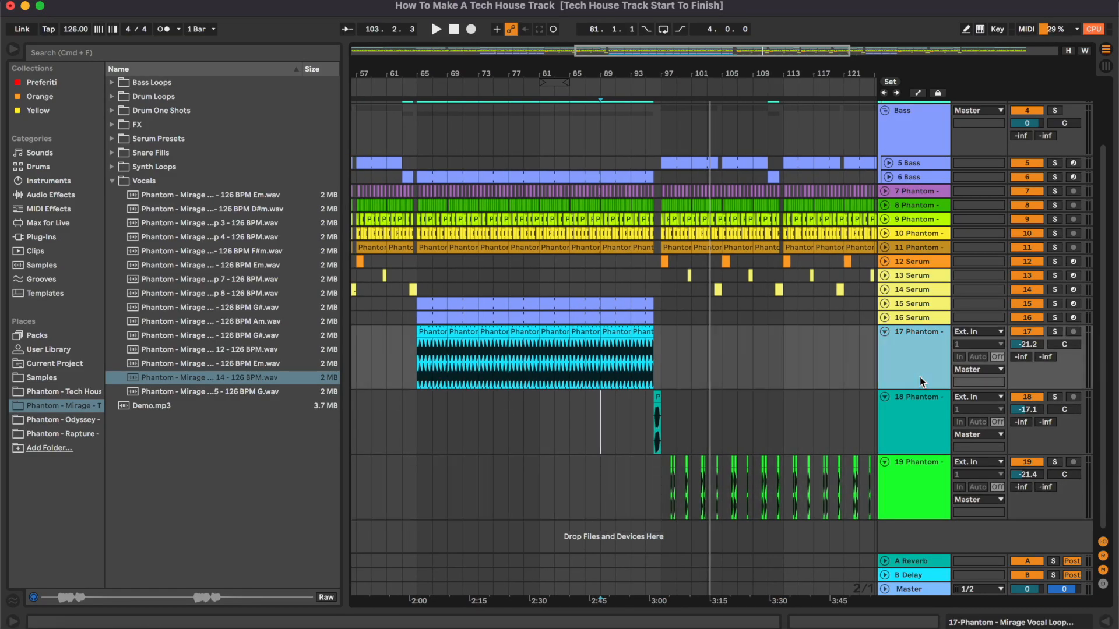
click(916, 317)
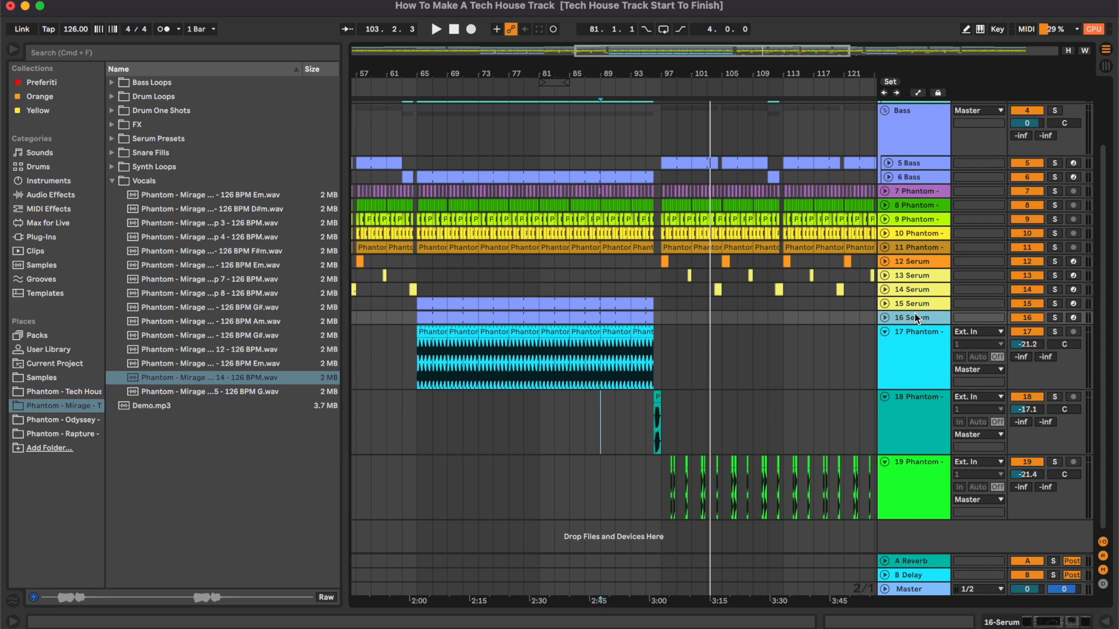
click(905, 467)
key(u)
click(905, 451)
key(u)
click(903, 461)
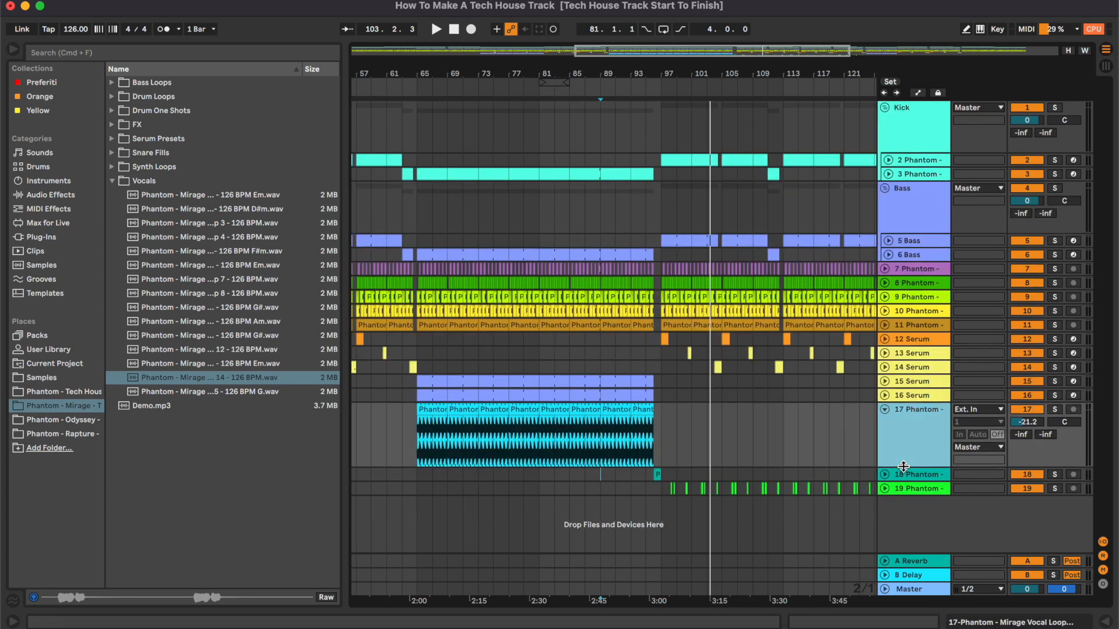
key(u)
- Add a new audio track below 19 Phantom and open the pack's FX Downlifters folder in place of Vocals
click(578, 487)
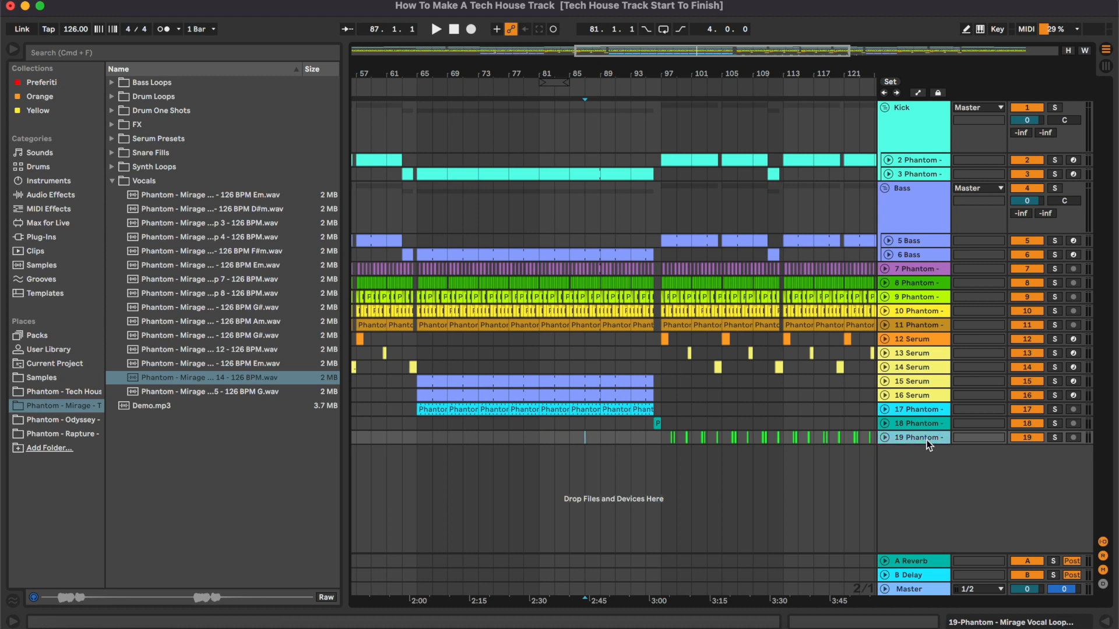
key(super+t)
click(113, 180)
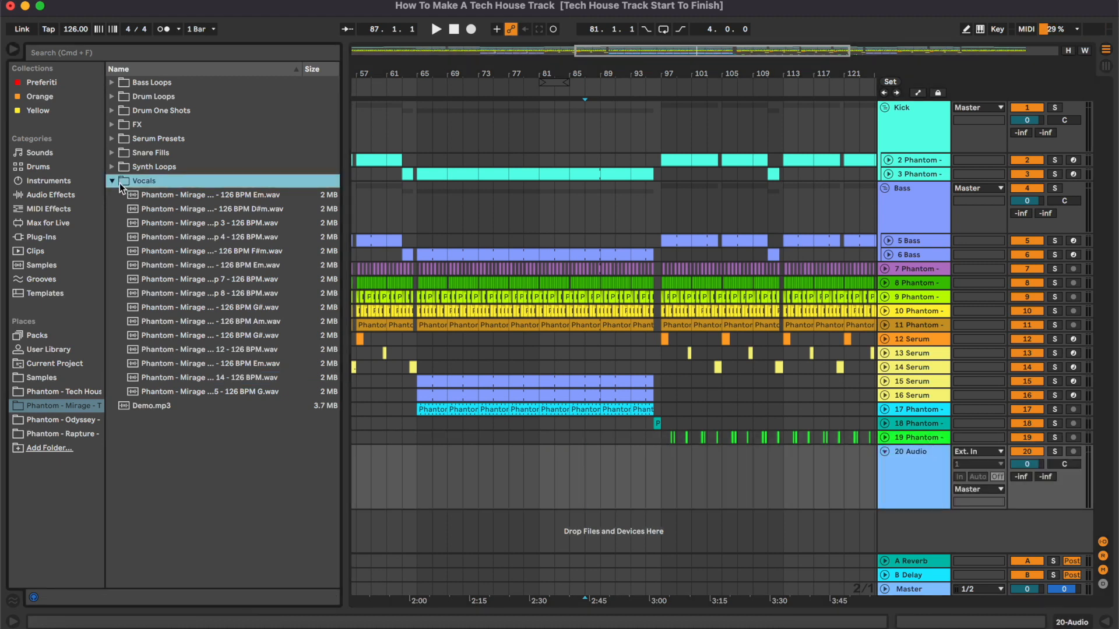
click(112, 111)
click(112, 111)
click(111, 125)
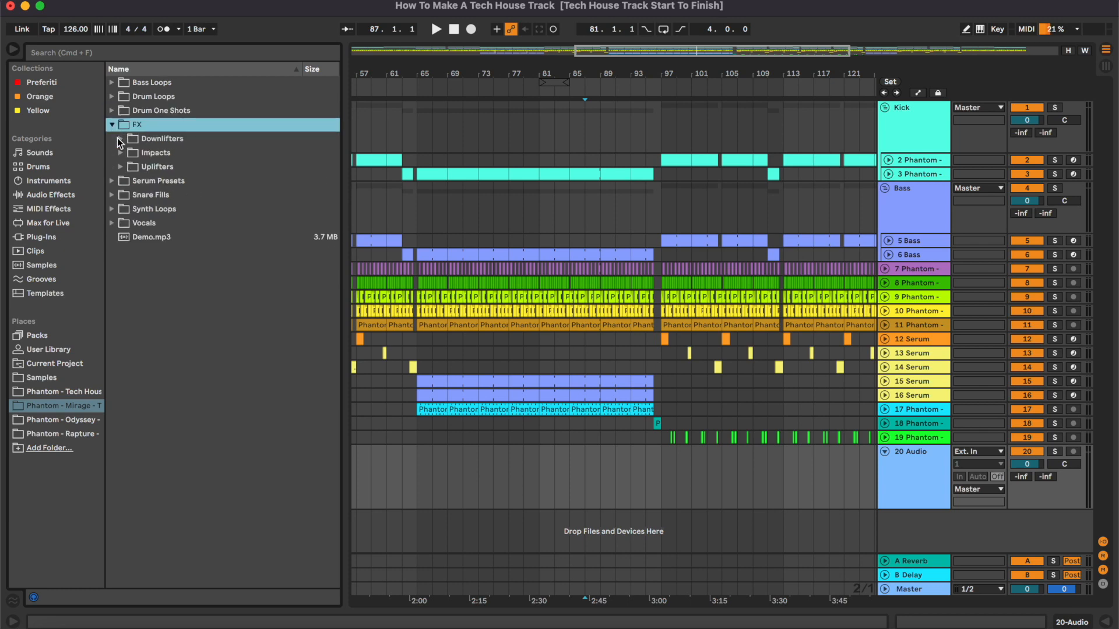
click(122, 140)
scroll(661, 480, up, 5)
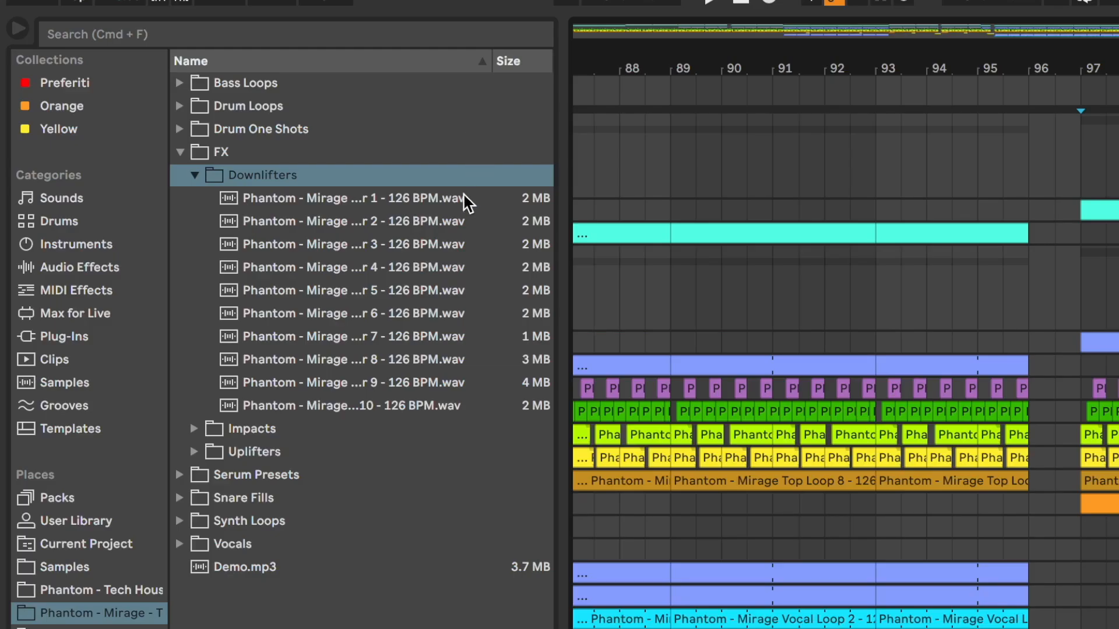
- Audition the downlifters and load Phantom - Mirage Downlifter 5 - 126 BPM on the new track at bar 97
click(466, 200)
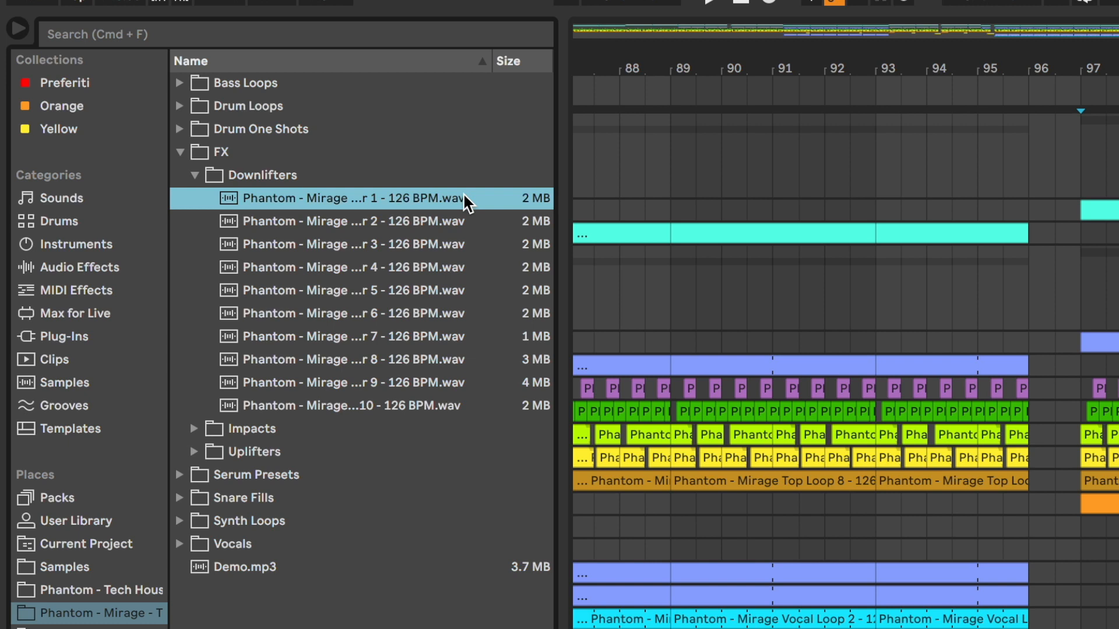
key(Down)
key(Down)
key(Up)
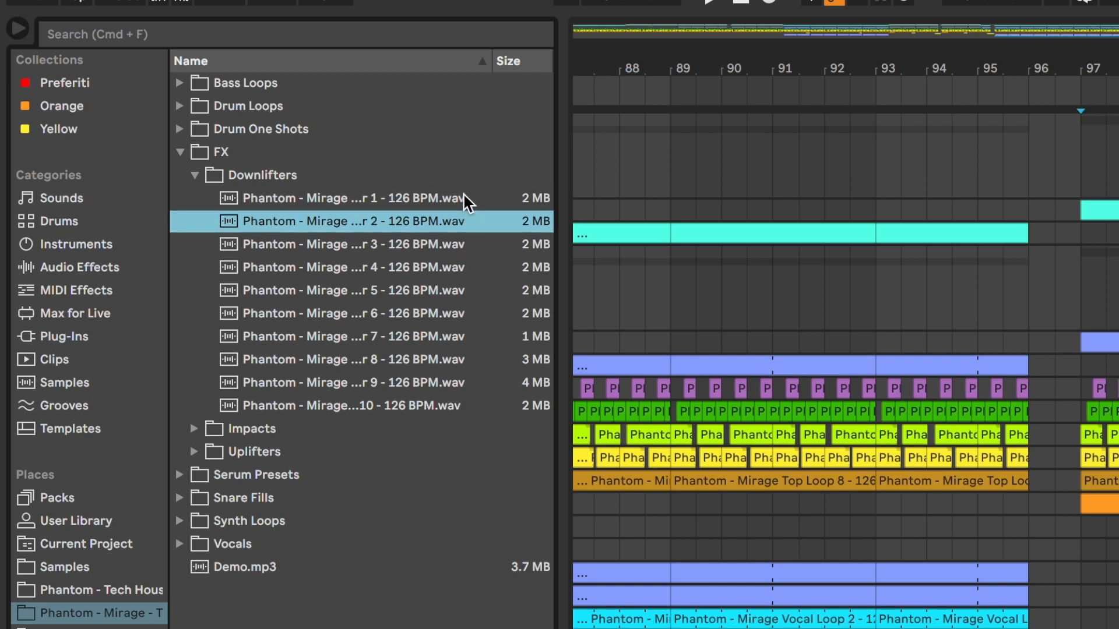
key(Down)
key(Down)
key(Down)
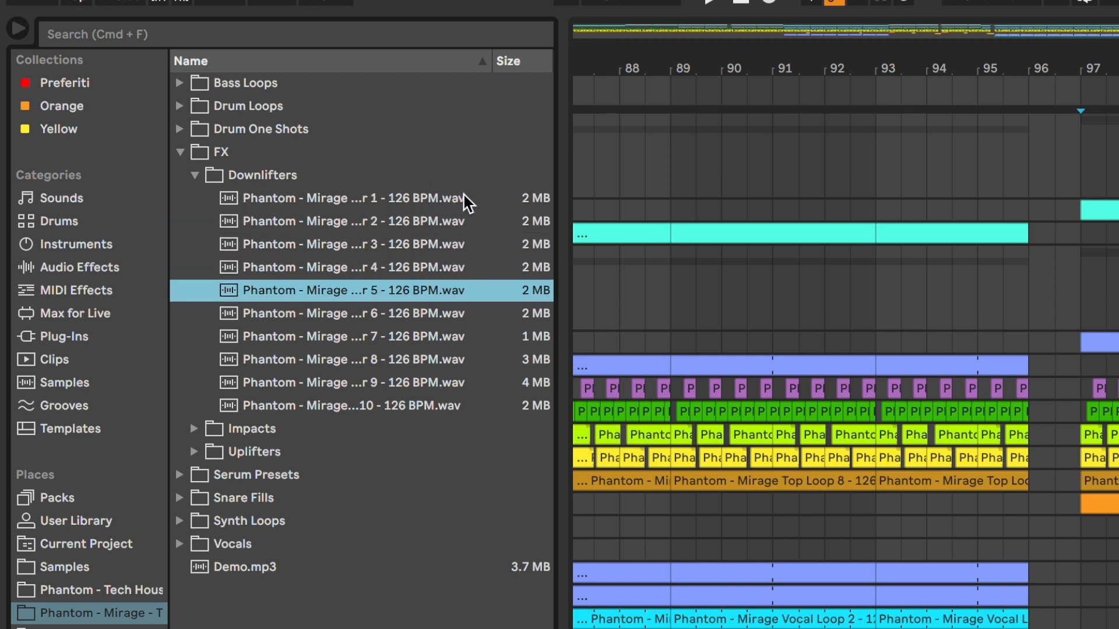
key(Return)
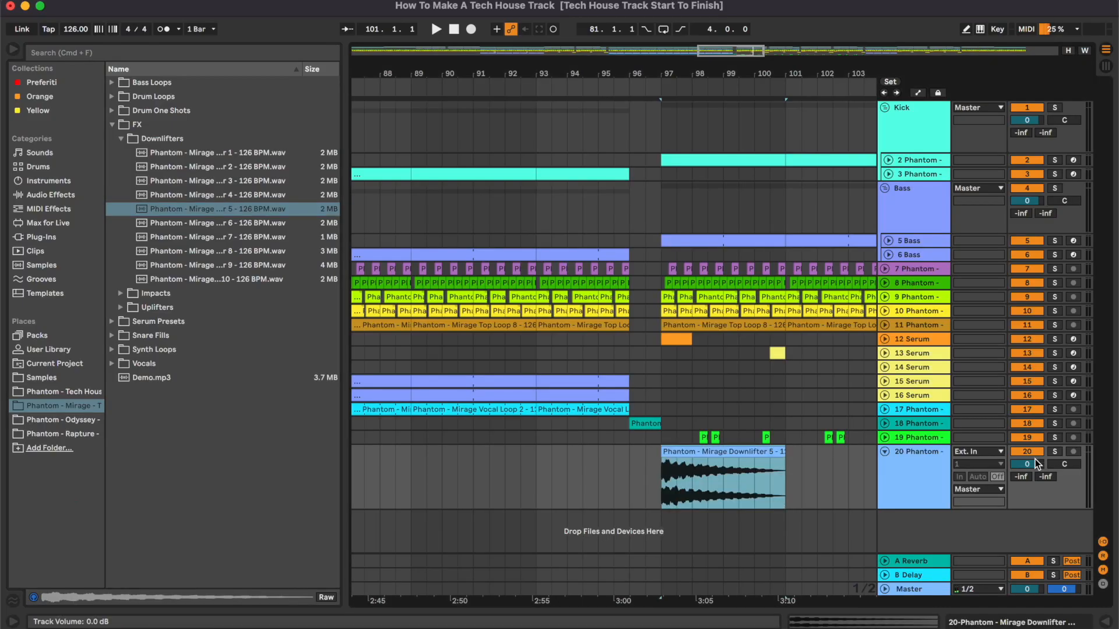
- Play from just before bar 96 and set the downlifter track's volume to -32.3 dB
drag(1036, 463, 1036, 492)
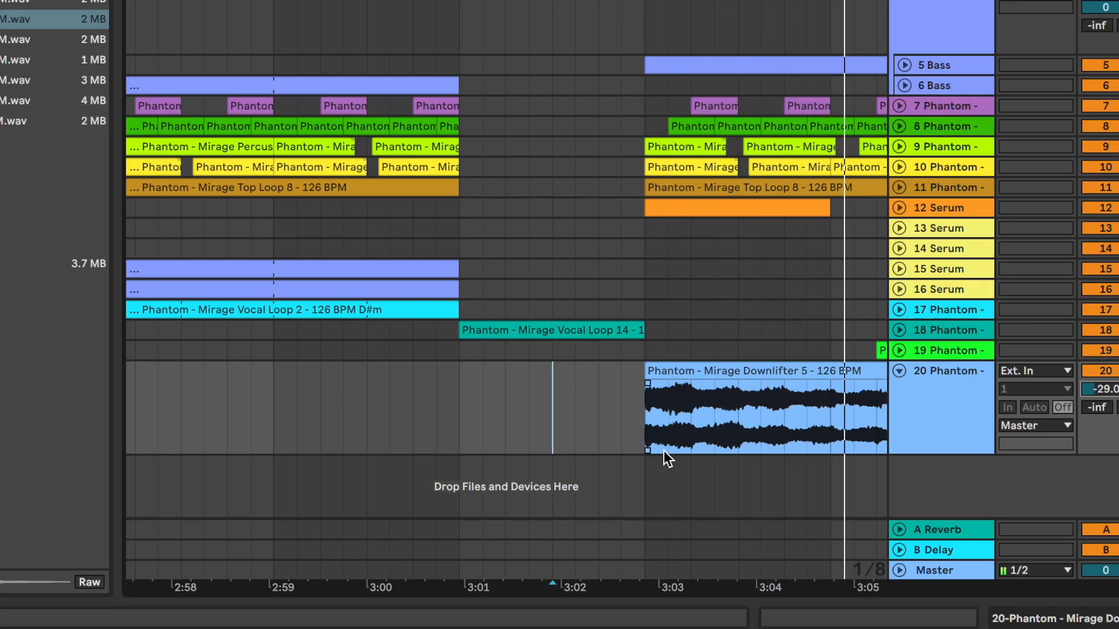
click(777, 400)
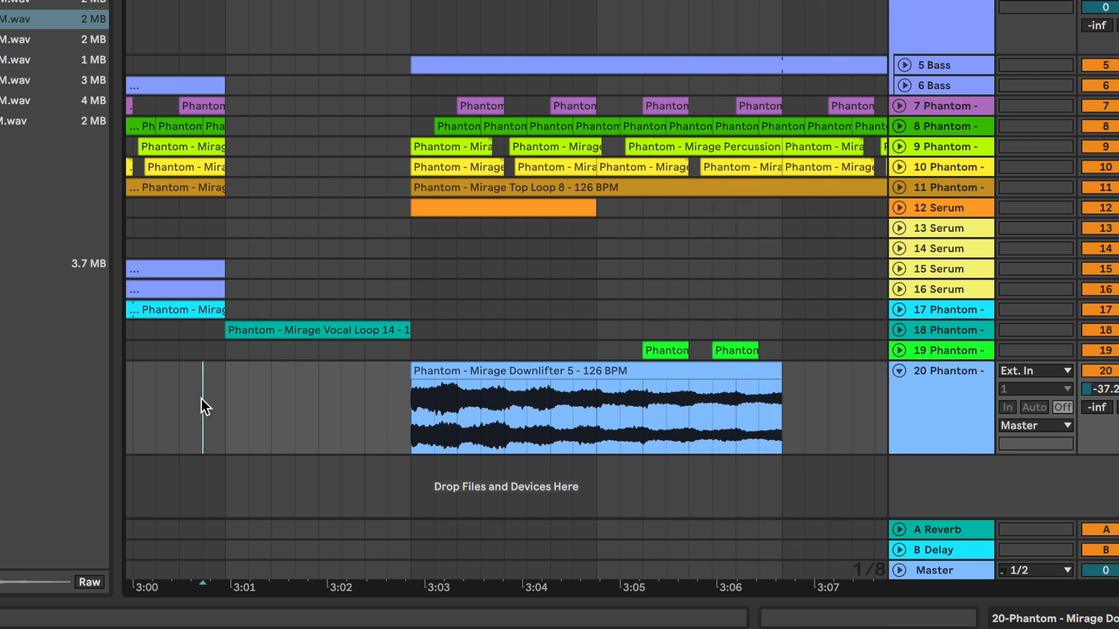
key(space)
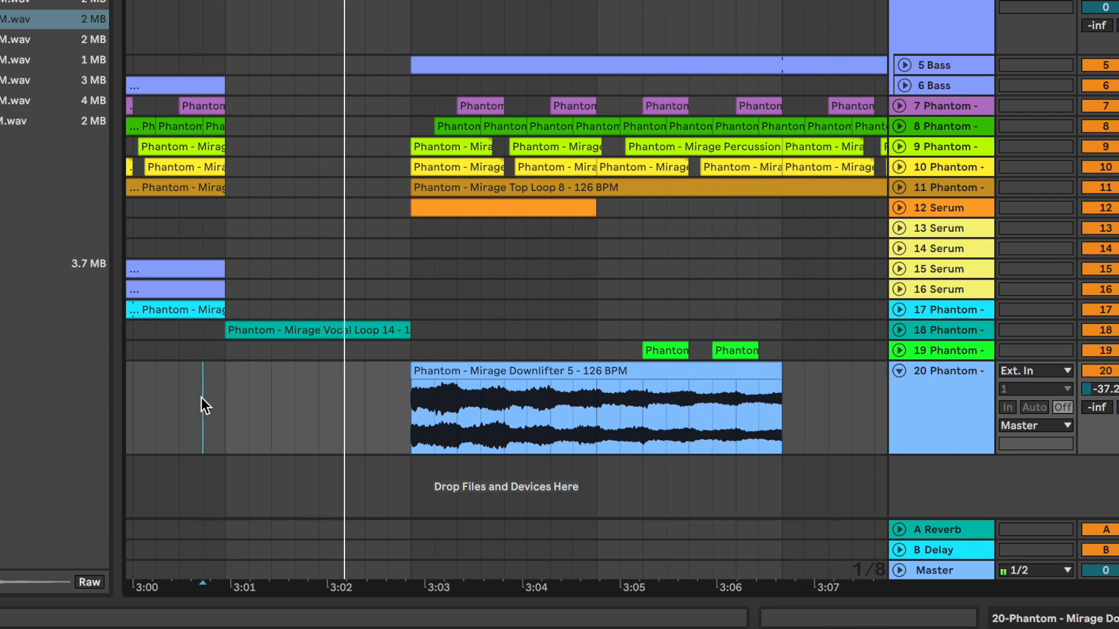
ctrl+scroll(201, 397, down, 2)
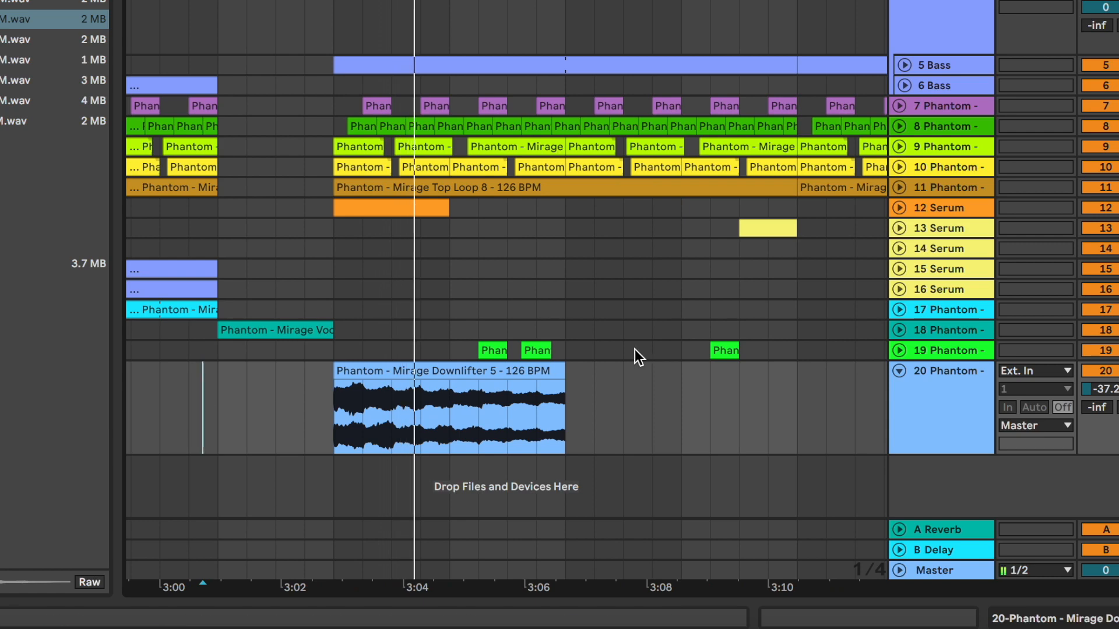
drag(1100, 389, 1100, 384)
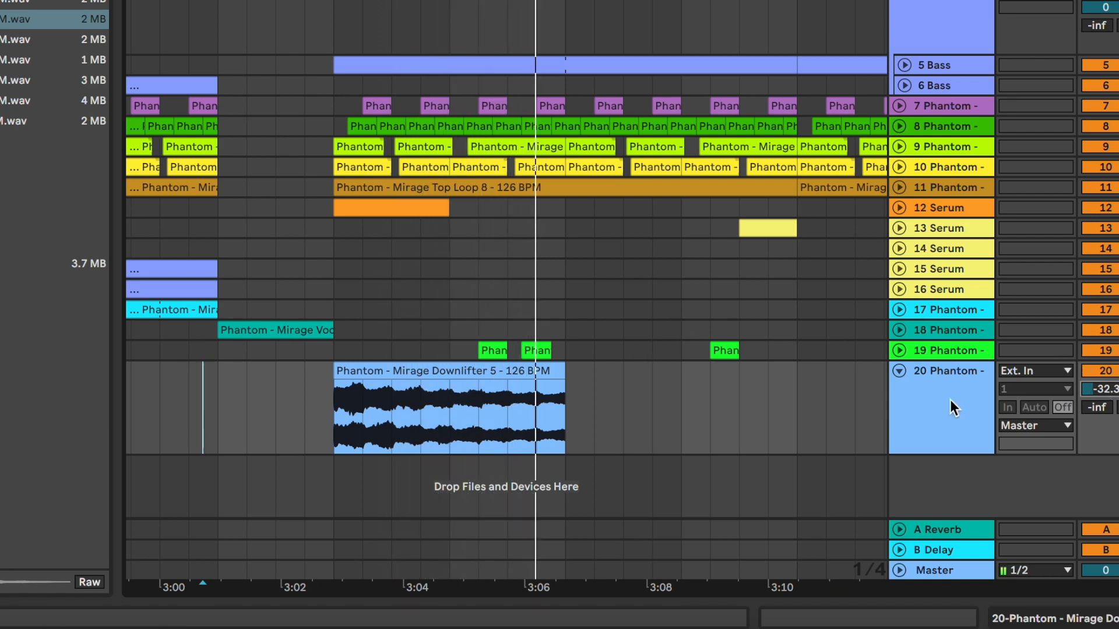
- Copy the Downlifter 5 clip at bar 97 to bar 113 on the same track
click(532, 372)
scroll(869, 408, right, 3)
click(792, 395)
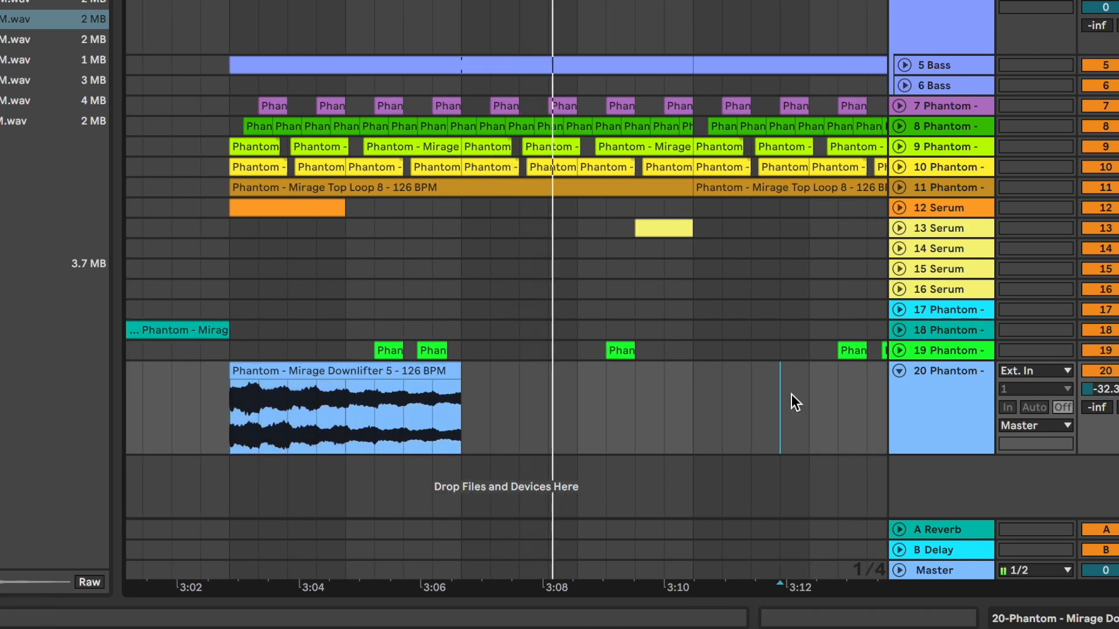
key(minus)
key(minus)
key(minus)
click(687, 374)
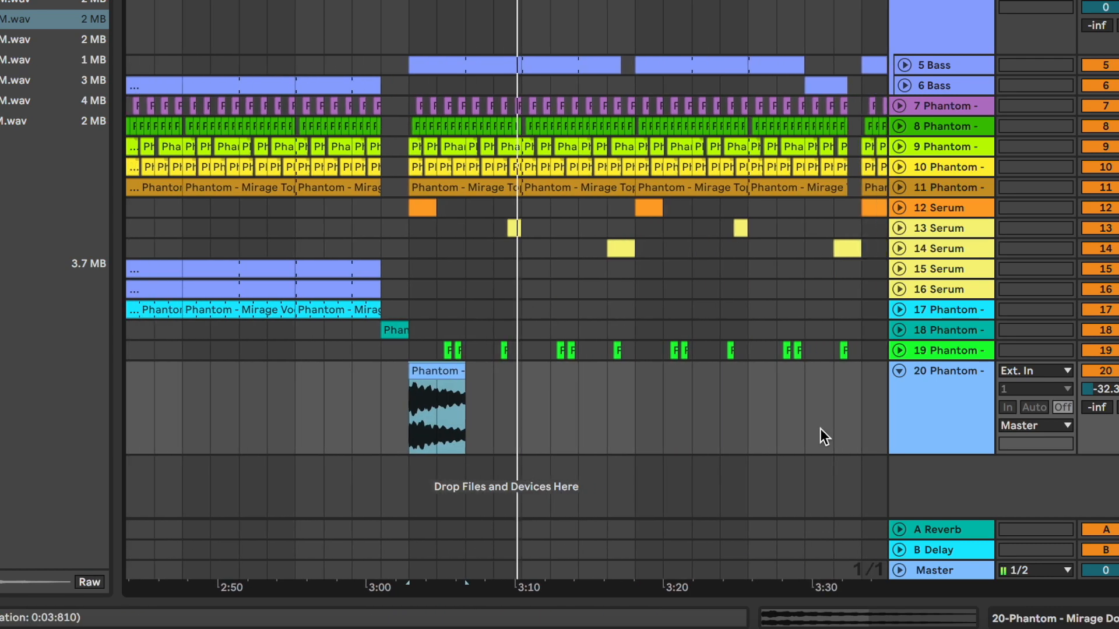
click(841, 392)
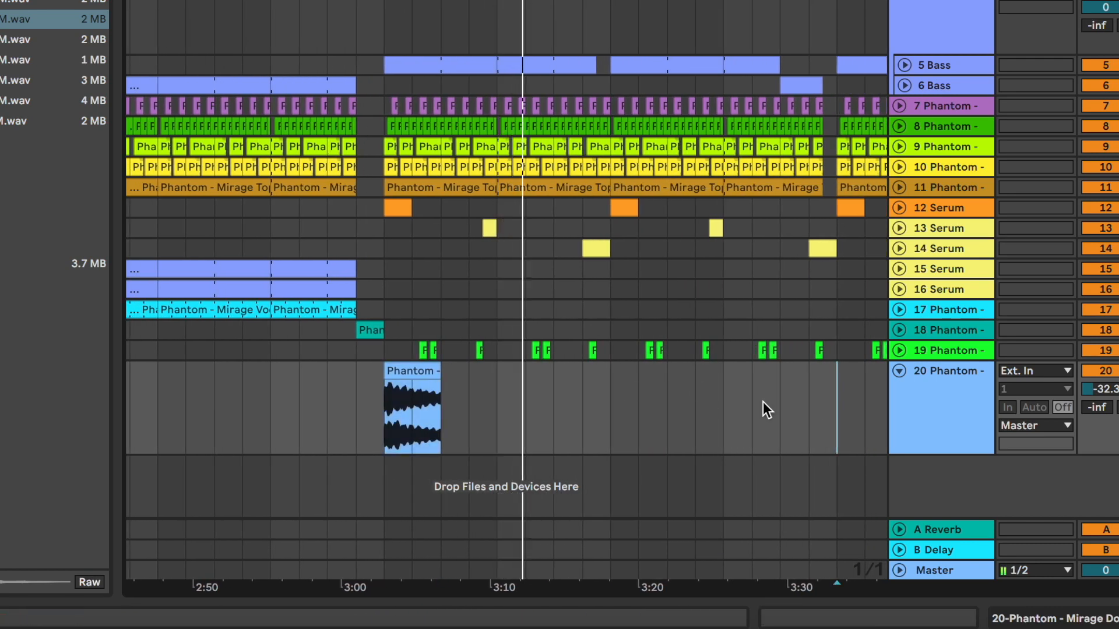
key(ctrl+v)
key(minus)
key(minus)
click(784, 403)
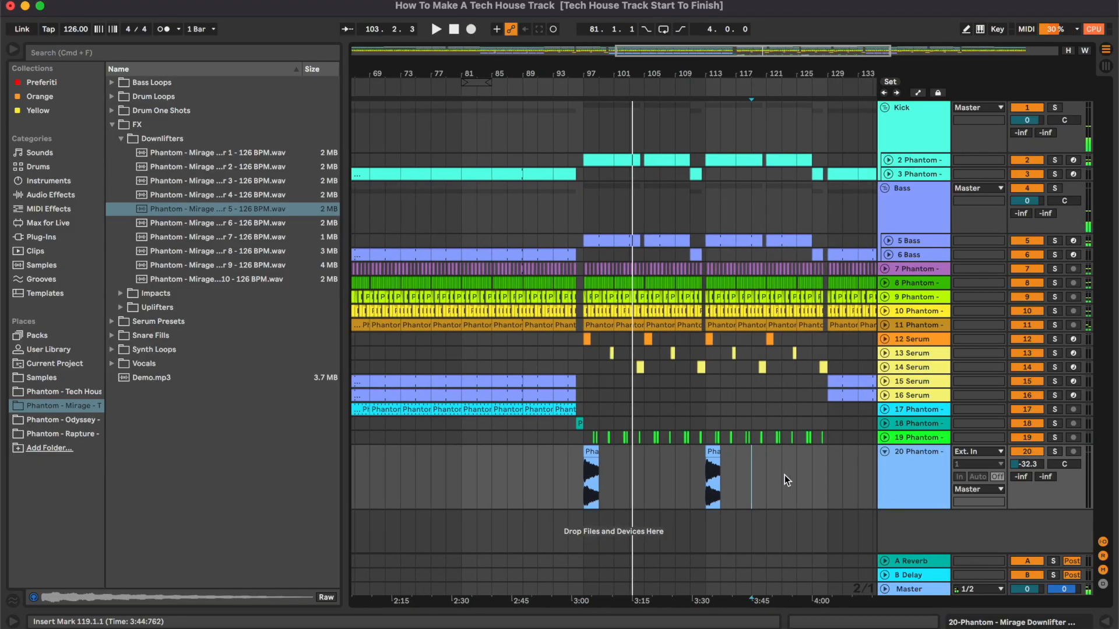
- Open the pack's Crashes folder under Drum One Shots, Cymbals, and set the insert mark at bar 105
click(591, 452)
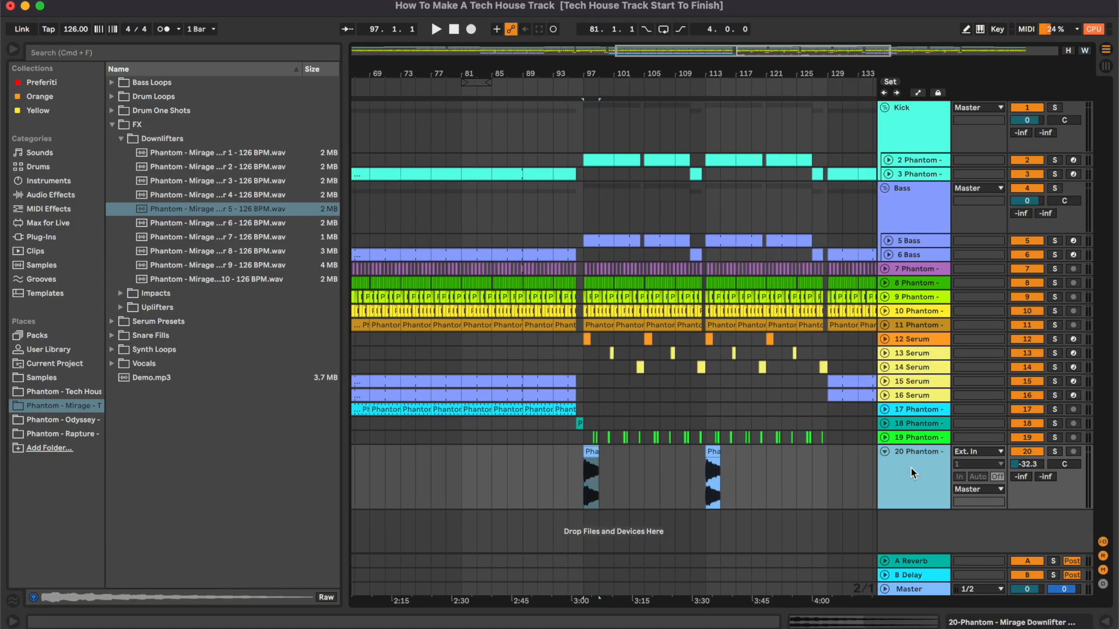
click(111, 124)
click(112, 110)
click(120, 139)
click(130, 152)
click(638, 464)
key(plus)
key(plus)
- Place a Phantom - Mirage crash on a new track at bar 105, play from bar 104 and set the track's volume to -22.6 dB
click(223, 180)
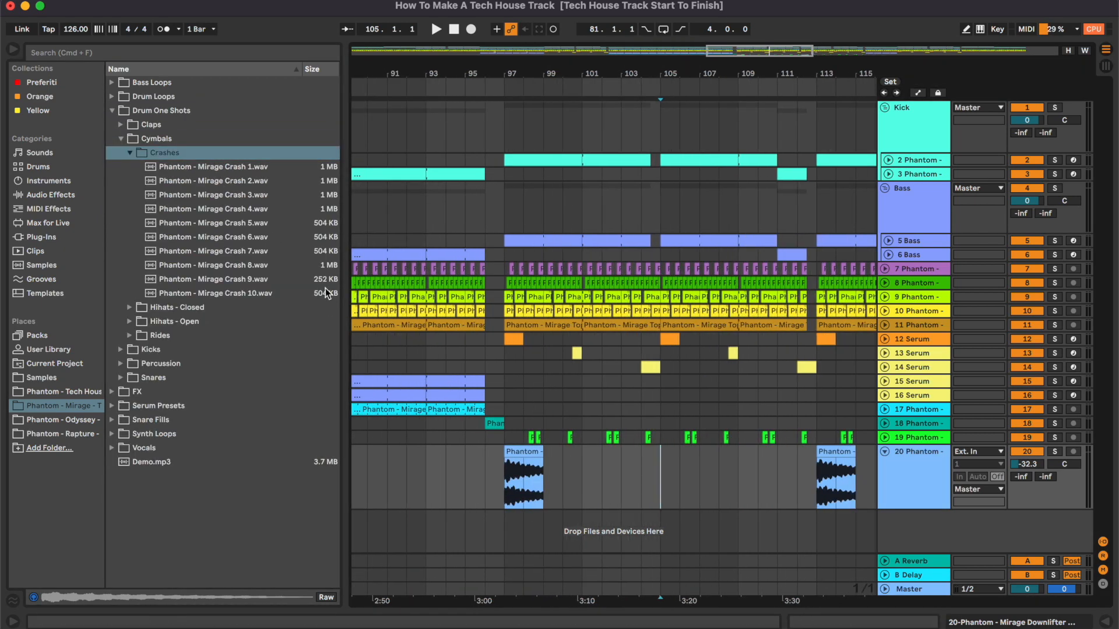
drag(333, 198, 1002, 628)
click(453, 492)
key(space)
key(plus)
key(plus)
key(plus)
mouse_move(994, 459)
mouse_down()
mouse_move(994, 481)
mouse_move(994, 454)
mouse_up()
scroll(666, 379, down, 2)
scroll(666, 379, right, 5)
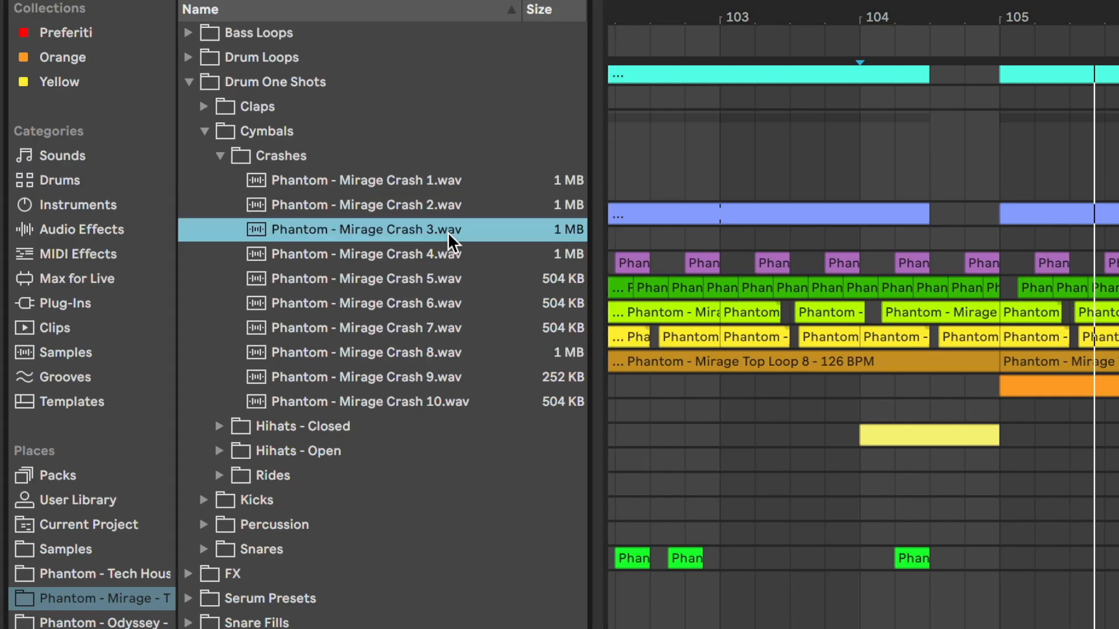
- Replace the crash at bar 105 with Phantom - Mirage Crash 4 and set its track volume to -21.0 dB during playback
key(Down)
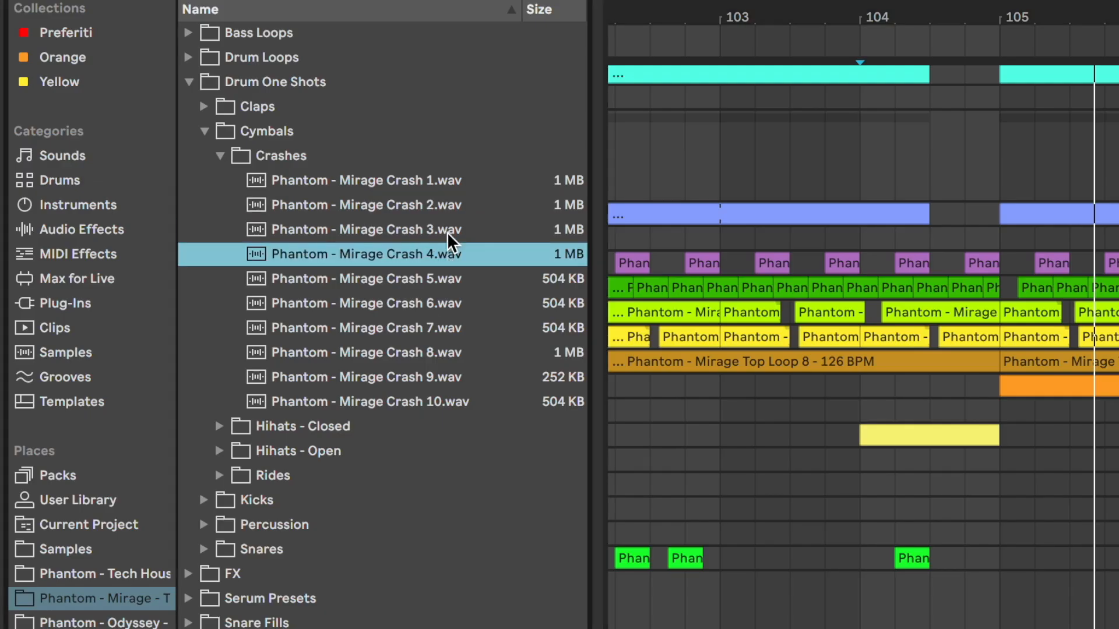
drag(446, 254, 1002, 626)
click(146, 421)
key(space)
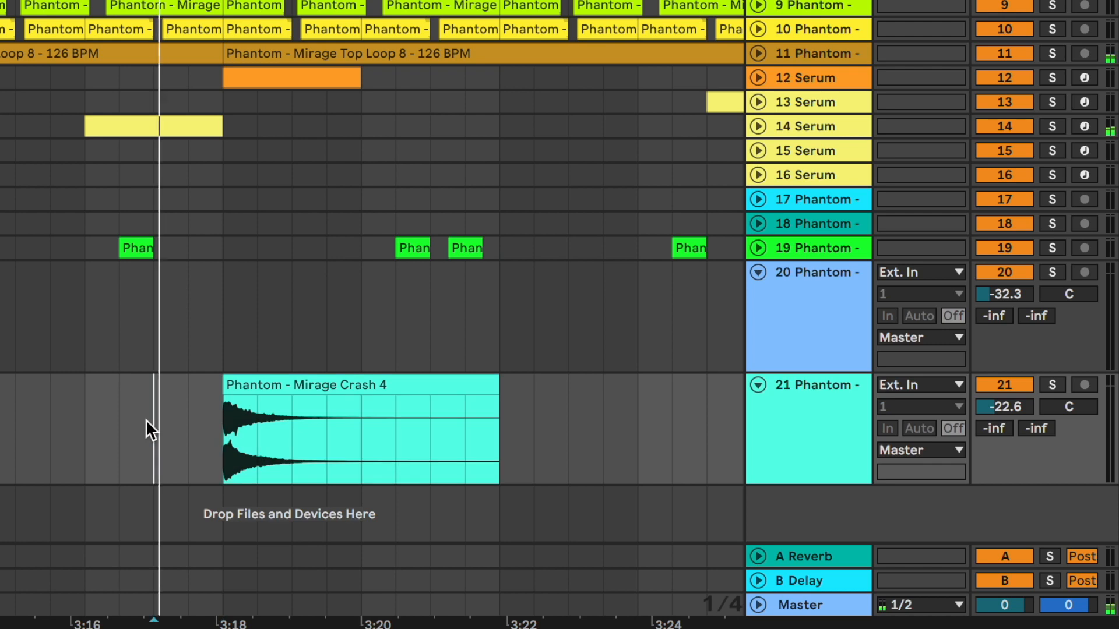
drag(1013, 406, 1013, 402)
- Copy the Crash 4 clip at bar 105 to bar 121 on the same track
click(609, 394)
scroll(609, 393, down, 8)
scroll(610, 393, right, 4)
drag(347, 410, 121, 399)
key(super+d)
click(712, 408)
scroll(470, 391, left, 4)
- Fold the downlifter and crash tracks and save the project
click(829, 326)
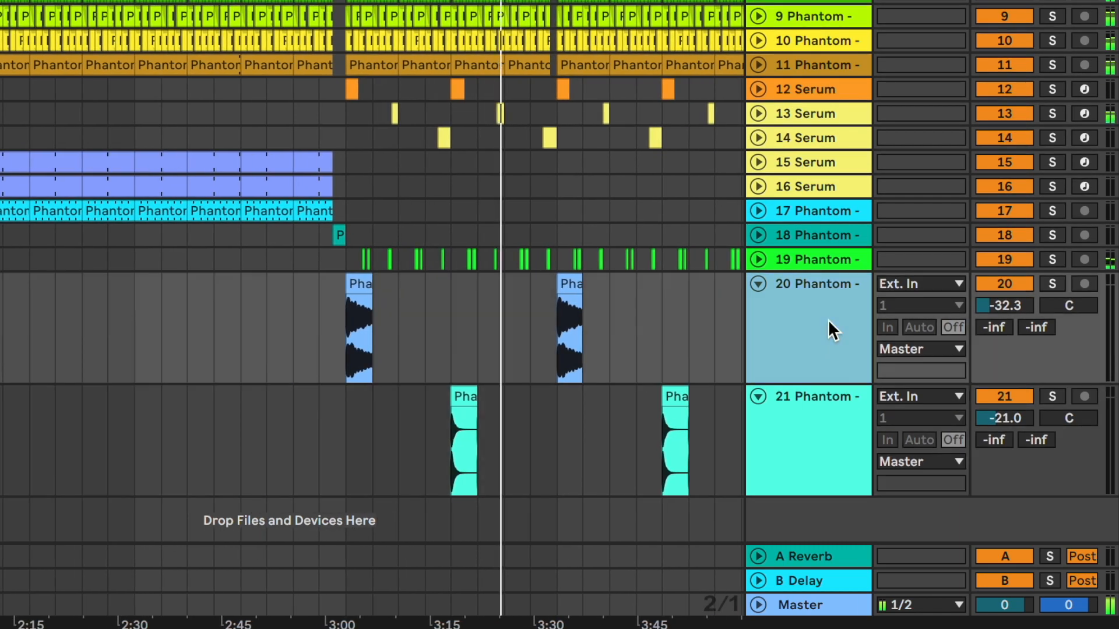
key(u)
click(830, 330)
key(u)
click(459, 386)
scroll(458, 387, right, 2)
click(495, 388)
key(super+s)
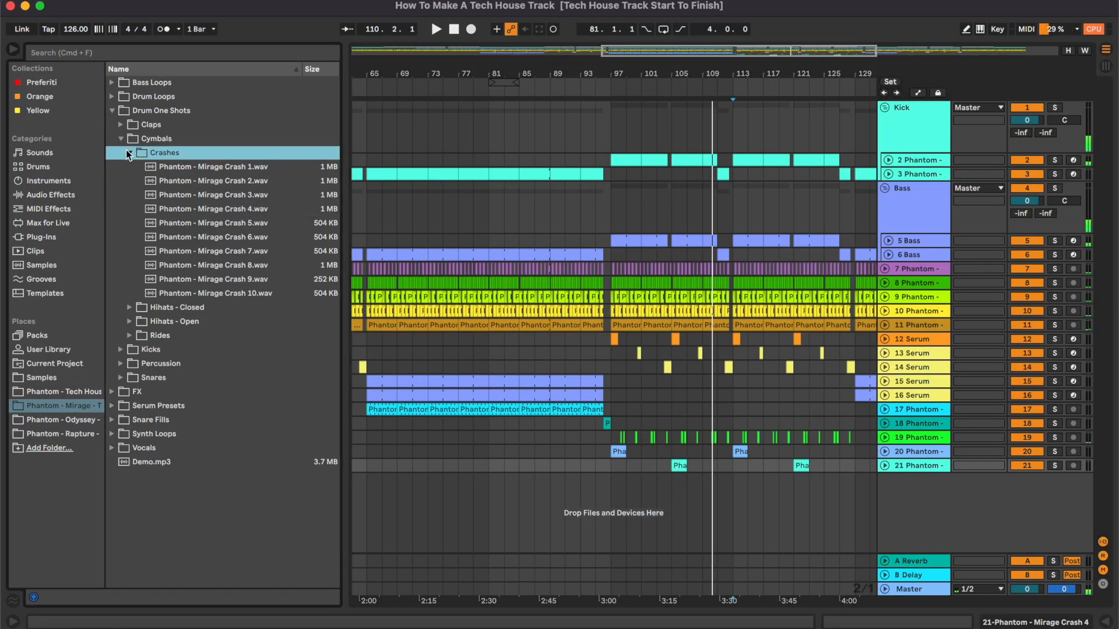
- Close the Crashes and Drum One Shots folders and open the pack's Uplifters folder under FX
click(129, 154)
click(112, 111)
click(112, 124)
click(121, 140)
click(120, 166)
scroll(716, 451, left, 4)
- Audition the uplifters and place Phantom - Mirage Uplifter 8 - 126 BPM on a new track from bar 92 to bar 96
click(267, 268)
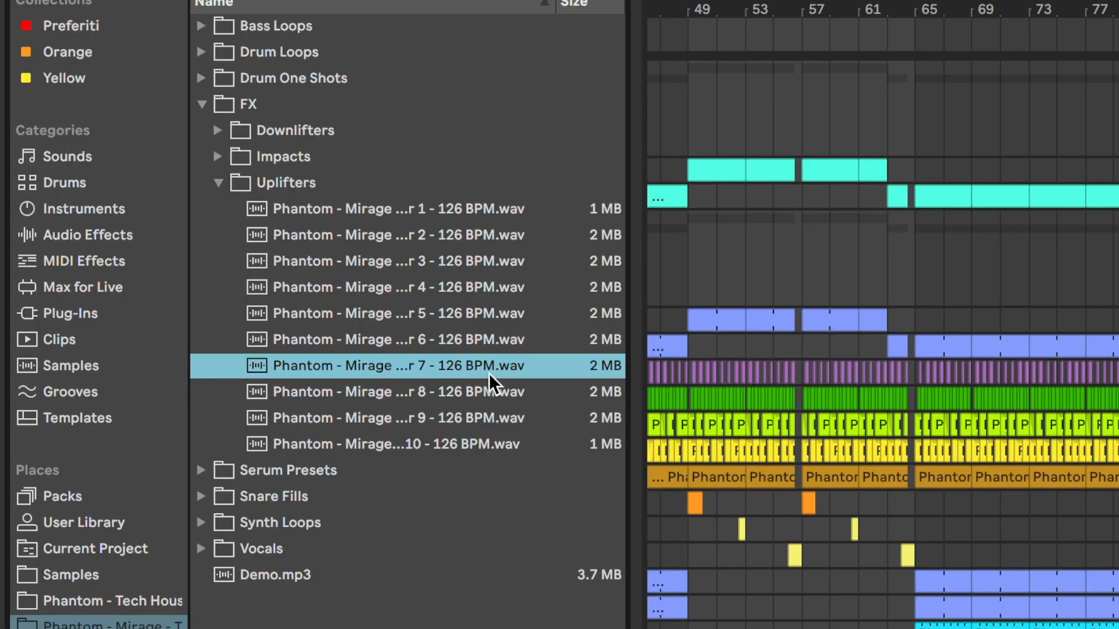
click(442, 392)
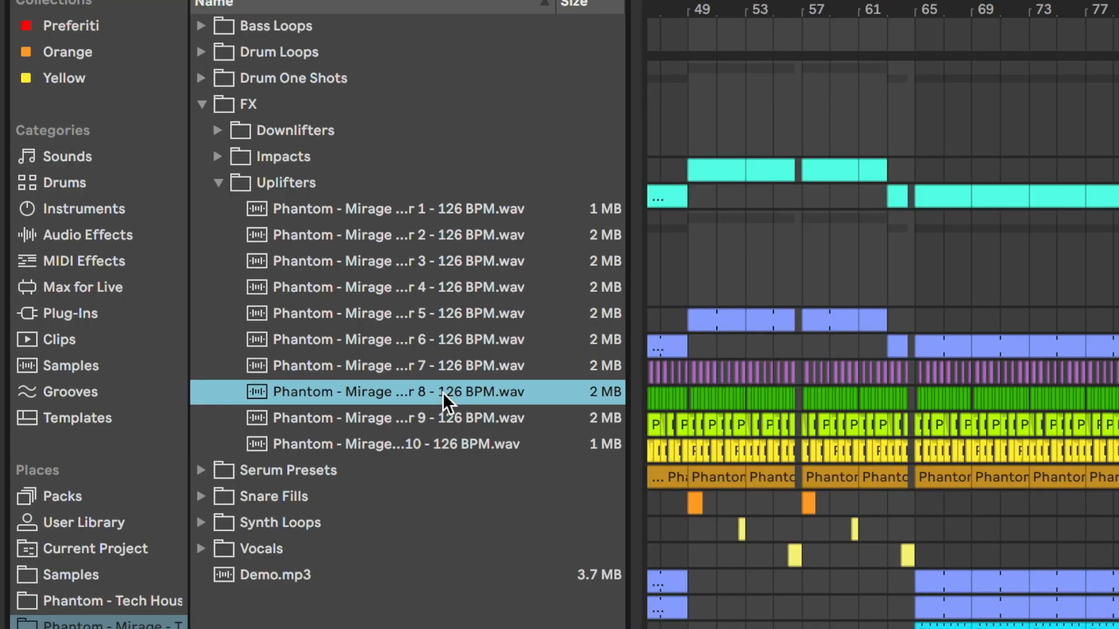
drag(447, 394, 705, 498)
scroll(705, 499, up, 5)
scroll(705, 498, up, 5)
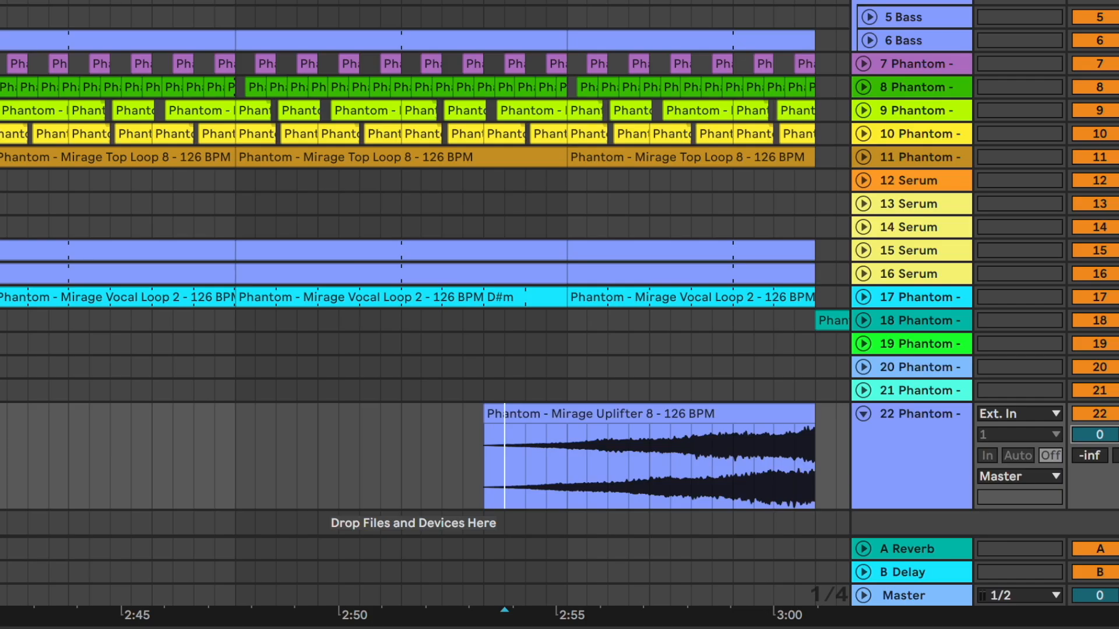
- Play the uplifter in context, set its track volume to -24.6 dB and fold the track
key(space)
drag(1027, 492, 1027, 513)
drag(1095, 435, 1096, 444)
click(719, 449)
key(minus)
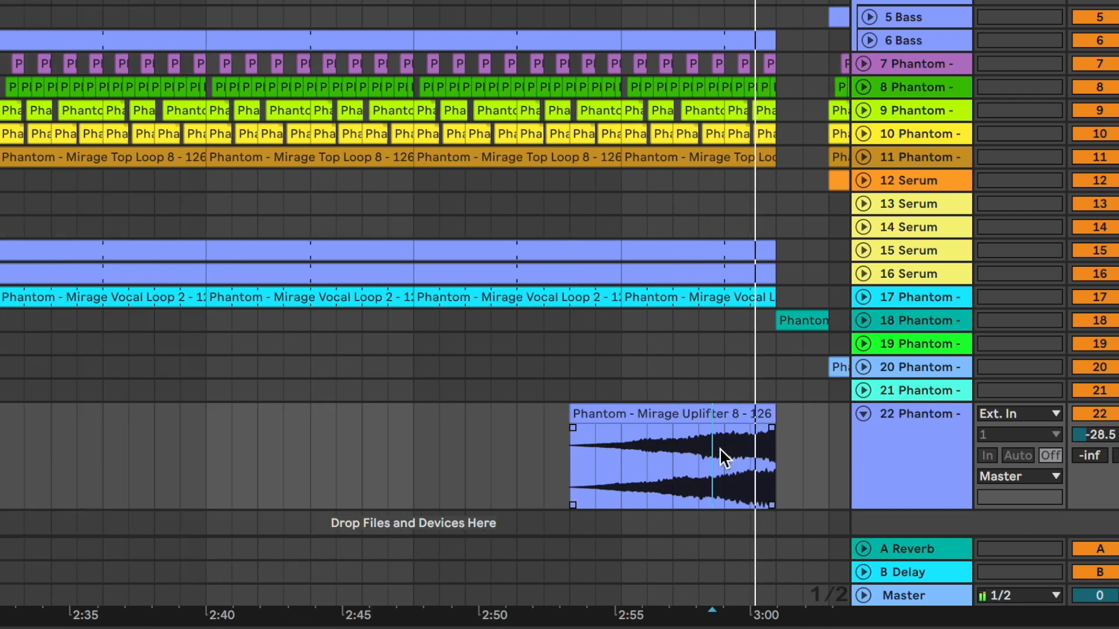
scroll(719, 448, right, 3)
scroll(719, 449, down, 1)
drag(1114, 404, 1114, 401)
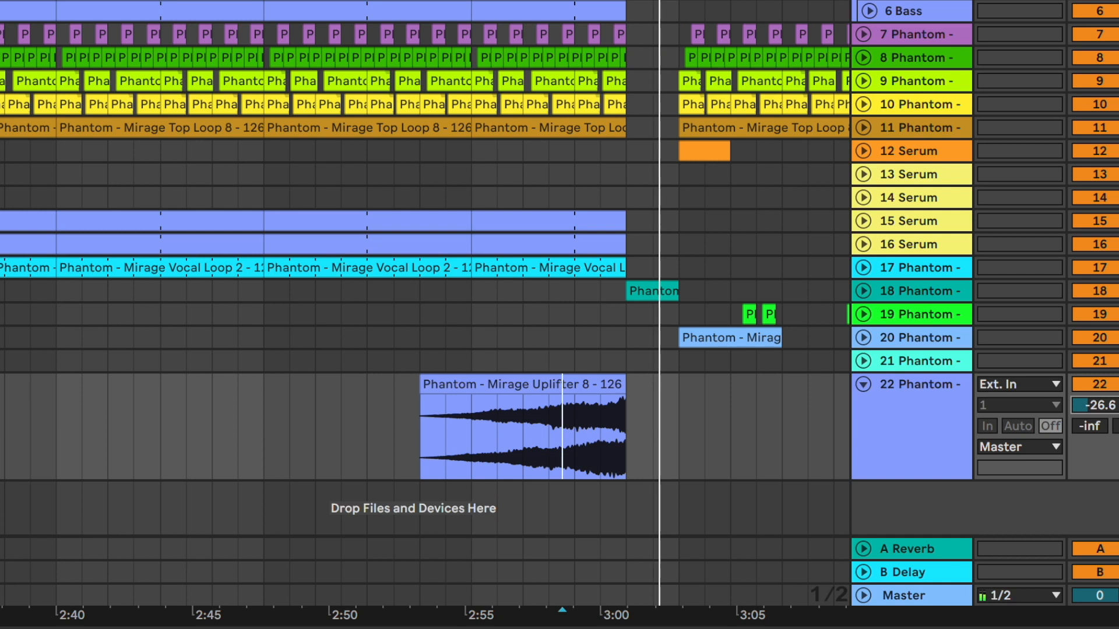
click(470, 446)
drag(1112, 404, 1111, 402)
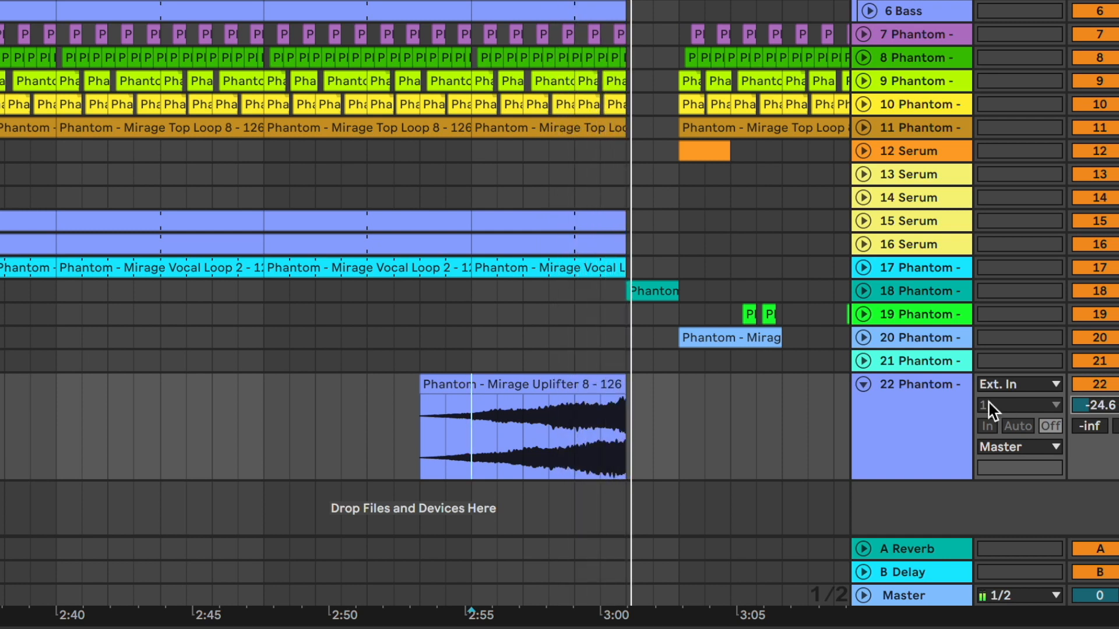
click(864, 384)
click(652, 418)
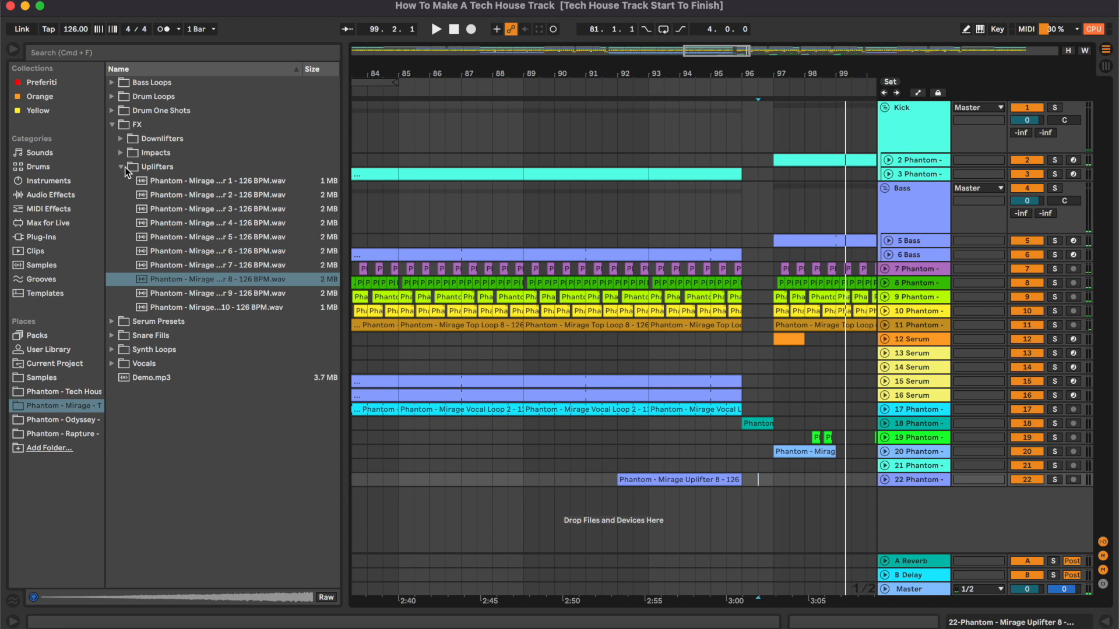
- Close the Uplifters and FX folders and open the pack's Snare Fills folder
click(124, 167)
click(111, 125)
click(112, 152)
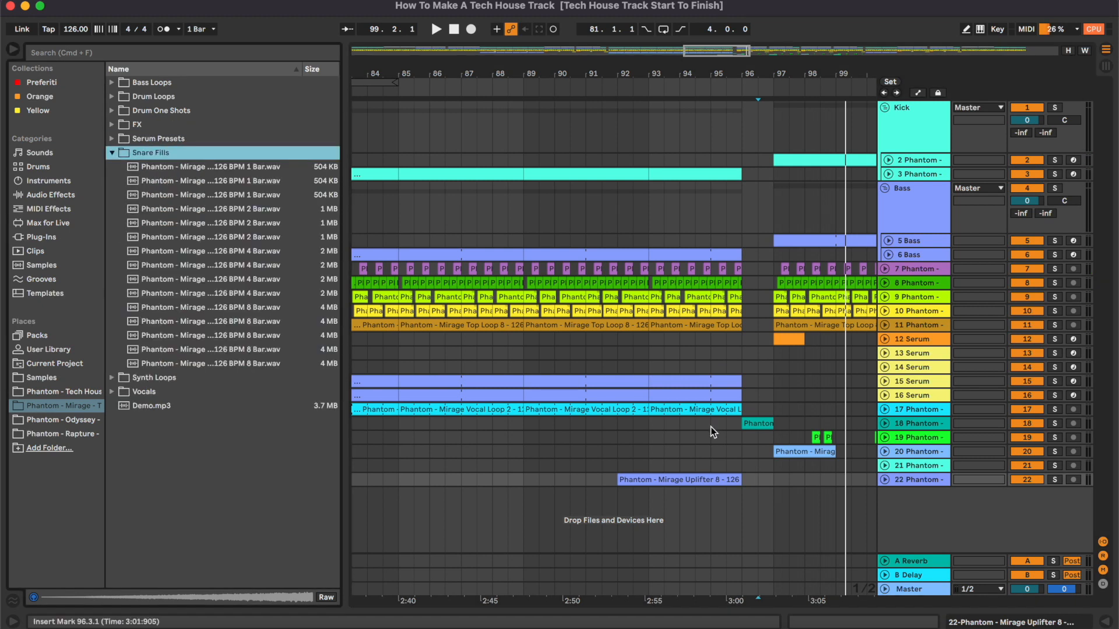
- Load Phantom - Mirage Snare Fill 11 - 126 BPM 8 Bar on a new track from bar 89 to bar 97
click(753, 560)
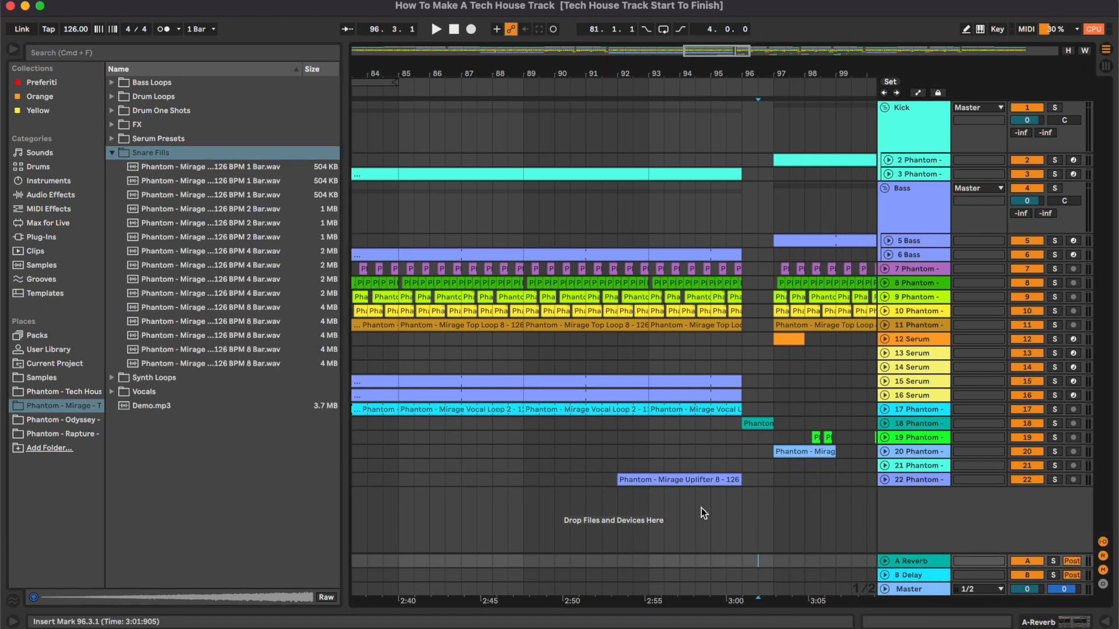
click(682, 480)
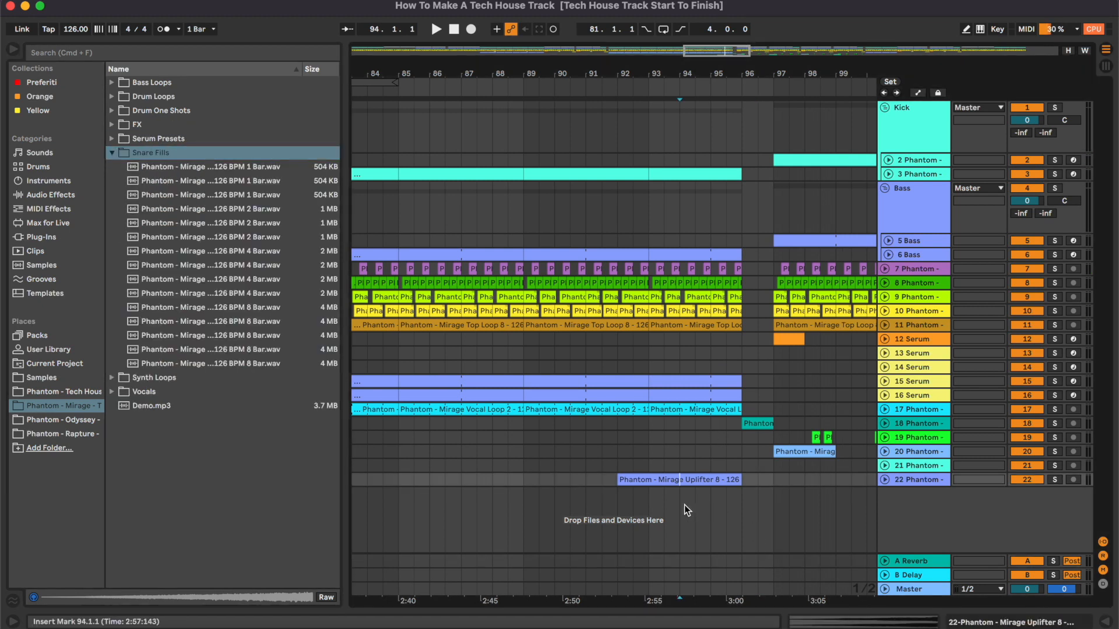
click(758, 437)
key(plus)
key(plus)
scroll(793, 423, left, 1)
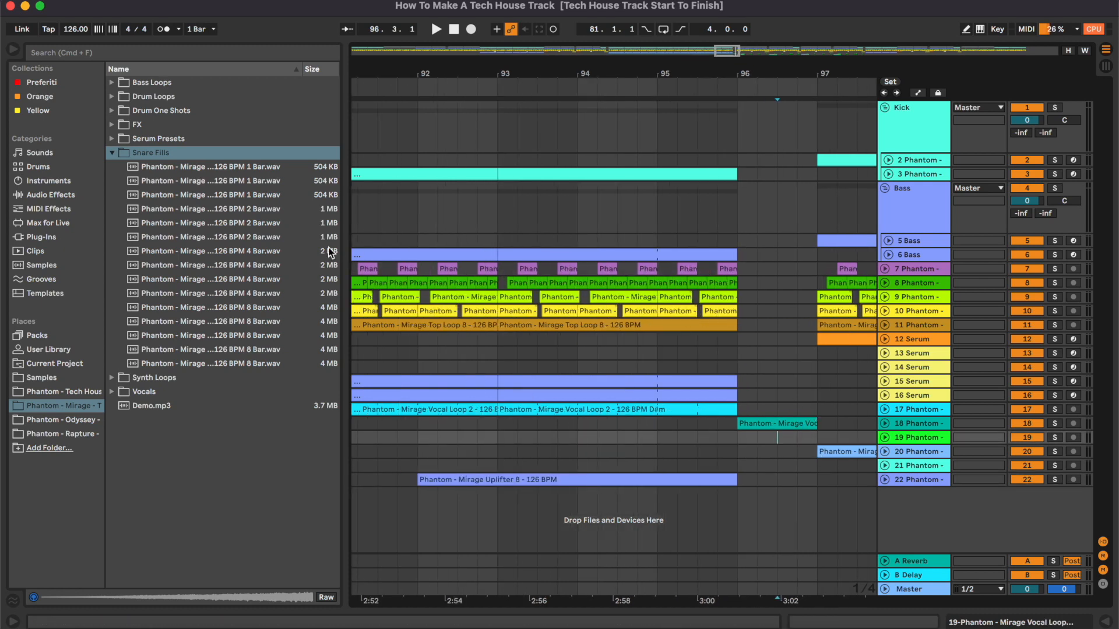
click(268, 309)
scroll(556, 400, left, 6)
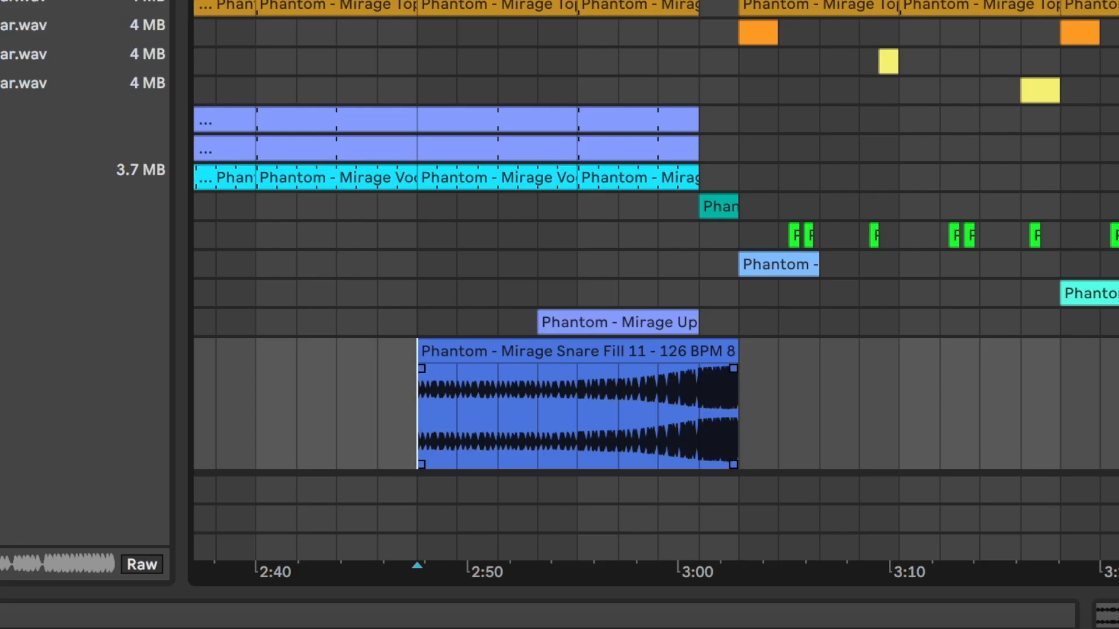
- Play the snare fill and shorten its clip to end at bar 96
key(space)
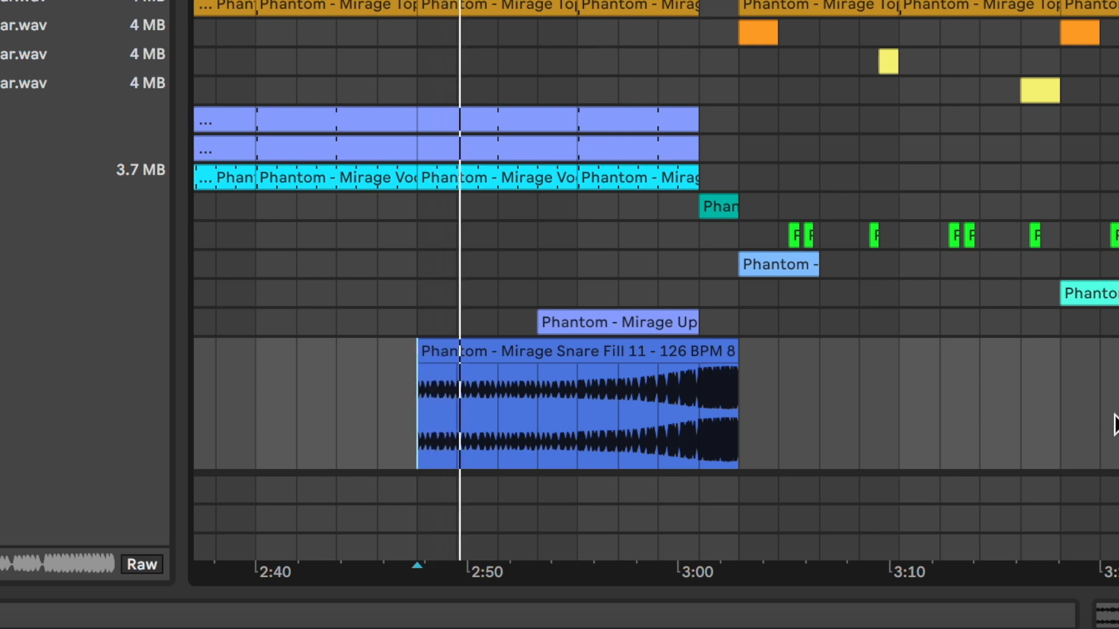
click(642, 416)
key(plus)
key(plus)
drag(854, 355, 759, 356)
scroll(760, 356, left, 4)
scroll(760, 356, down, 1)
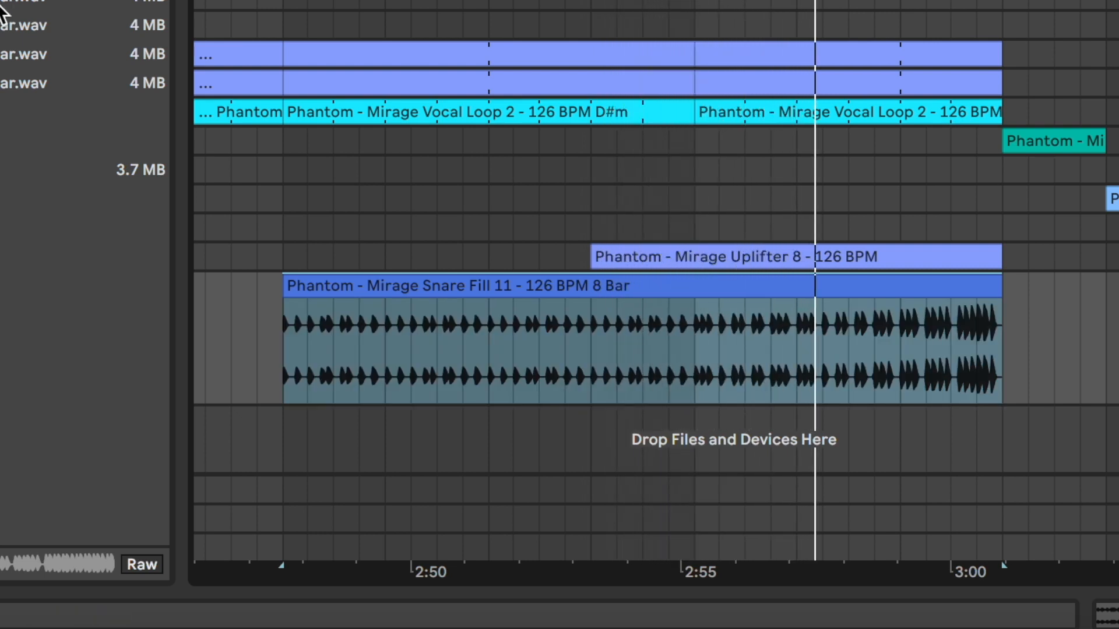
- Replace the fill at bar 89 with Phantom - Mirage Snare Fill 13 - 126 BPM 8 Bar and trim its end to bar 96
click(447, 438)
drag(445, 449, 699, 628)
drag(397, 484, 396, 484)
drag(793, 466, 746, 467)
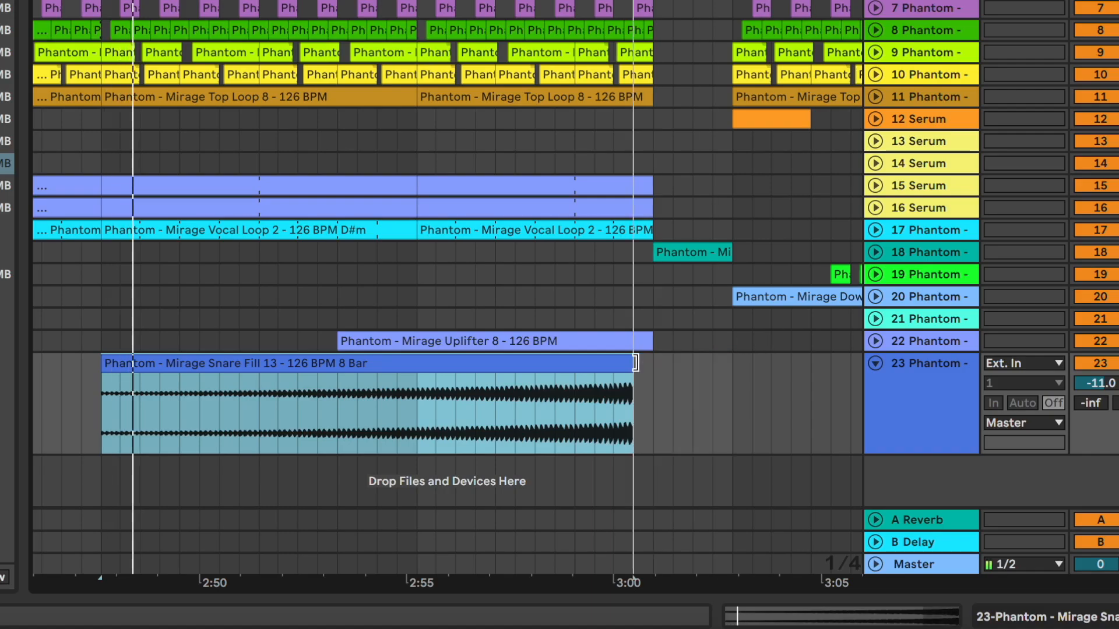
drag(1099, 383, 1099, 384)
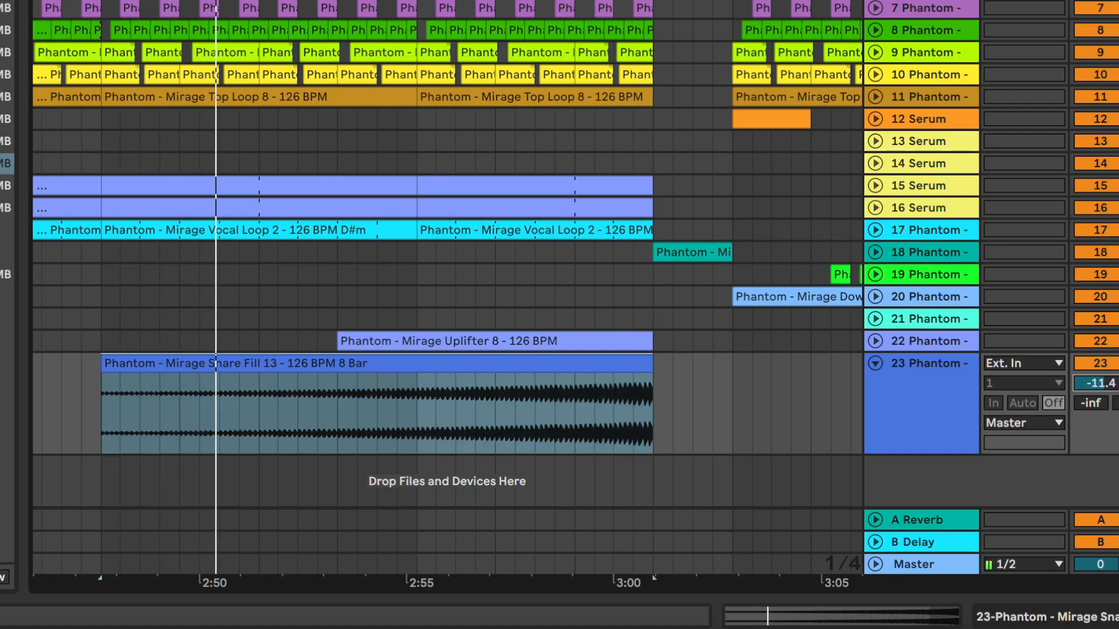
click(616, 481)
scroll(616, 482, down, 3)
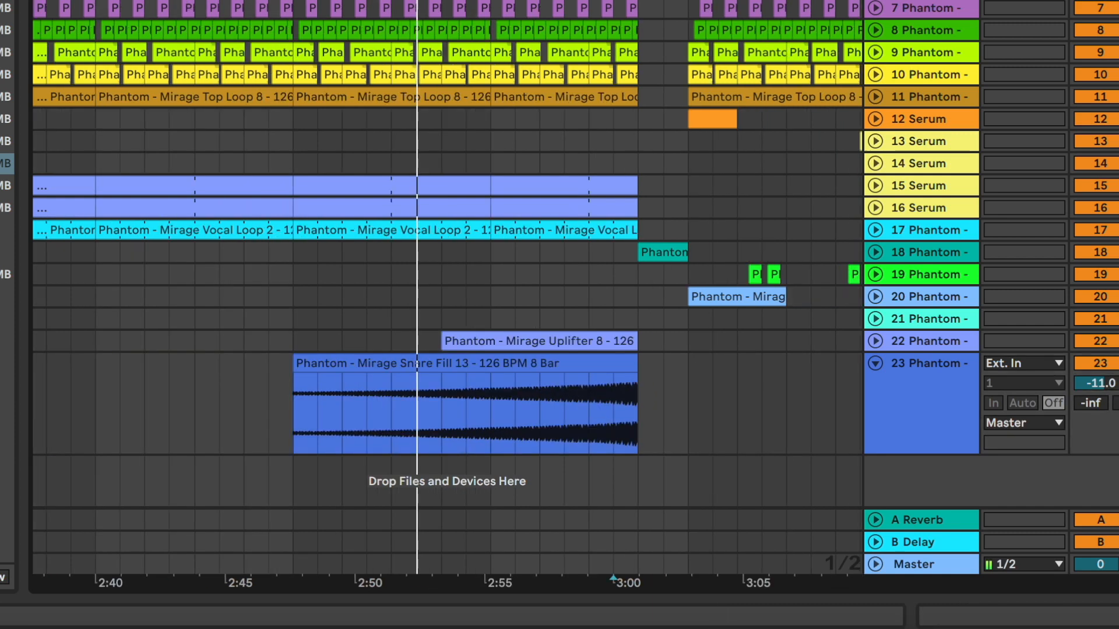
- Delete the kick on track 3 above the snare fill, from bar 89 to bar 96
scroll(616, 350, up, 2)
click(606, 1)
shift+click(428, 2)
key(Delete)
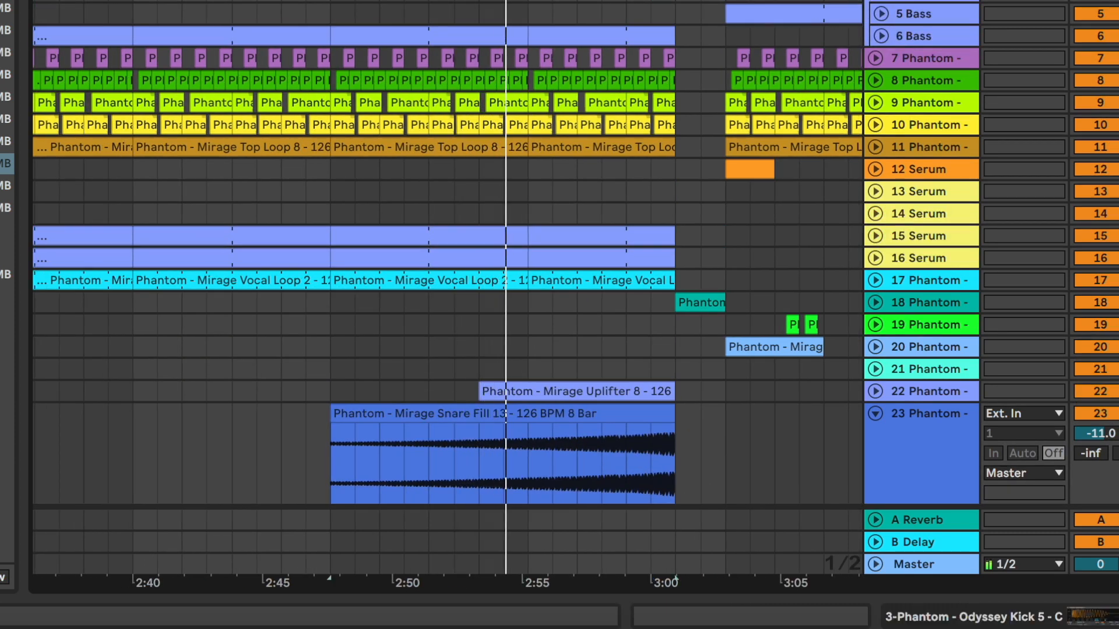
- Play the end of the build-up, set the snare fill track's volume to -12.4 dB and fold the track
click(552, 2)
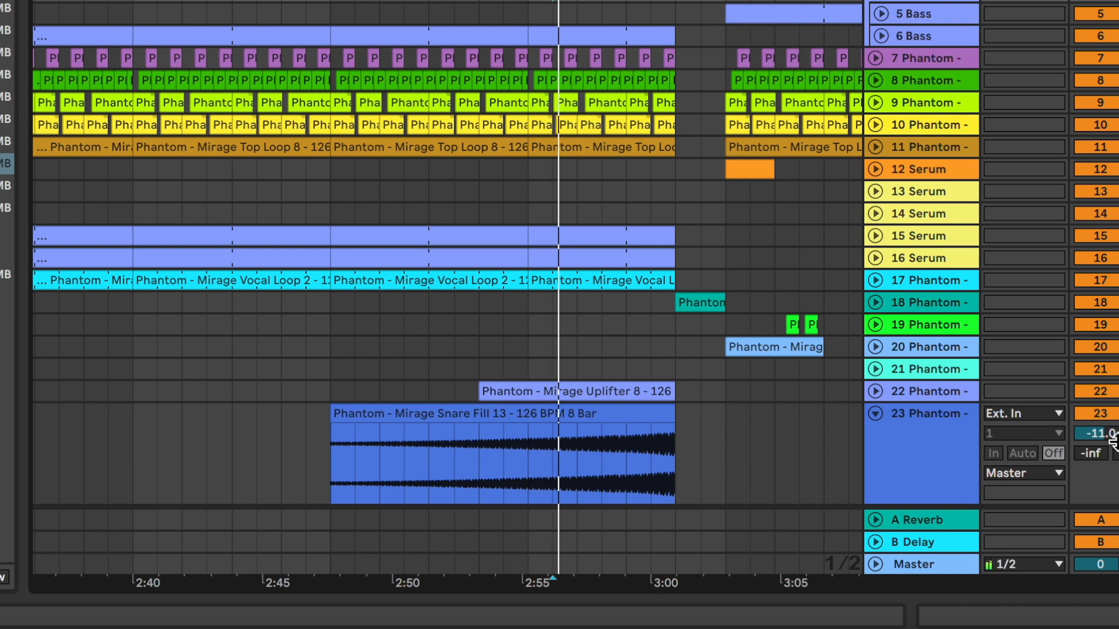
drag(1113, 438, 1113, 440)
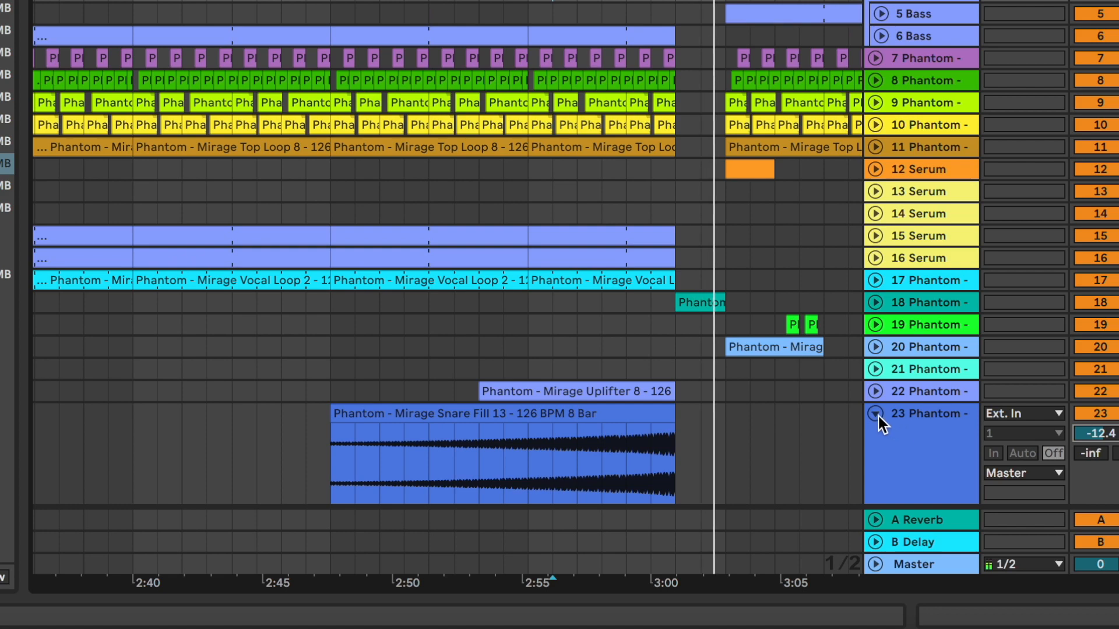
click(856, 403)
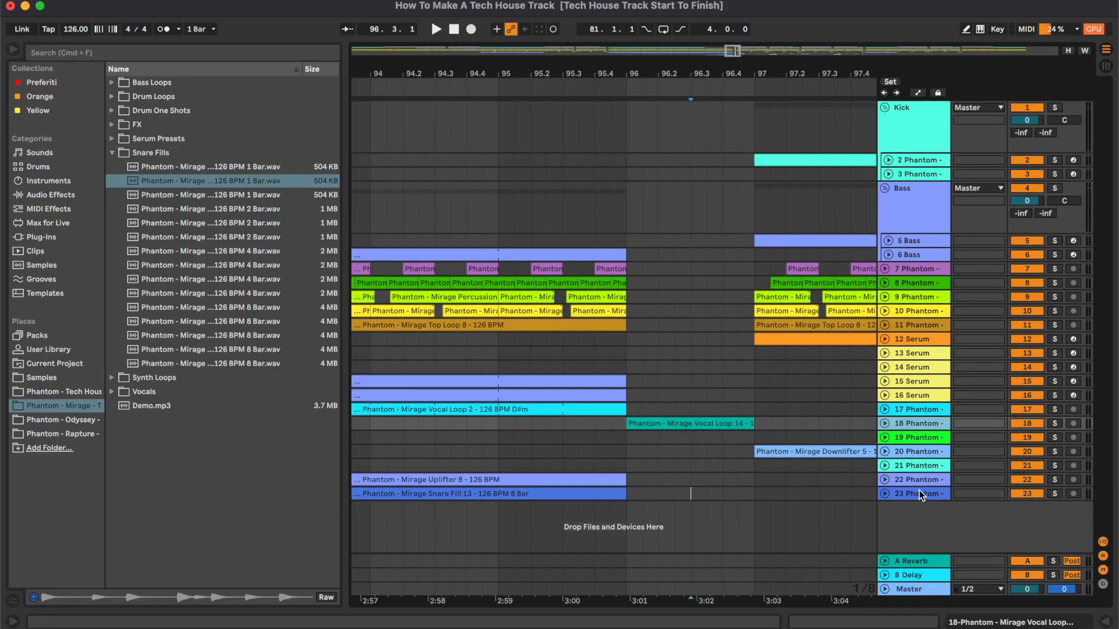
- Insert an audio track with the second 1-bar snare fill at bar 96 and trim the clip's start to 96.3.3
key(super+t)
drag(214, 180, 628, 496)
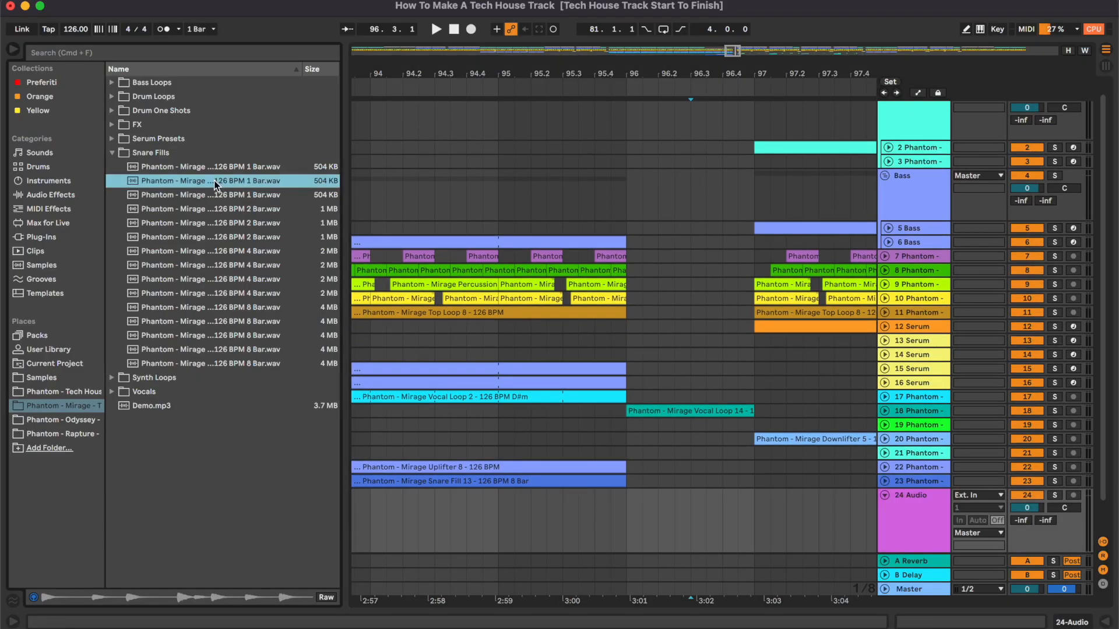
key(space)
drag(564, 470, 709, 470)
- Unfold track 18 to show the waveform of the Vocal Loop 14 clip at bar 96
click(963, 317)
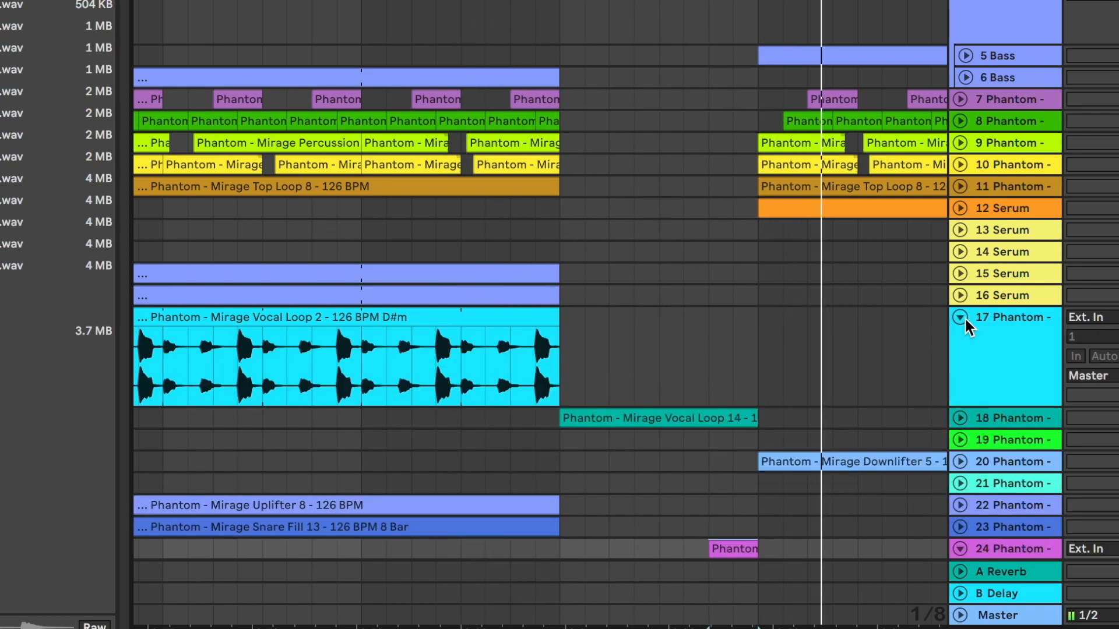
click(963, 313)
click(961, 338)
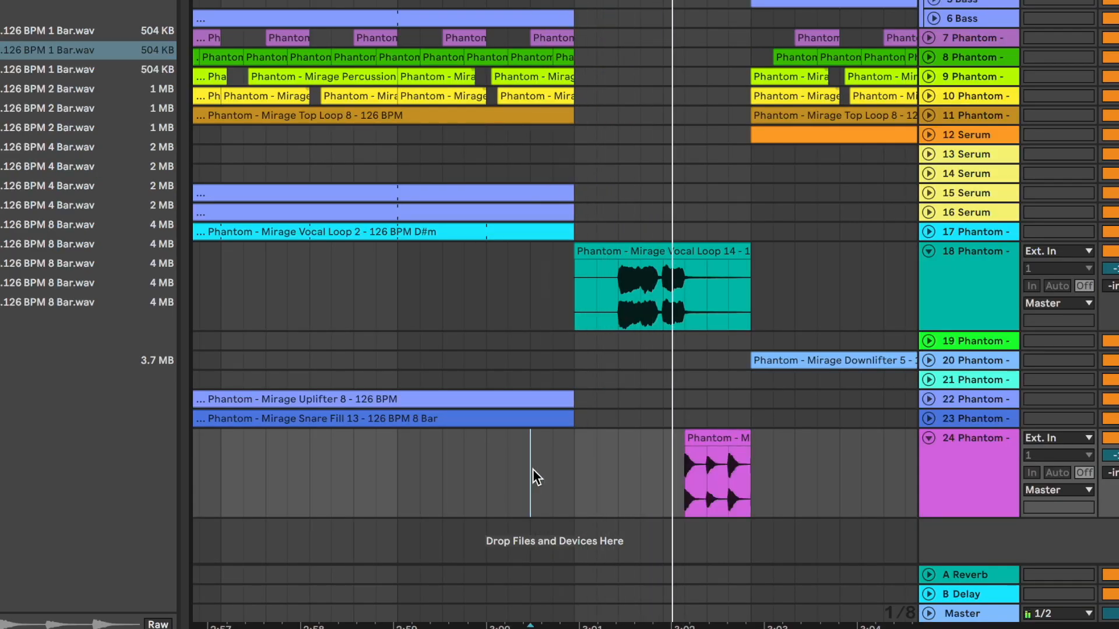
- Audition other snare fills, replace track 24's clip before bar 97 with Phantom - Mirage Snare Fill 4 - 126 BPM 2 Bar and play it
click(128, 68)
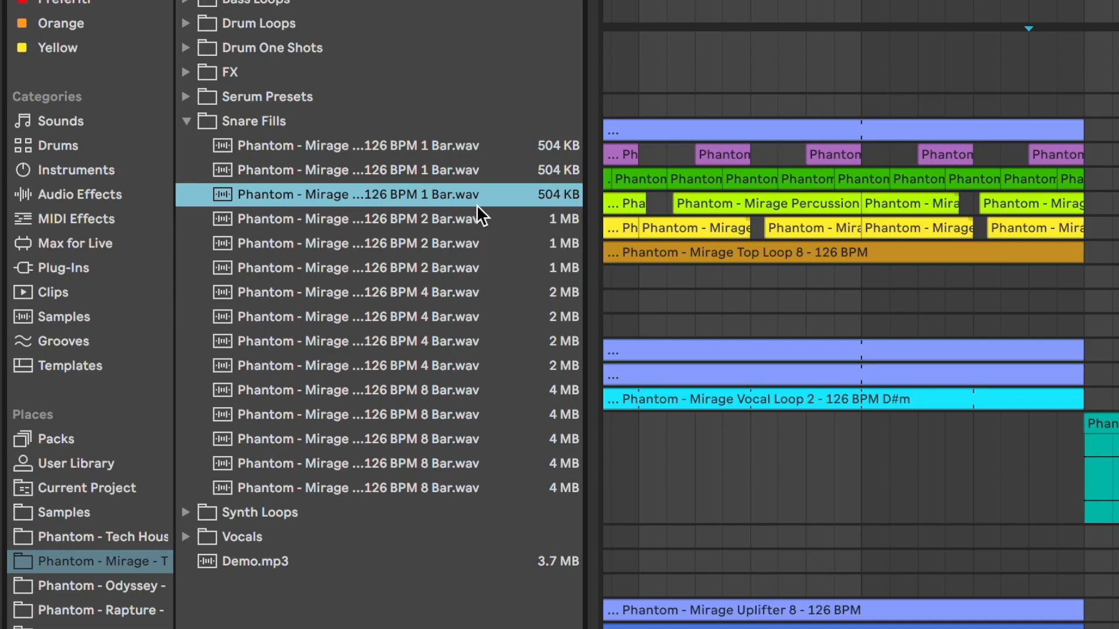
click(443, 151)
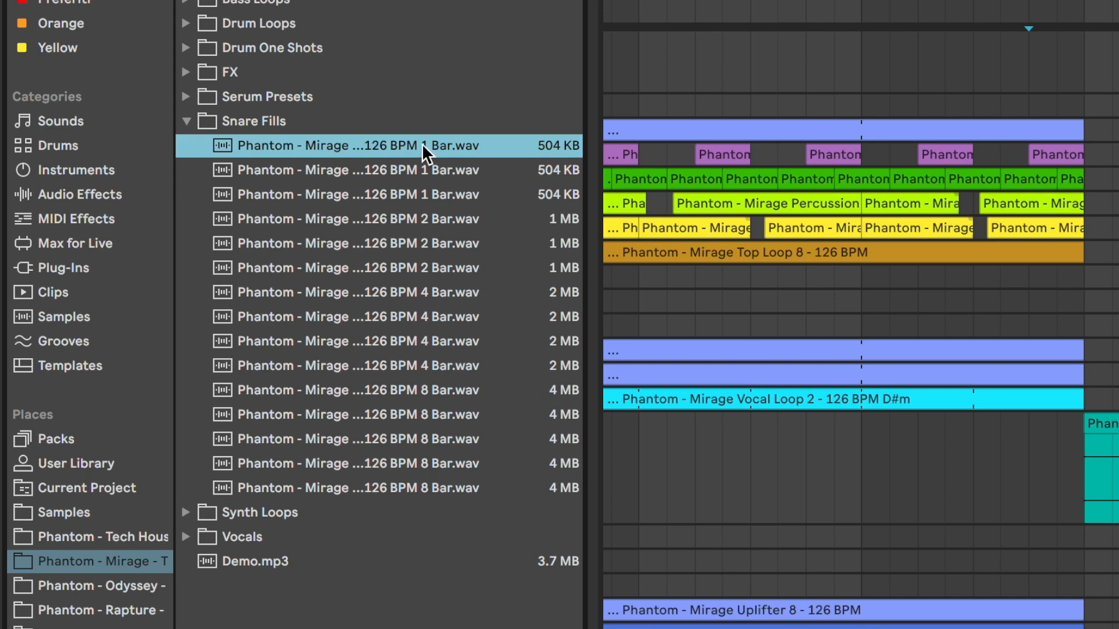
click(427, 224)
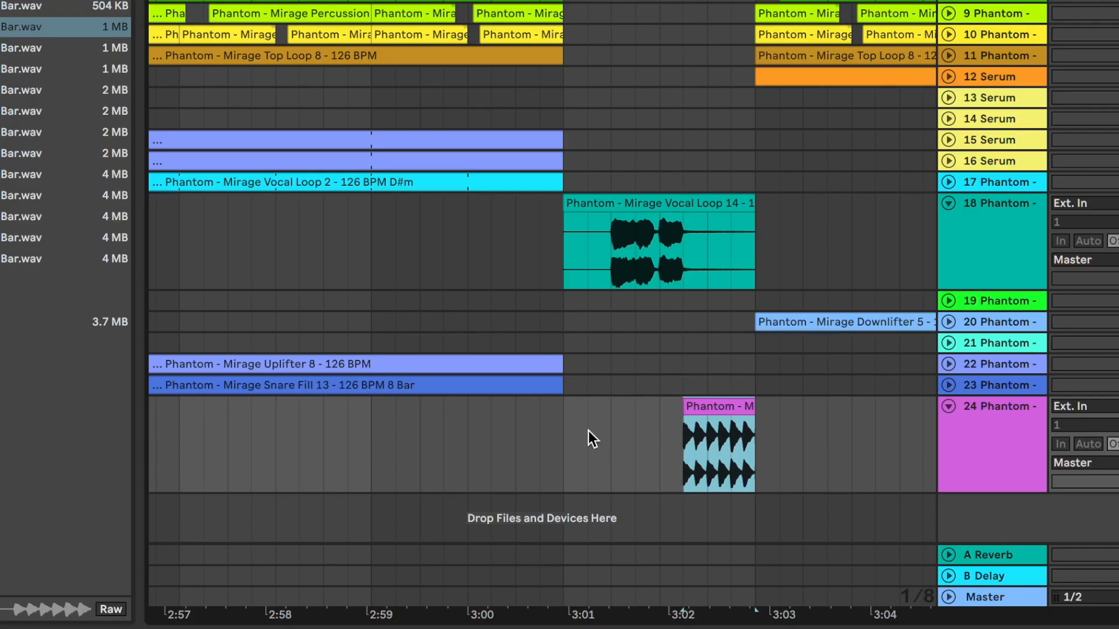
click(516, 437)
key(space)
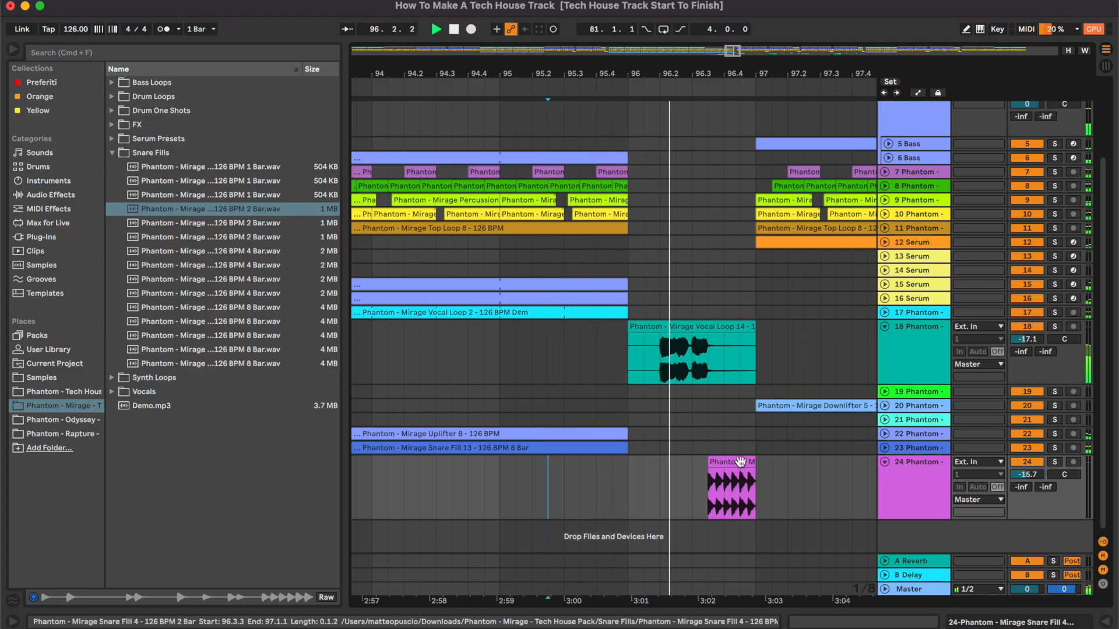
- Replace track 24's clip before bar 97 with the second 2-bar snare fill in the Snare Fills folder and play the transition
click(276, 227)
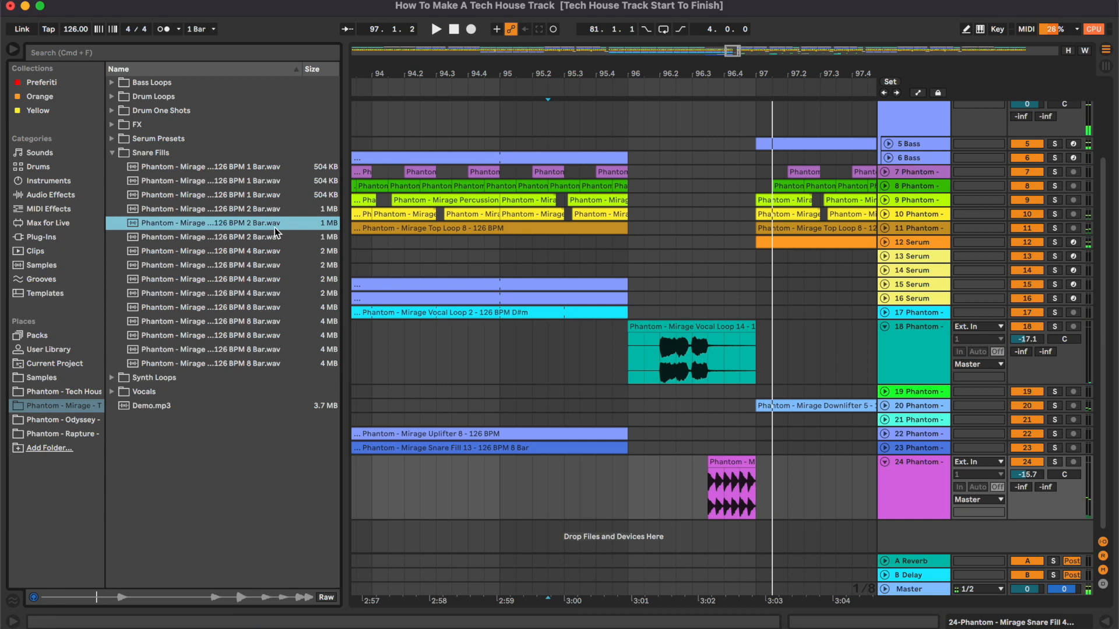
mouse_move(275, 227)
mouse_down()
mouse_move(587, 455)
mouse_move(519, 492)
mouse_move(500, 463)
mouse_move(707, 463)
mouse_up()
click(532, 476)
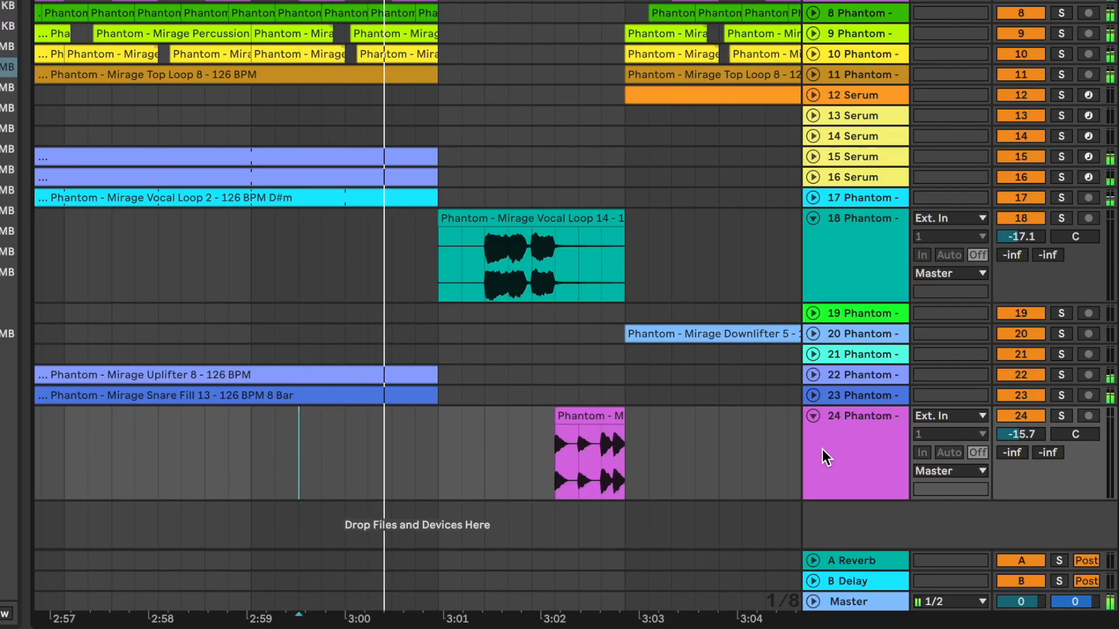
click(823, 450)
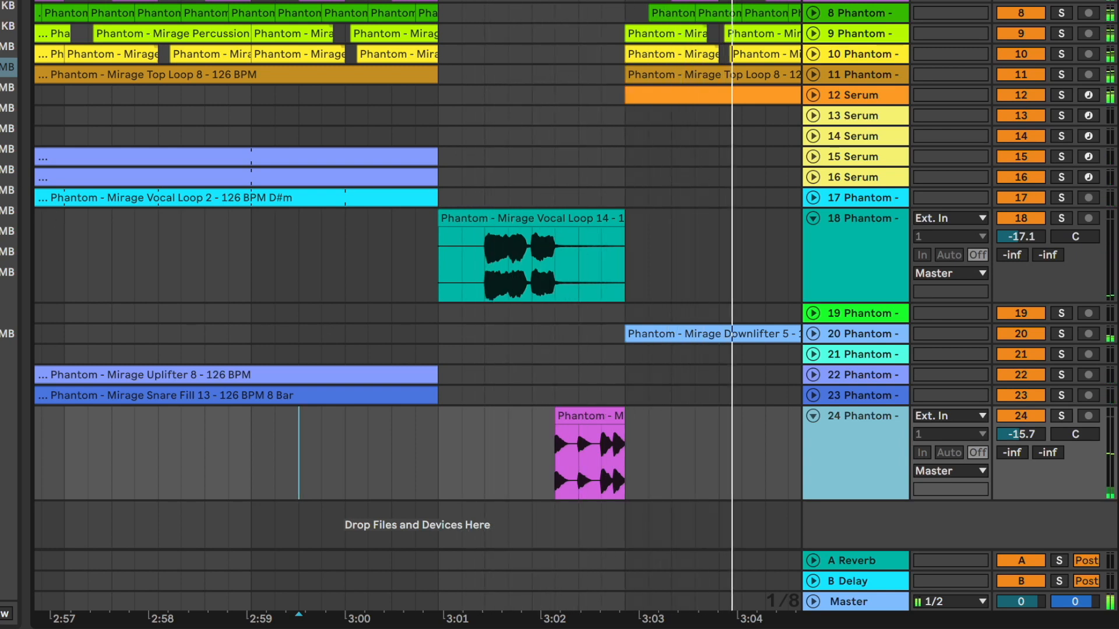
click(2, 6)
- Copy the bar 96 section of track 24 with the short snare fill to bar 112 and play the transition
click(461, 529)
scroll(461, 529, down, 5)
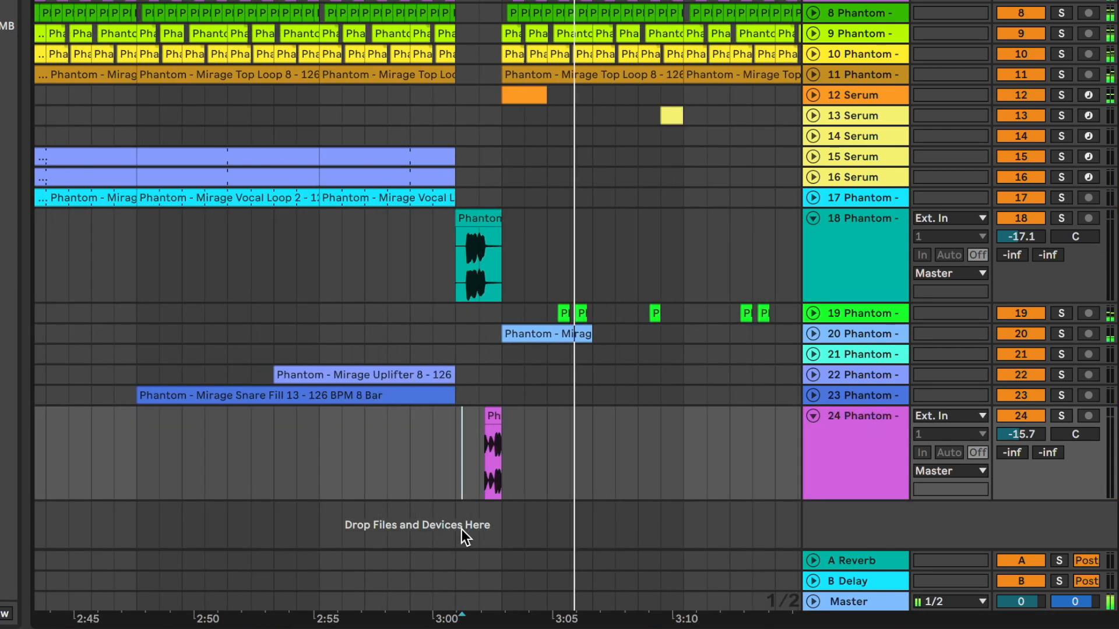
scroll(462, 529, left, 3)
drag(530, 439, 579, 440)
key(space)
scroll(579, 440, right, 3)
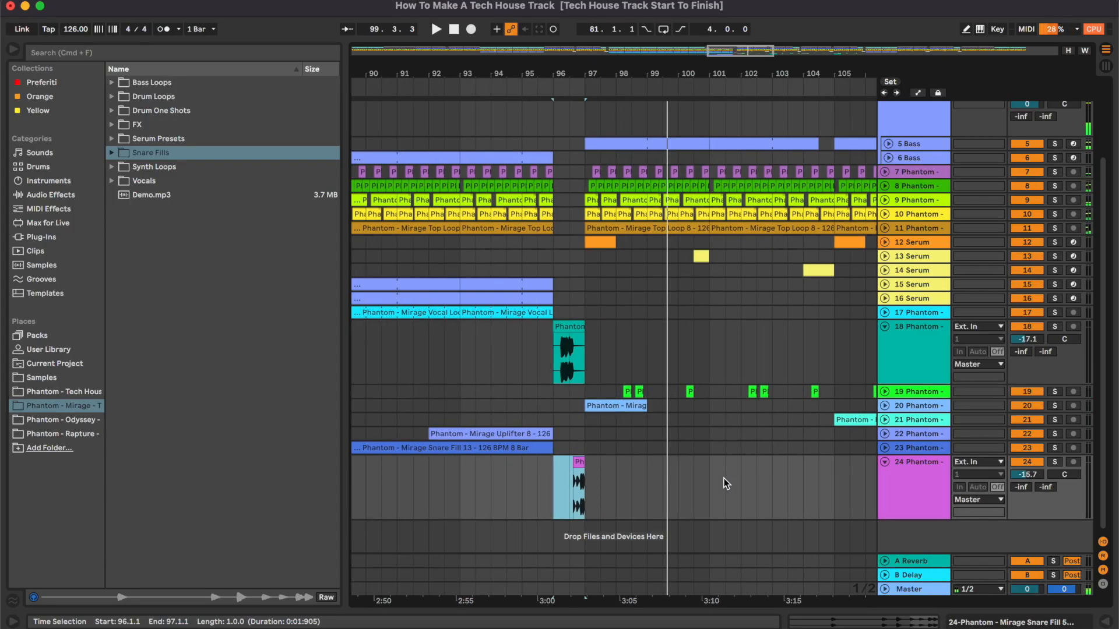
scroll(724, 478, down, 4)
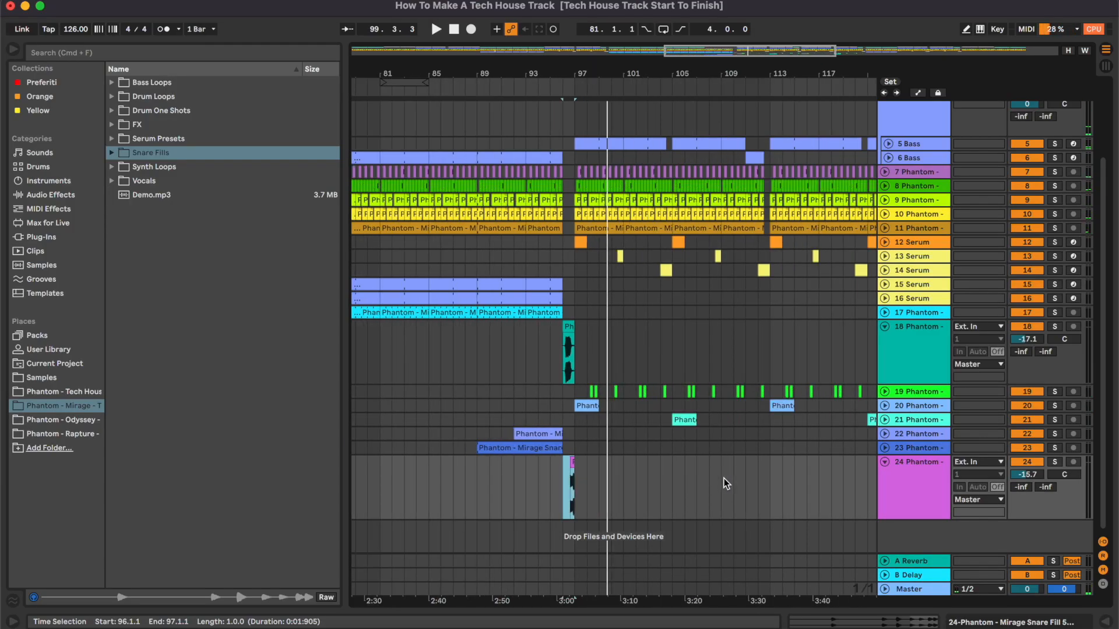
scroll(724, 479, right, 3)
click(724, 469)
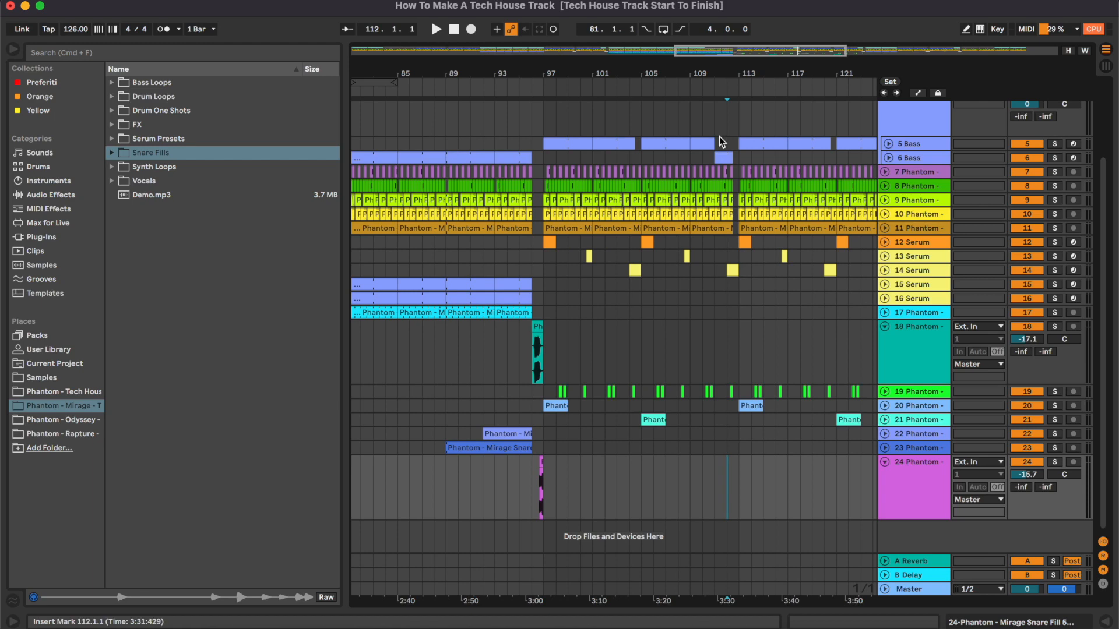
click(722, 84)
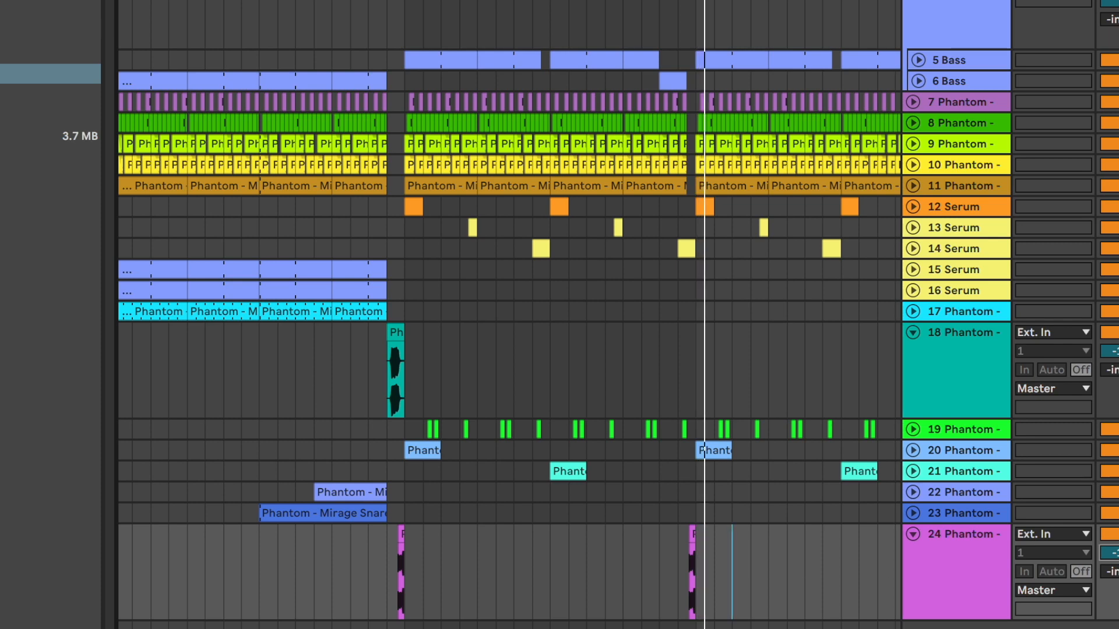
- Fold track 24 and duplicate its snare fill section so that another fill sits just before bar 129
click(967, 554)
click(774, 565)
key(u)
scroll(774, 565, down, 5)
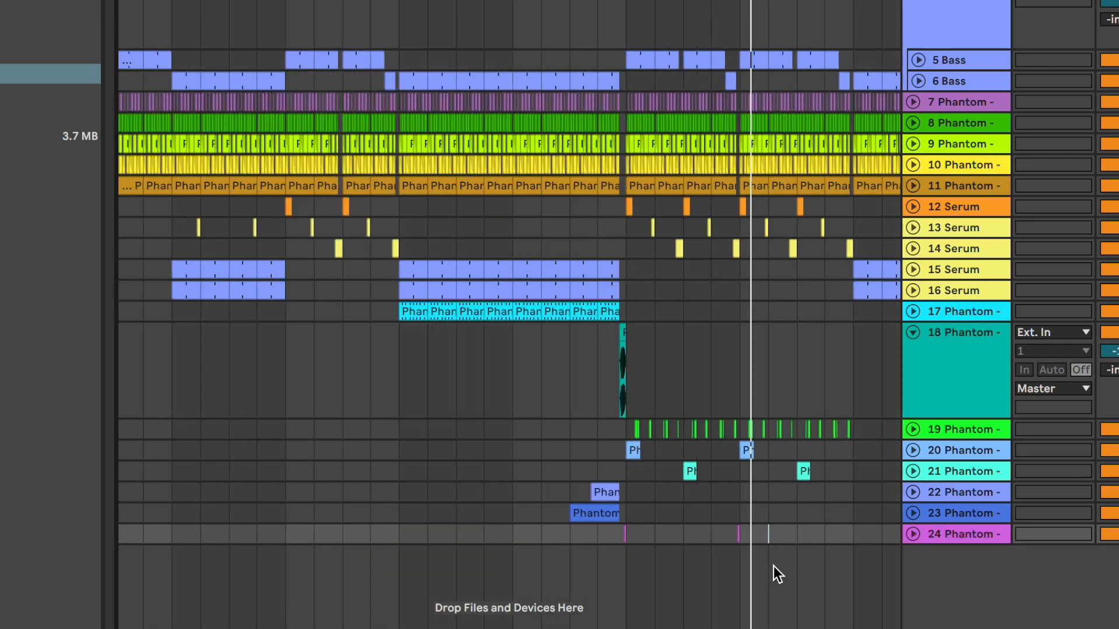
scroll(774, 565, right, 3)
drag(557, 543, 666, 541)
key(super+d)
click(704, 595)
scroll(703, 588, left, 1)
- Fold track 18, which holds the Vocal Loop 14 clip
click(539, 397)
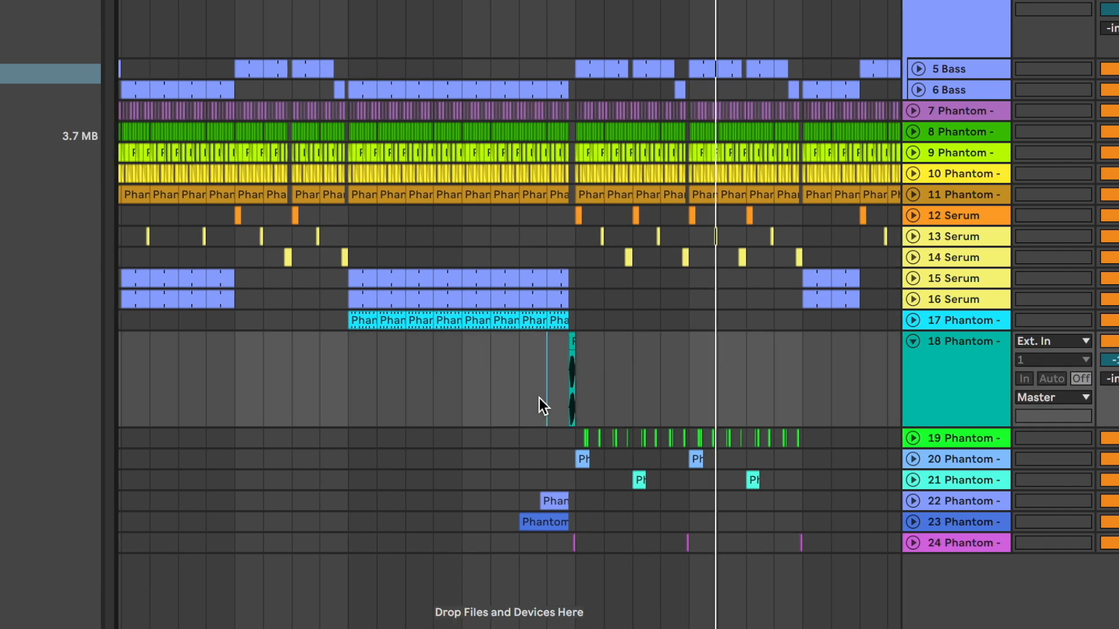
key(plus)
key(plus)
key(plus)
click(949, 394)
key(u)
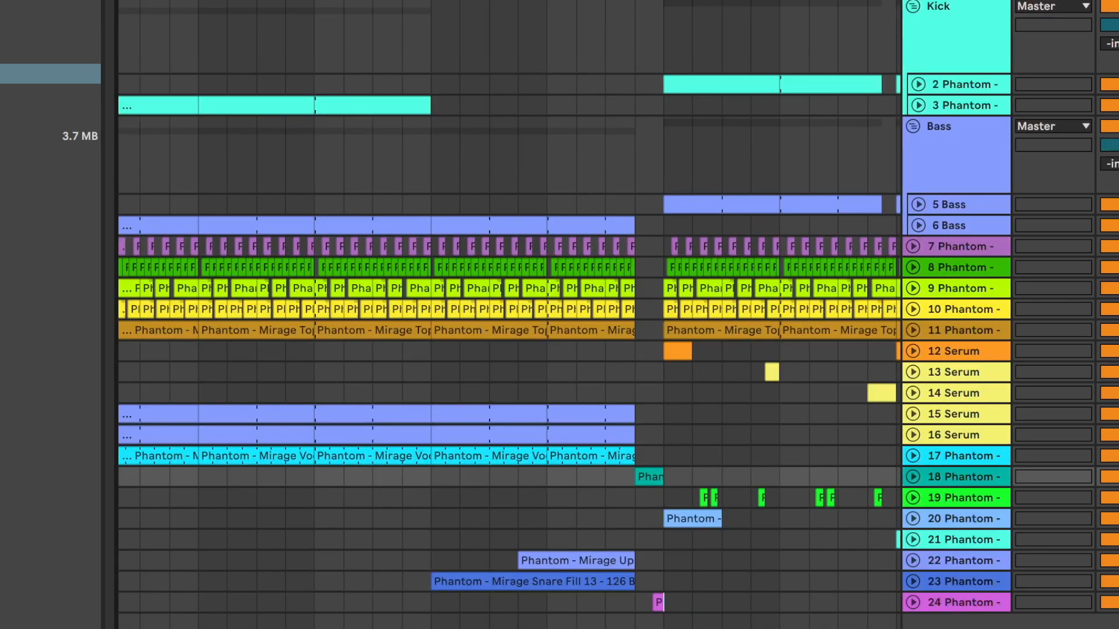
click(662, 601)
scroll(662, 602, left, 1)
key(minus)
key(minus)
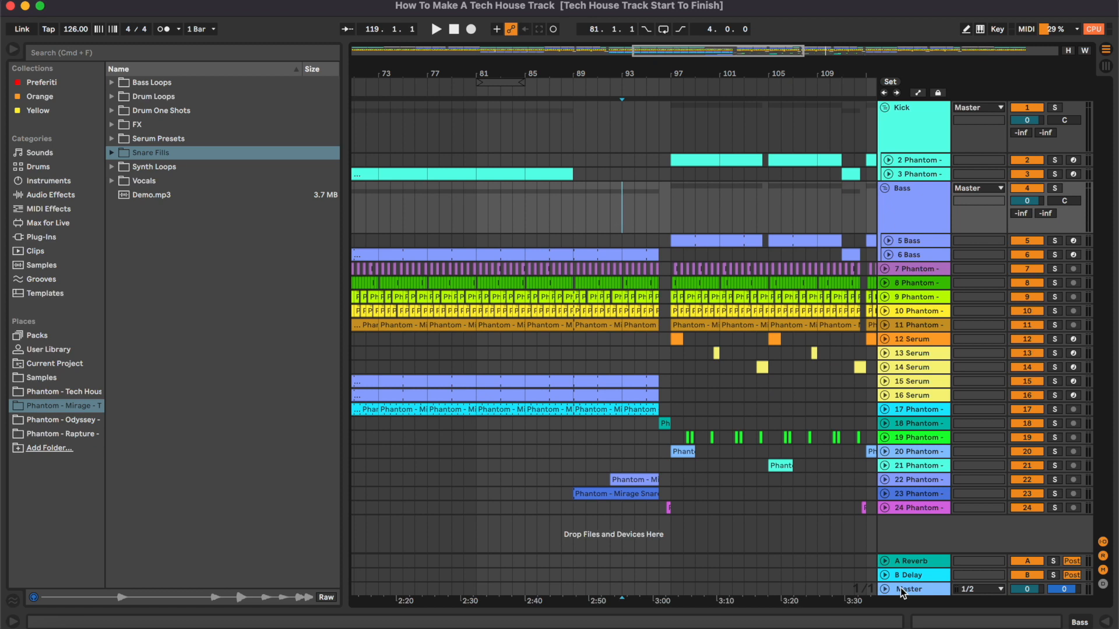
- Search all browser results for "endless" and add Endless Smile v.1.adg before Pro-L 2 on the Master track
double_click(900, 587)
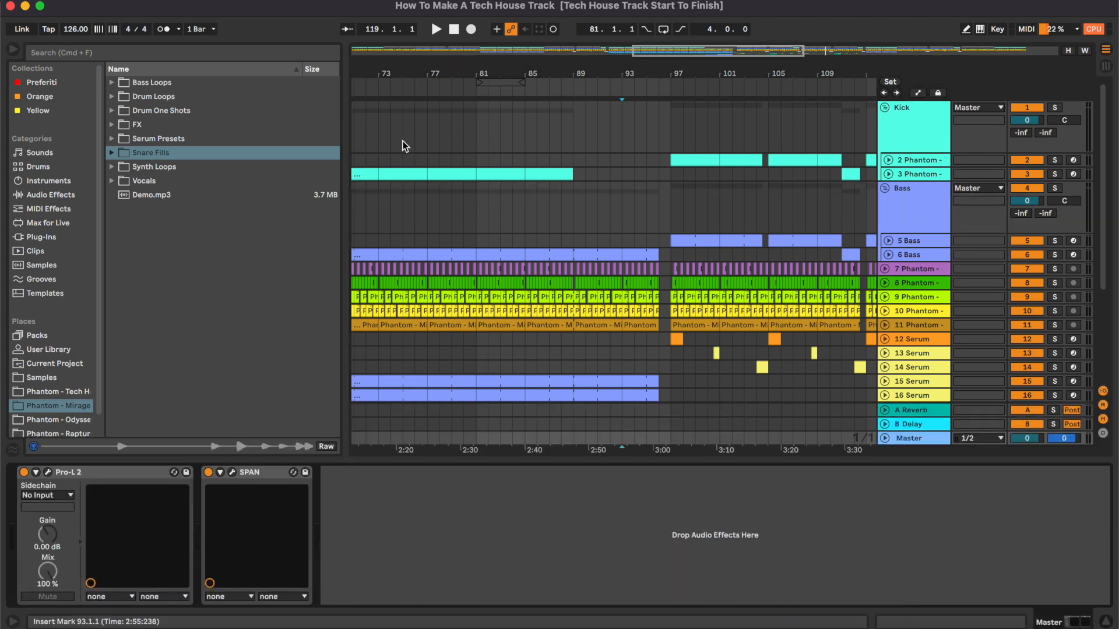
click(168, 51)
text(endless)
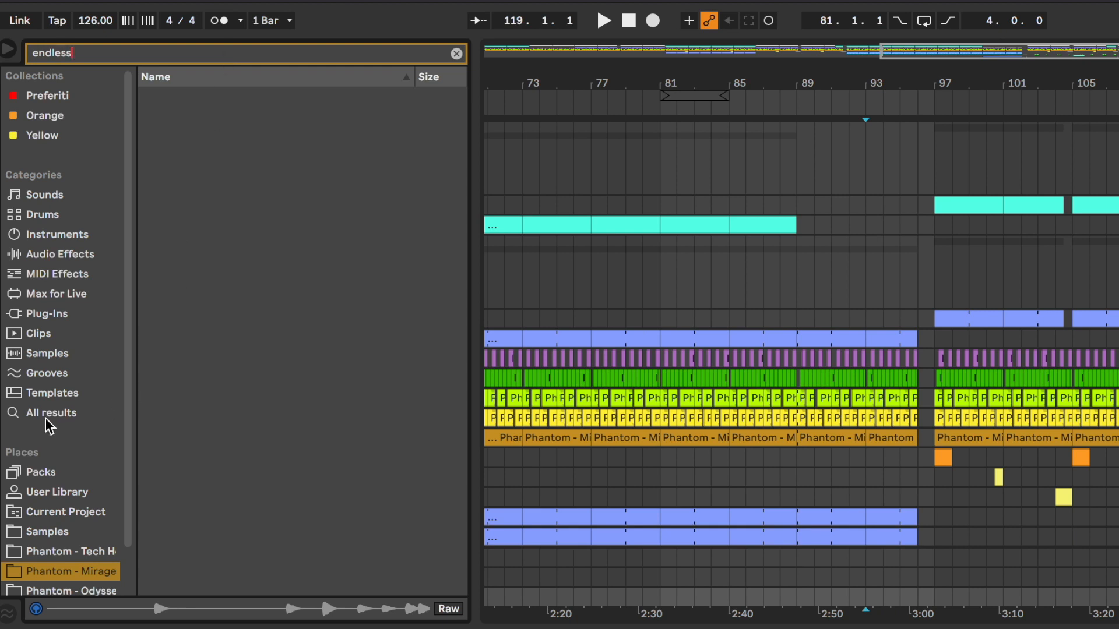
click(46, 417)
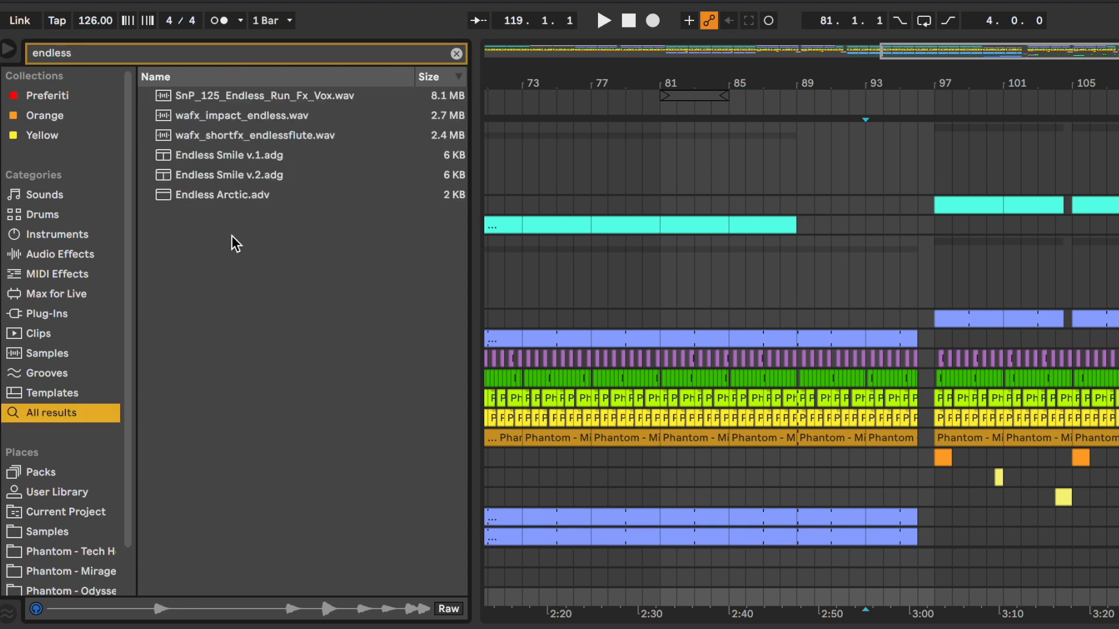
drag(202, 156, 130, 411)
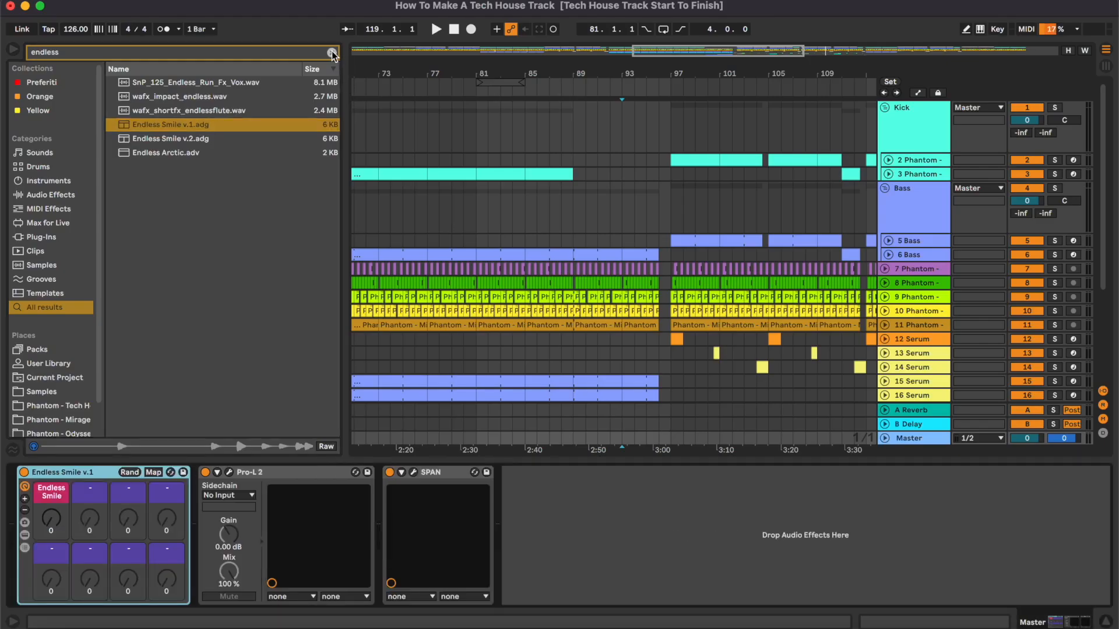
click(456, 53)
- Show automation lanes, select the Endless Smile macro for Master automation and reveal the devices inside its rack
scroll(702, 339, down, 5)
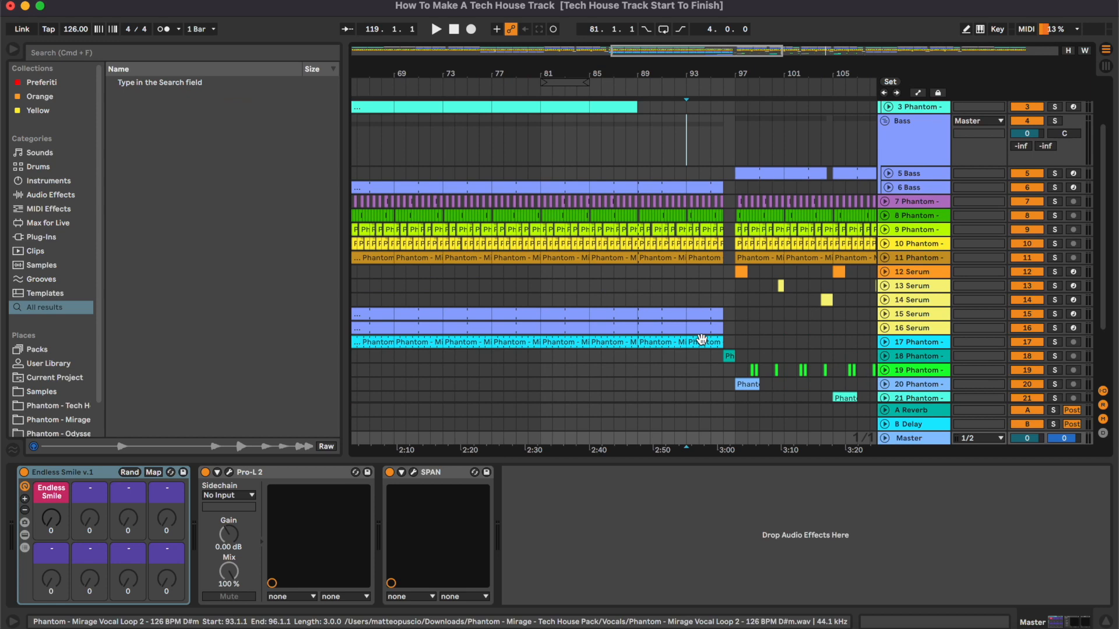
key(a)
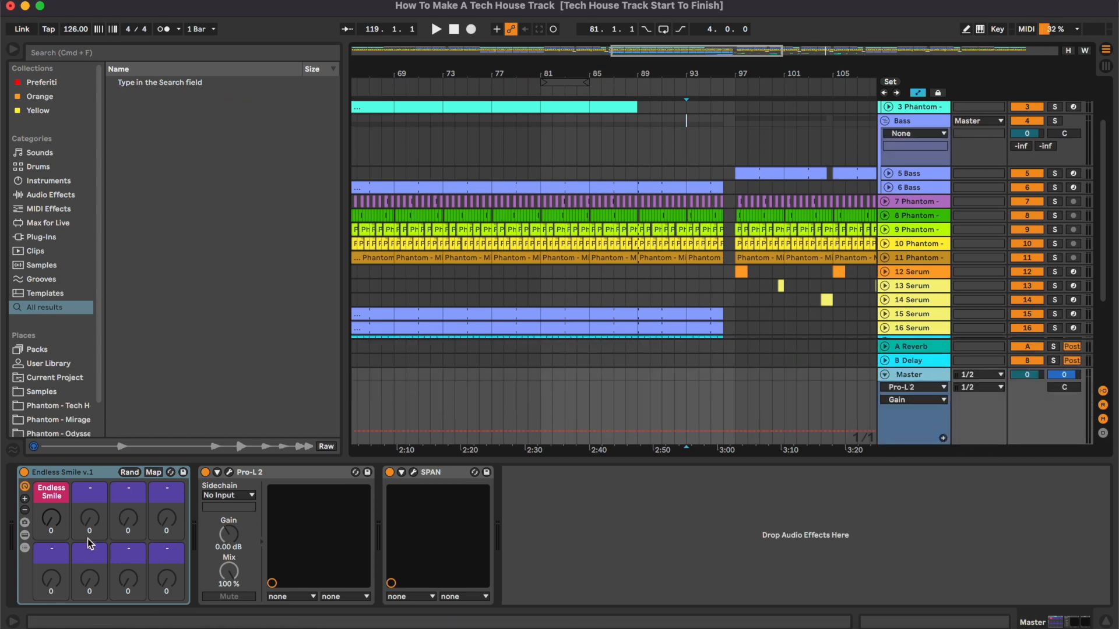
click(51, 518)
click(25, 535)
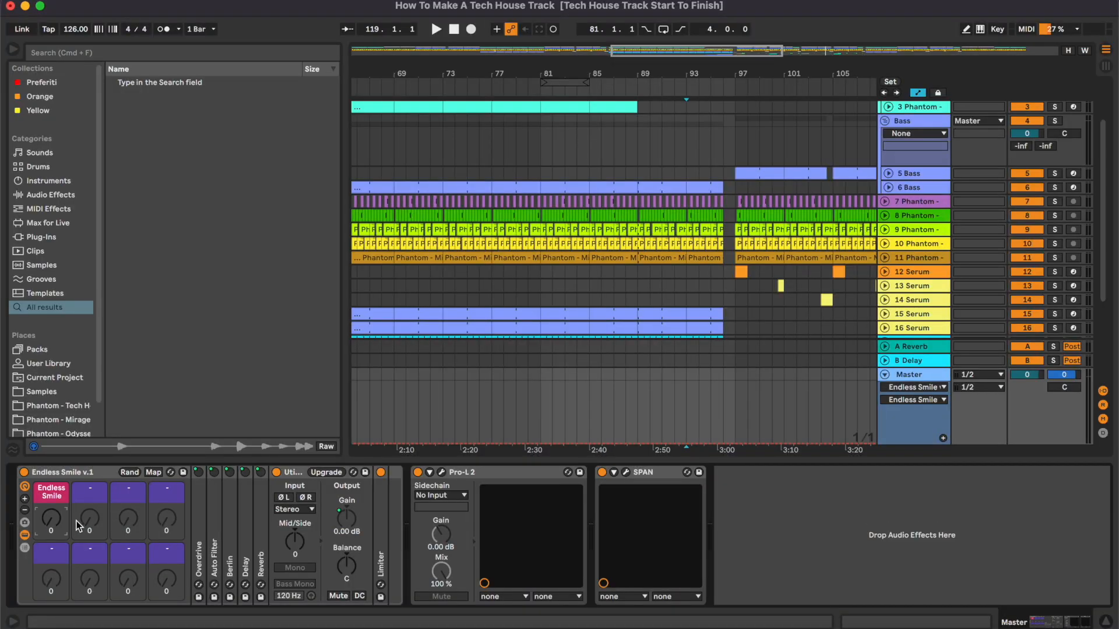
- Draw Endless Smile automation on the Master that rises gradually from bar 81 to a peak at bar 96 and falls to 0 at bar 97
click(540, 444)
click(723, 444)
drag(723, 443, 723, 416)
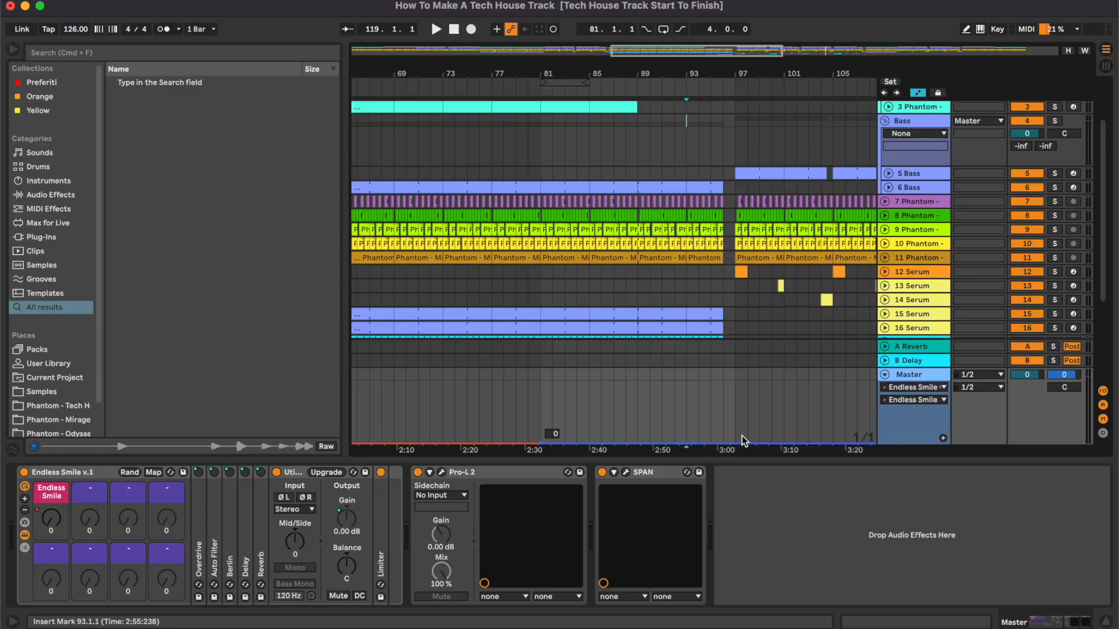
drag(711, 480, 709, 522)
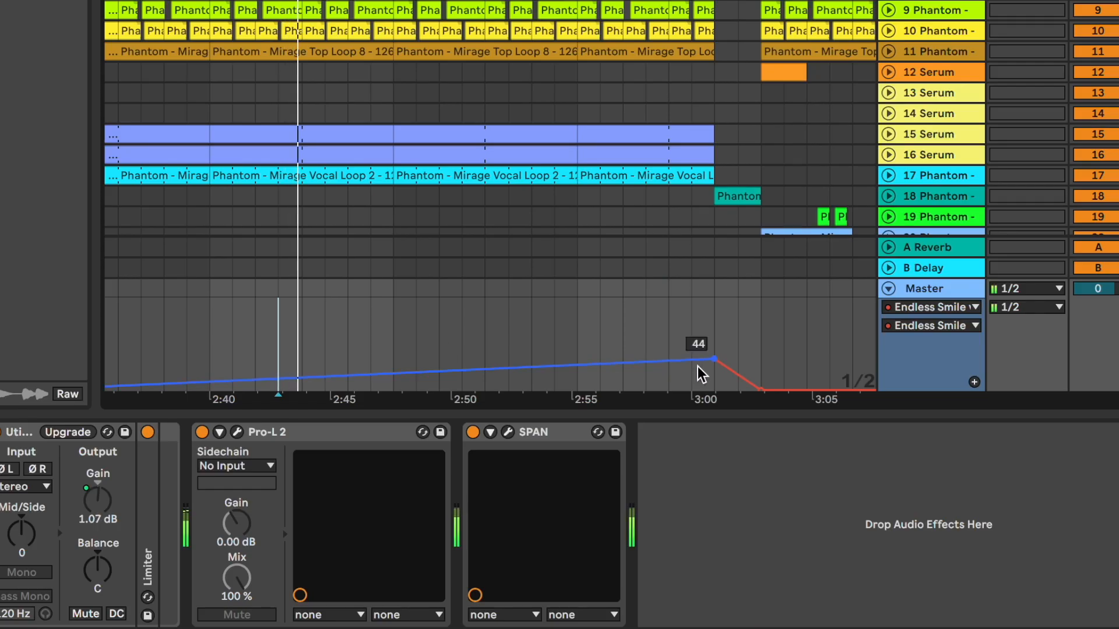
drag(718, 360, 715, 354)
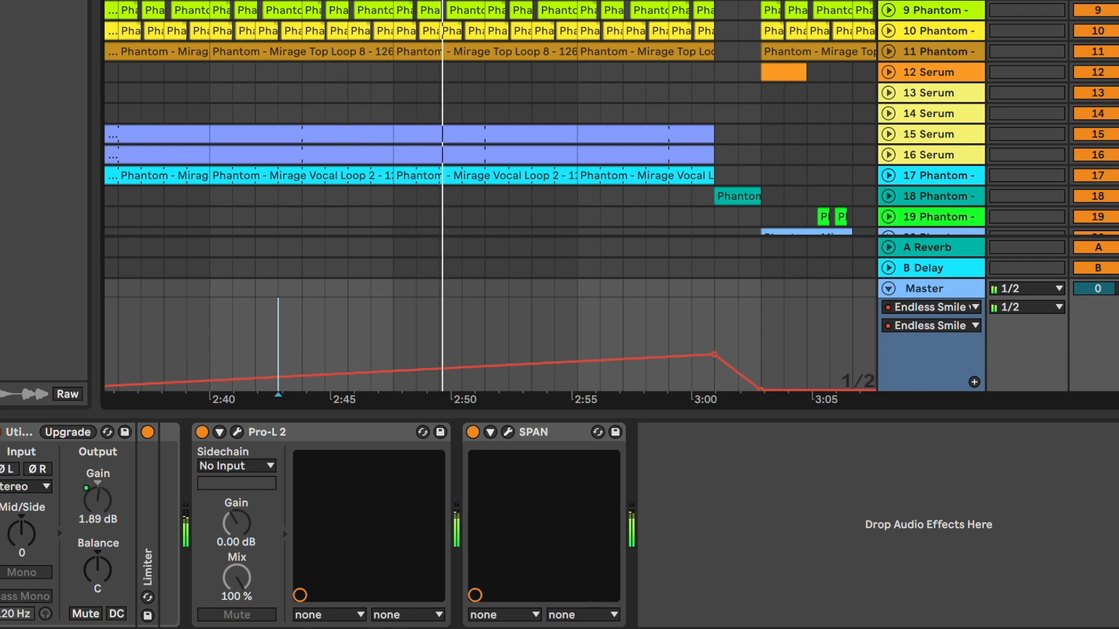
- Hide the device view and automation lanes and fold the Master track while the build-up plays
key(super+alt+l)
key(a)
key(a)
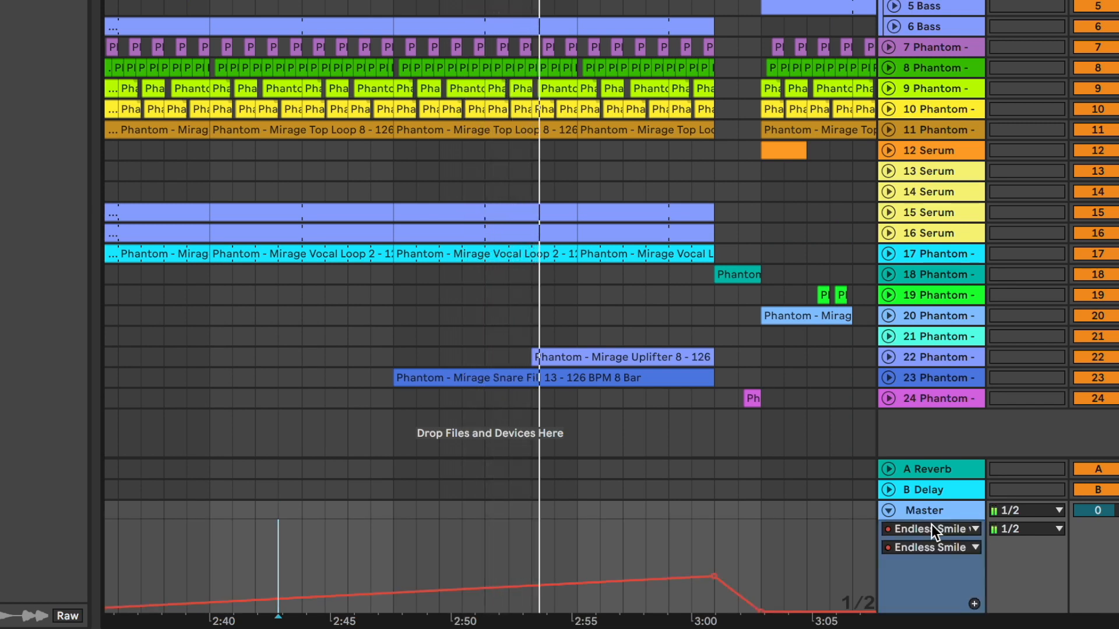
key(a)
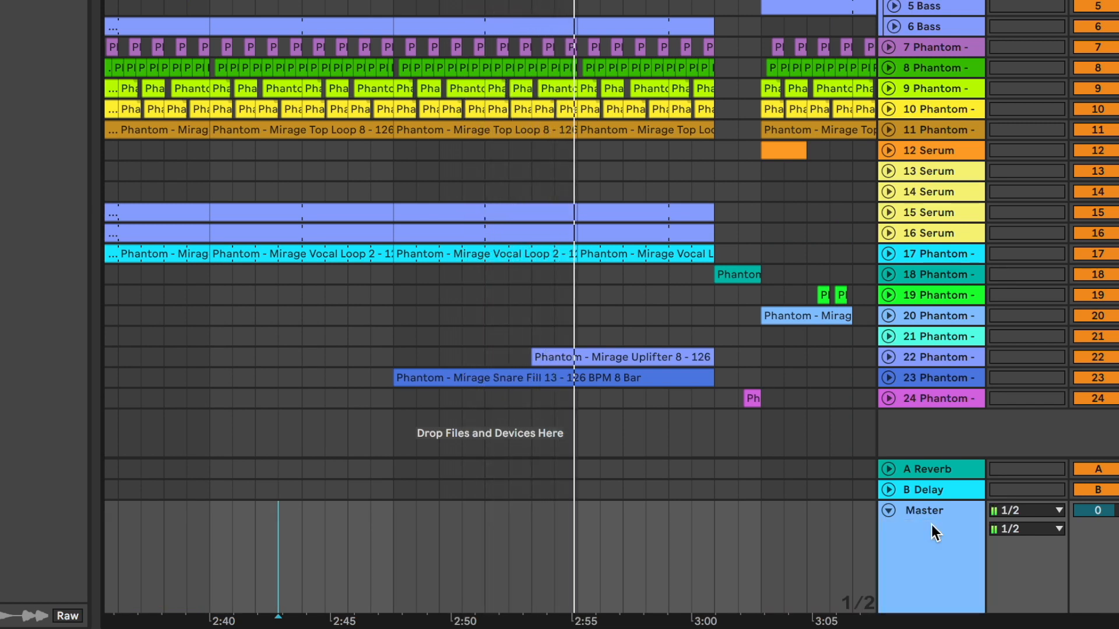
click(893, 505)
click(889, 462)
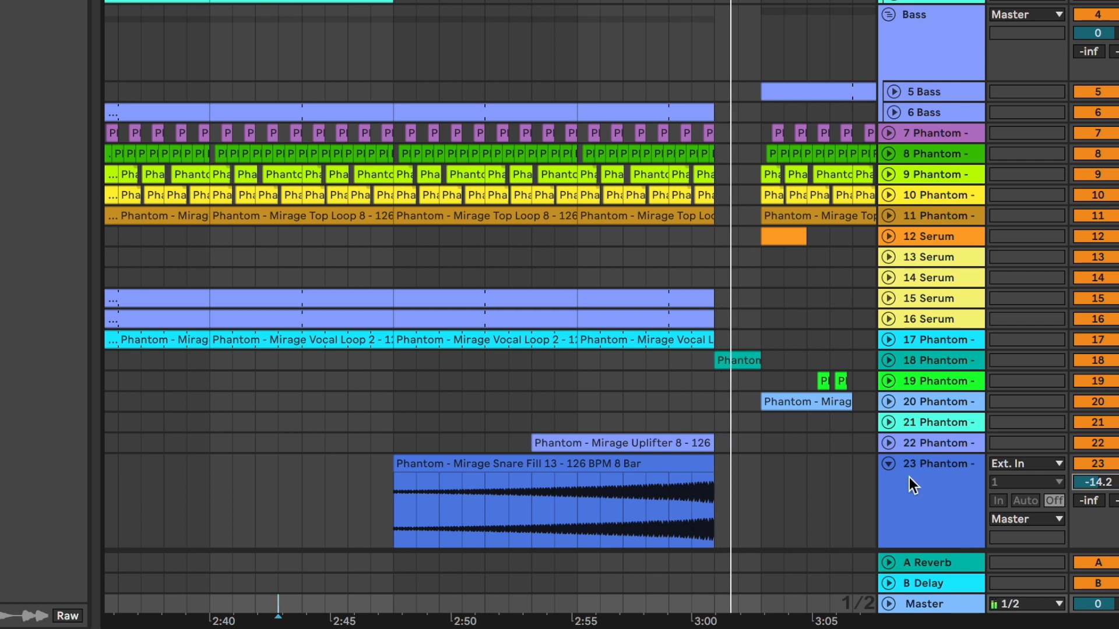
click(889, 464)
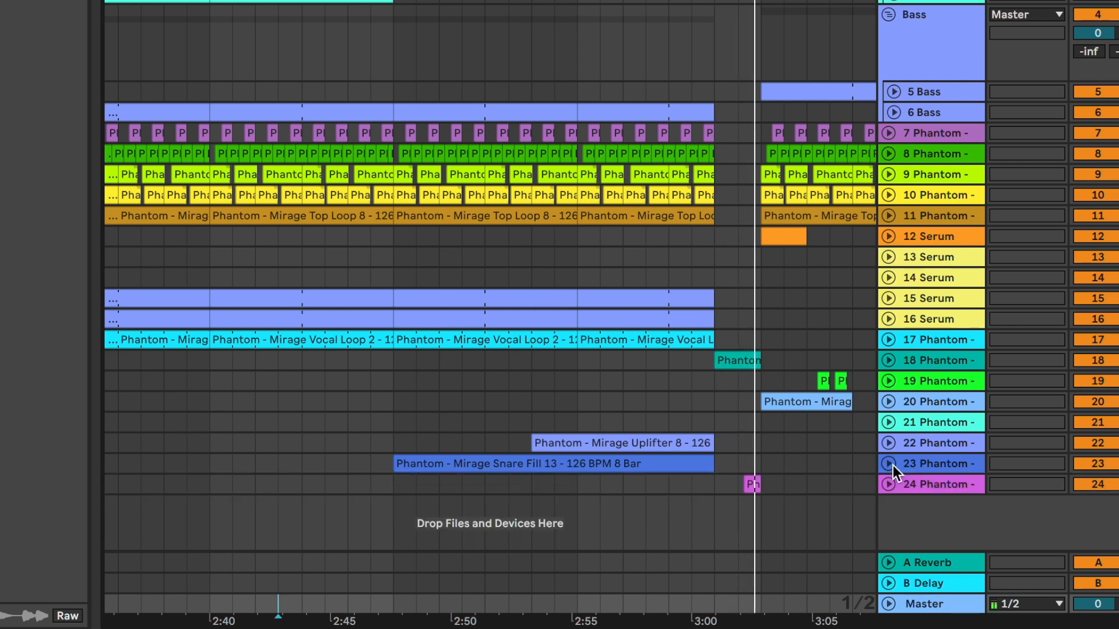
click(888, 603)
drag(714, 576, 711, 609)
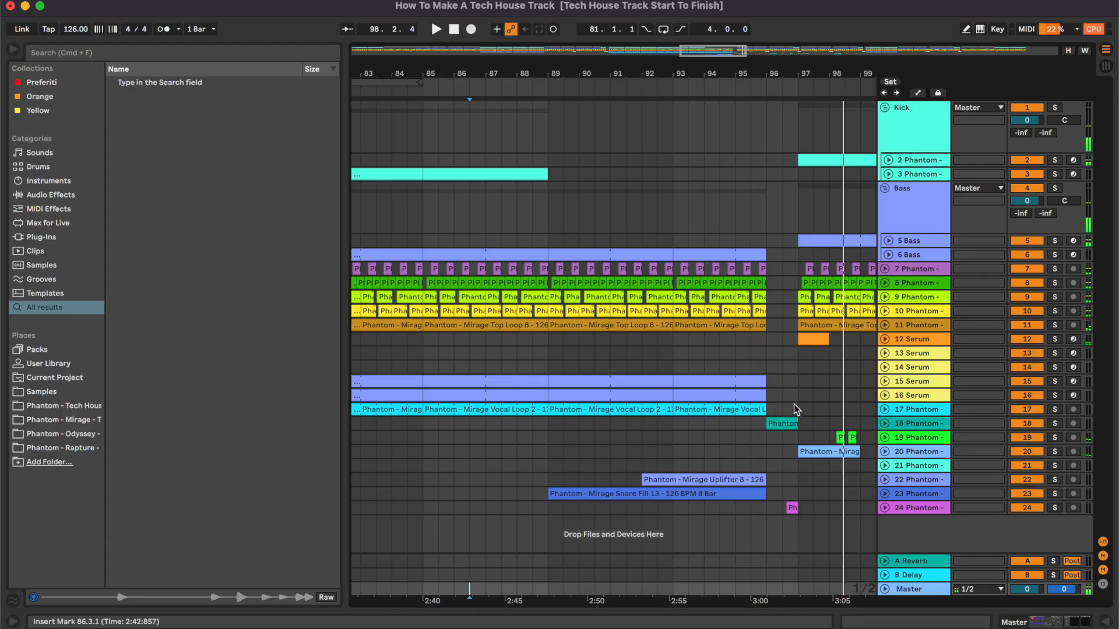
- Unfold track 15 Serum, show its devices and open the Serum plug-in window below the track's clips
click(793, 404)
key(minus)
key(minus)
click(887, 381)
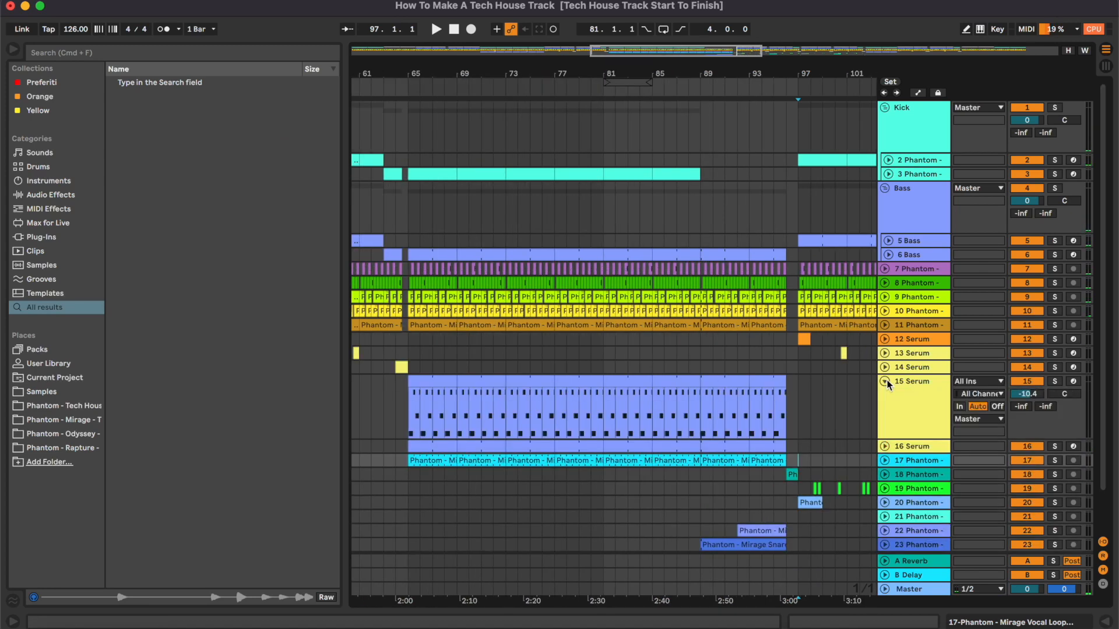
double_click(925, 385)
scroll(661, 242, down, 5)
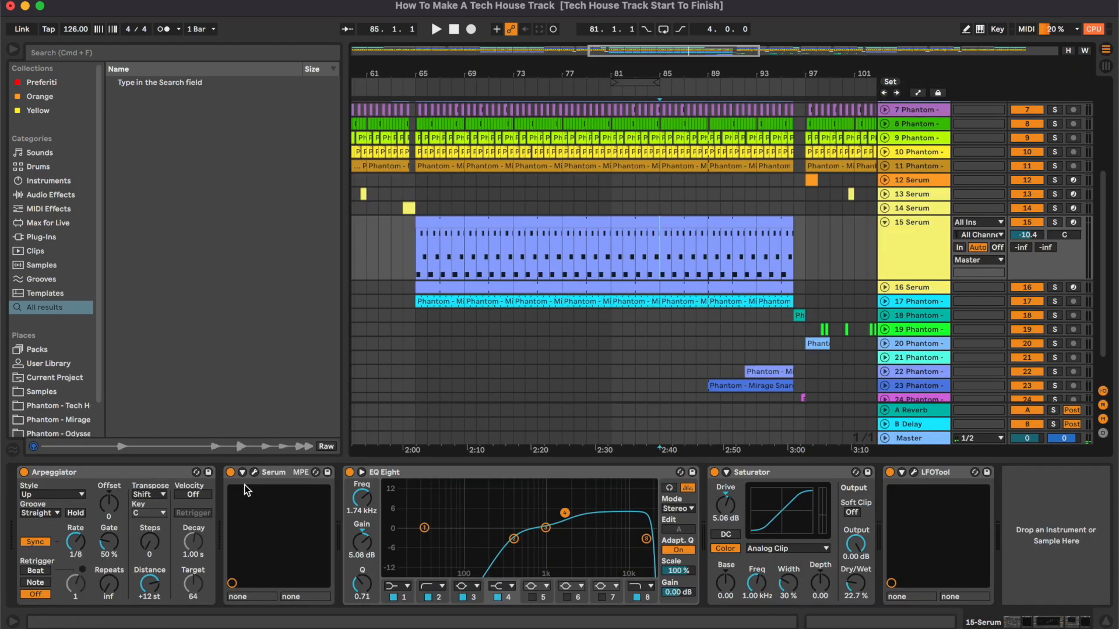
click(255, 473)
drag(768, 93, 721, 313)
- Automate Serum's Fil Cutoff on track 15 to rise from bar 89 to bar 96 and drop back at bar 97
click(908, 226)
key(a)
click(779, 532)
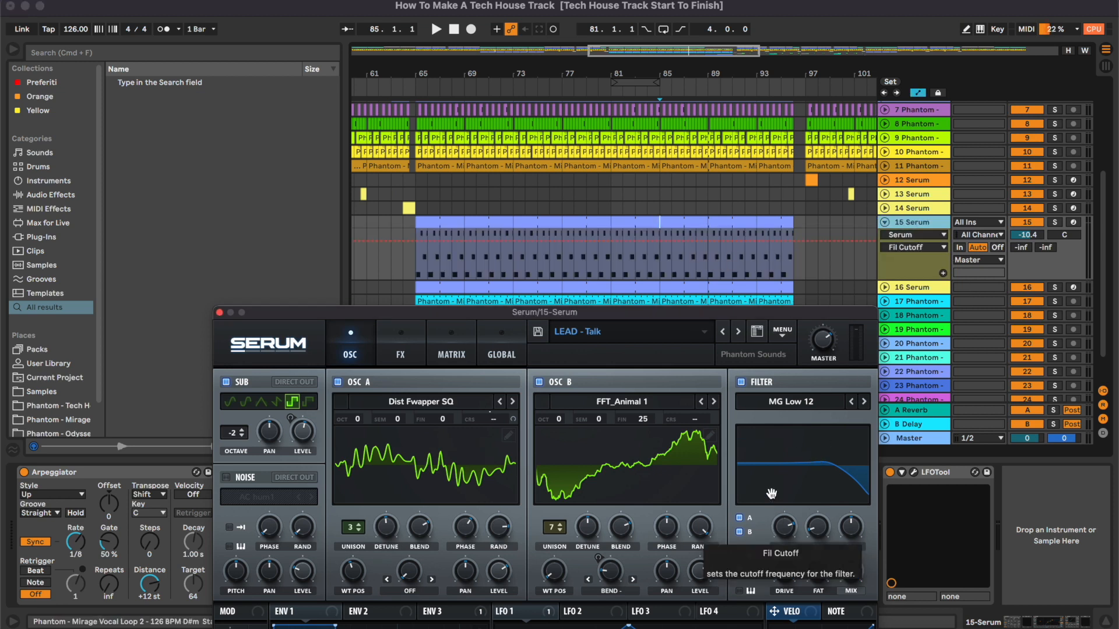
click(803, 240)
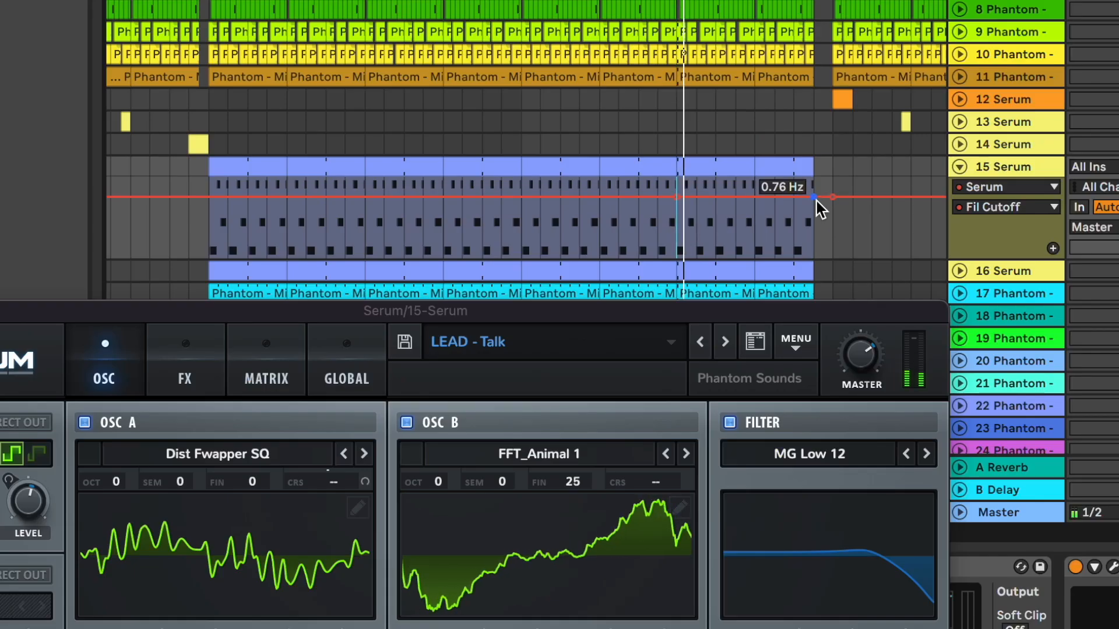
drag(795, 239, 794, 231)
- Keep Fil Cutoff in a separate lane and automate Env1 Rel on track 15 from bar 89 up to 0.59 ms at bar 96, returning at bar 97
drag(819, 314, 692, 39)
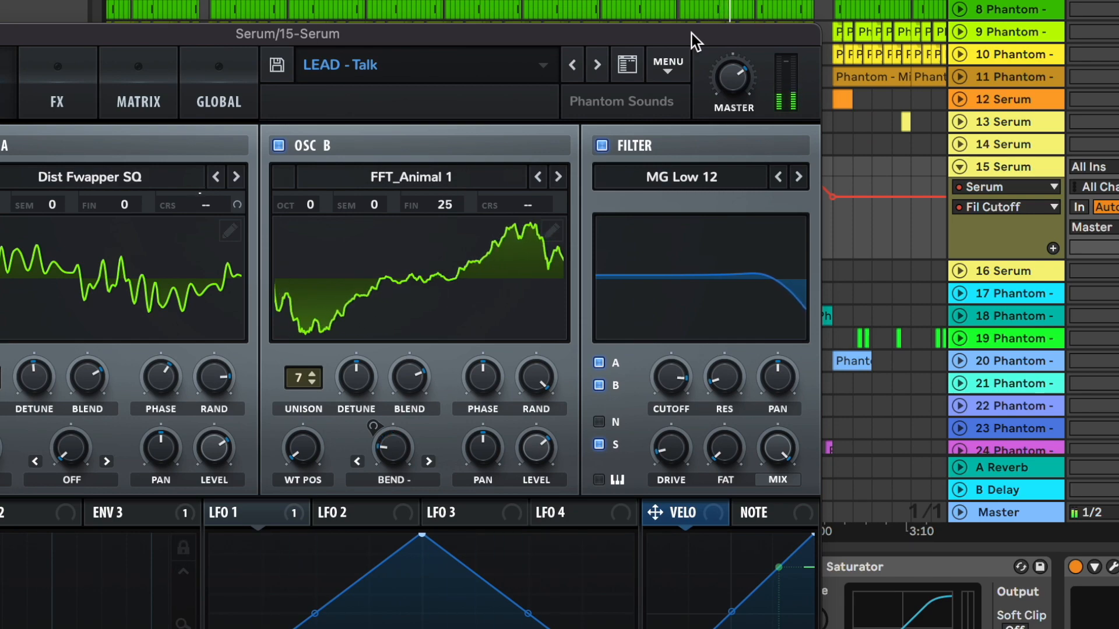
click(1052, 248)
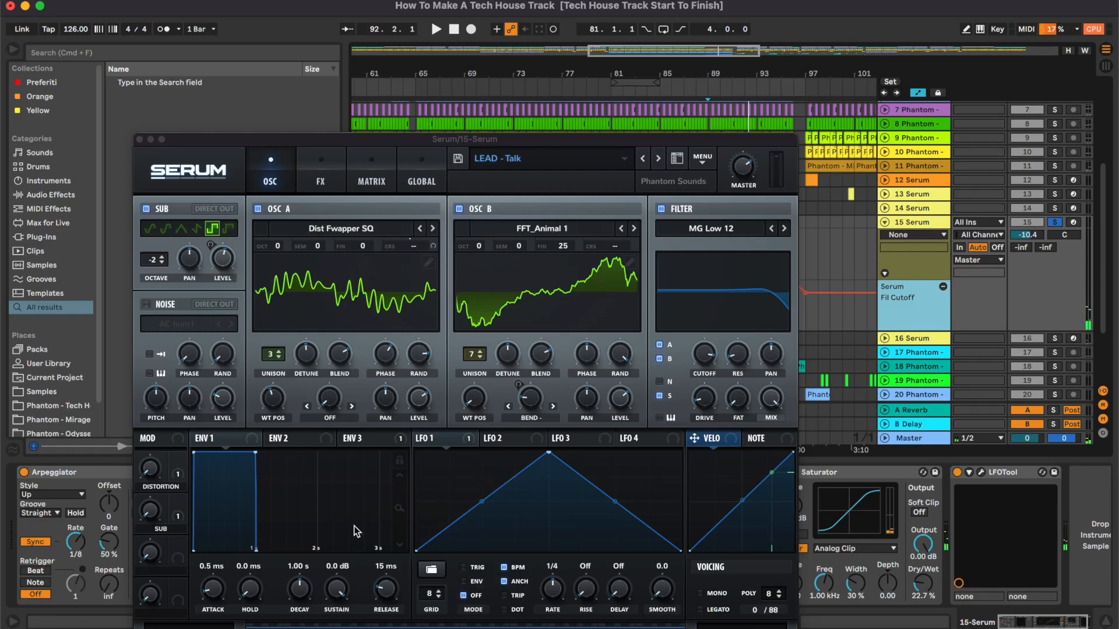
click(384, 593)
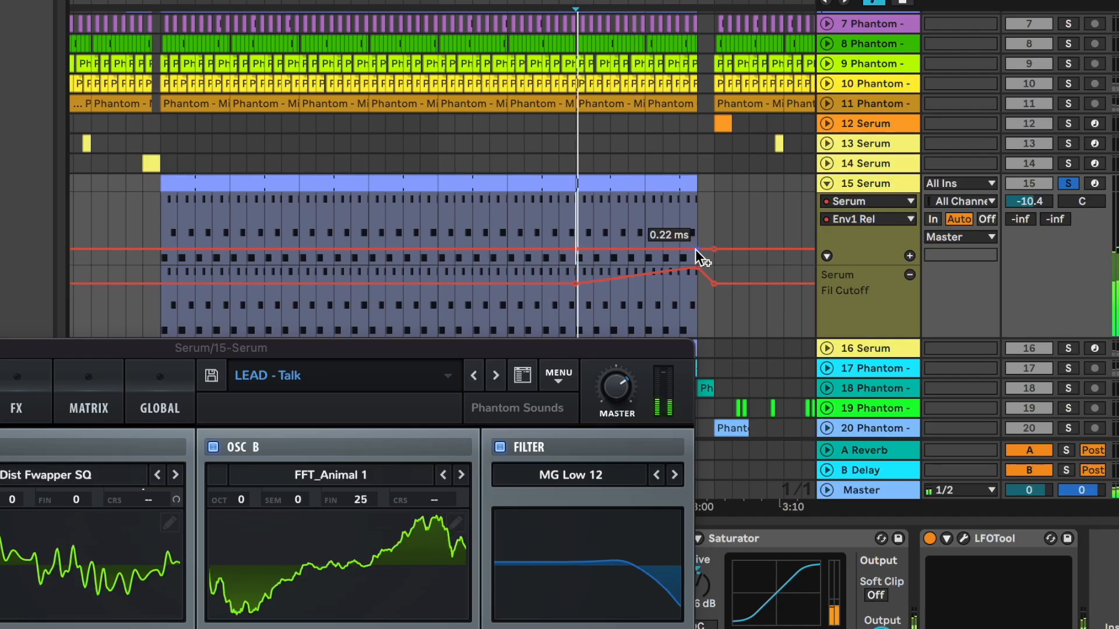
drag(793, 260, 793, 255)
drag(696, 232, 696, 224)
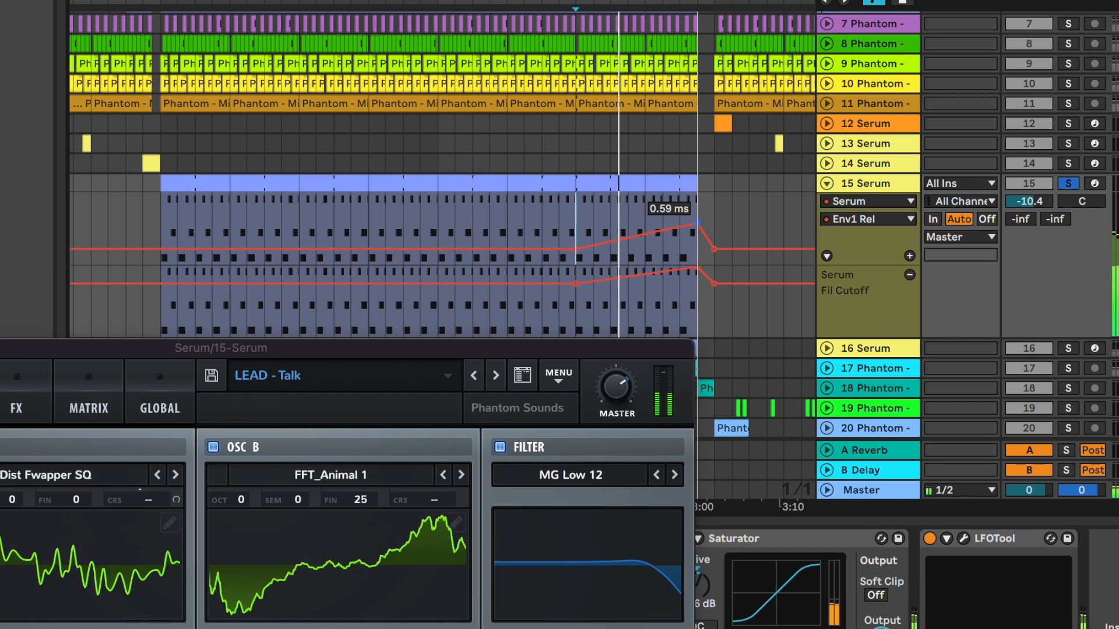
- Turn off solo on track 15 Serum, hide its plug-in window and fold the track while the build-up plays
key(s)
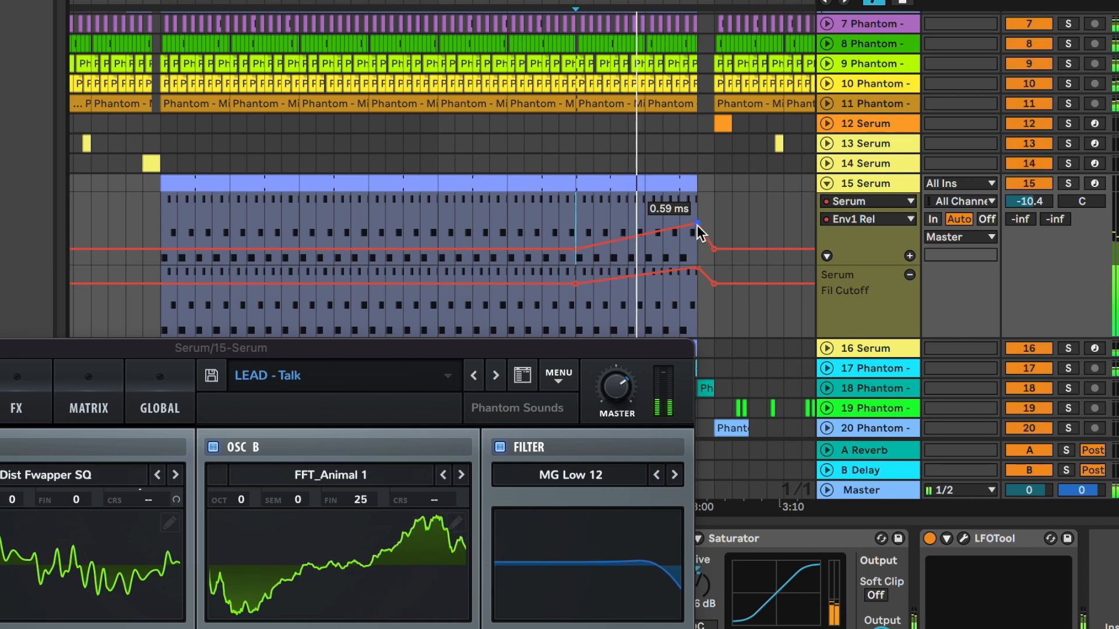
key(super+alt+p)
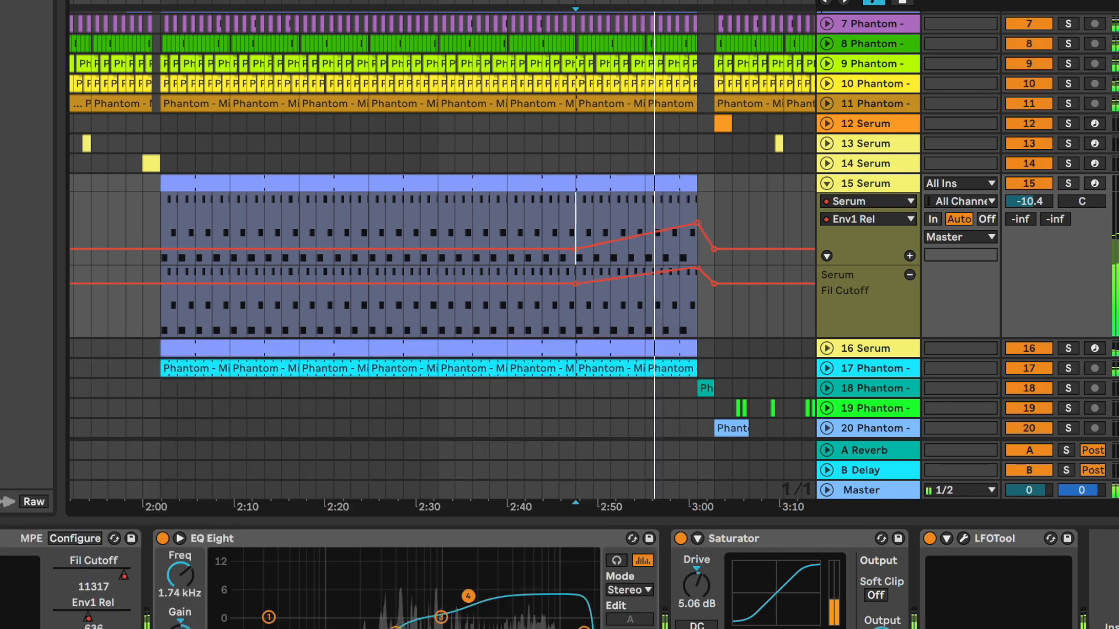
click(827, 184)
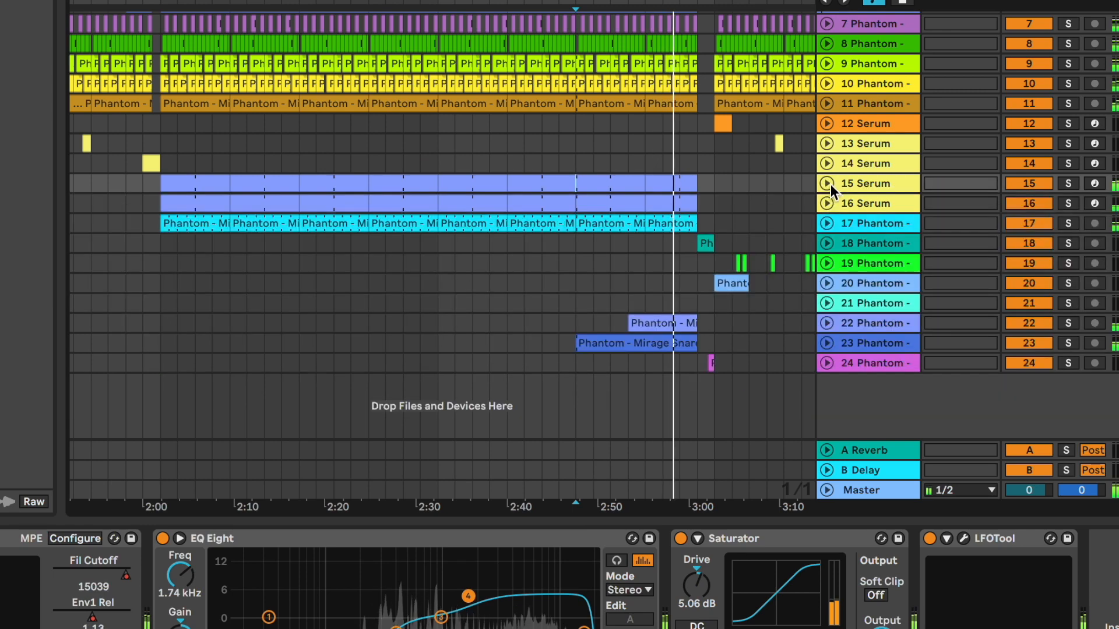
scroll(718, 479, up, 6)
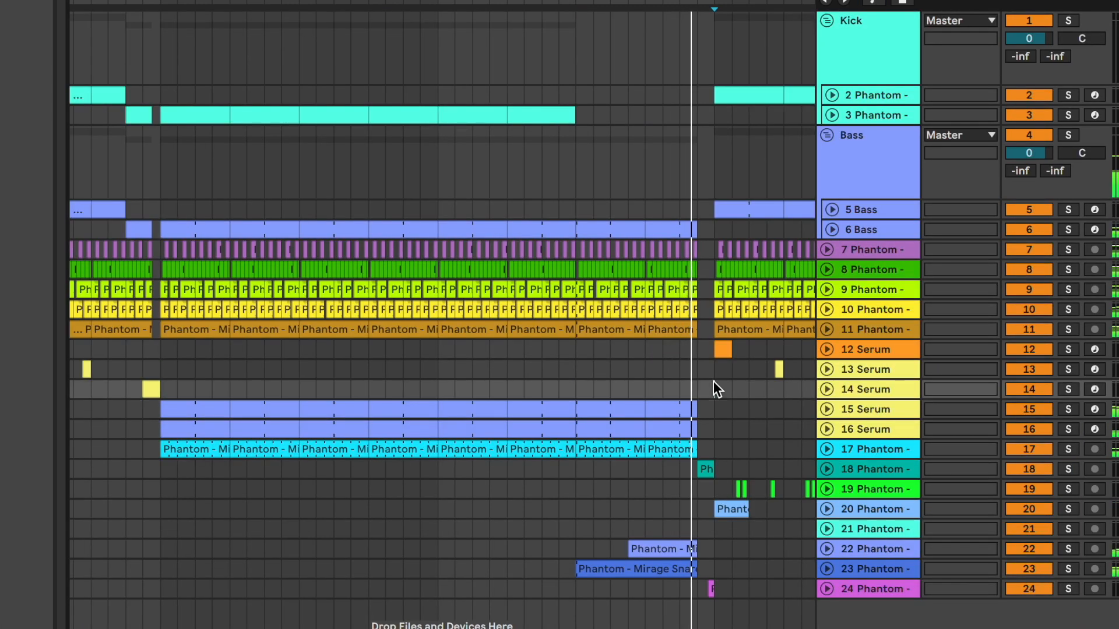
scroll(712, 380, up, 3)
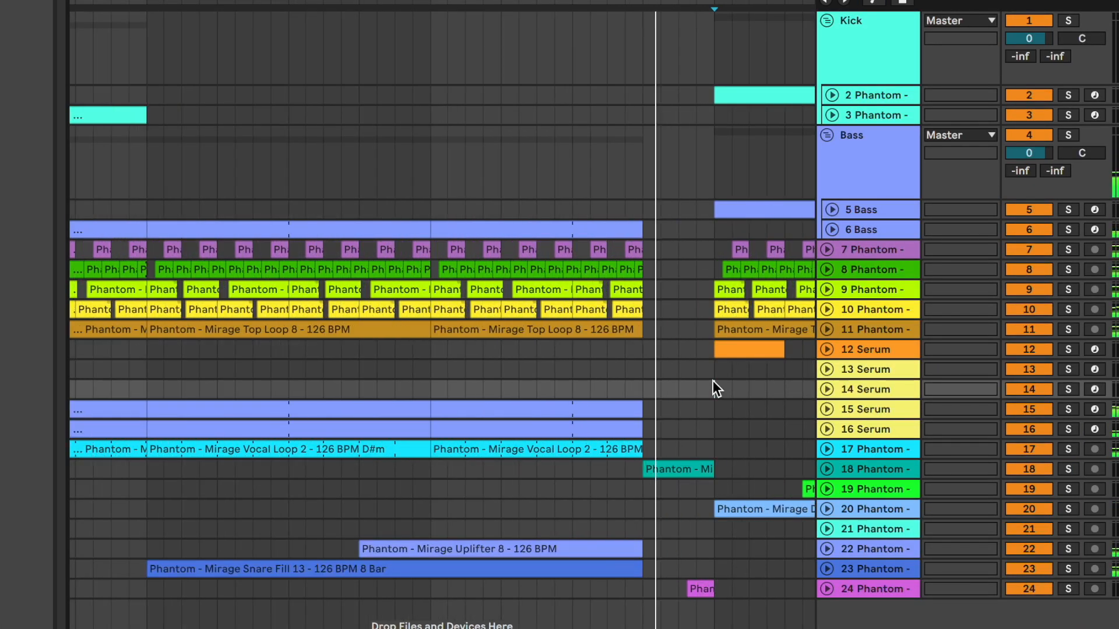
- Add Auto Filter to track 15 Serum and automate its Frequency to stay open until bar 96 and drop sharply there
double_click(889, 409)
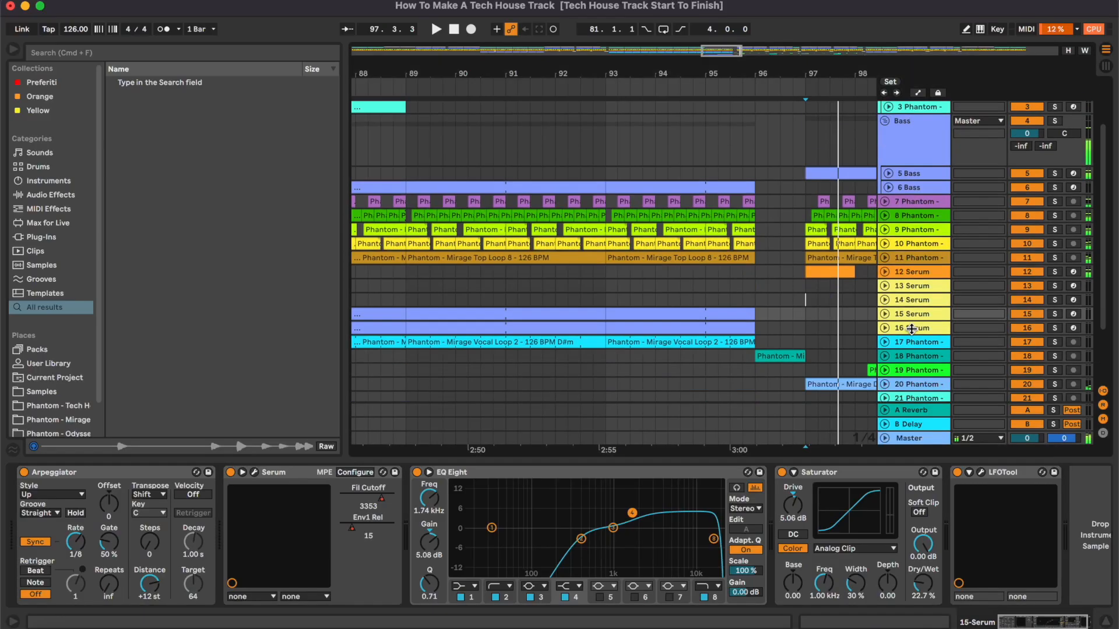
scroll(662, 273, down, 2)
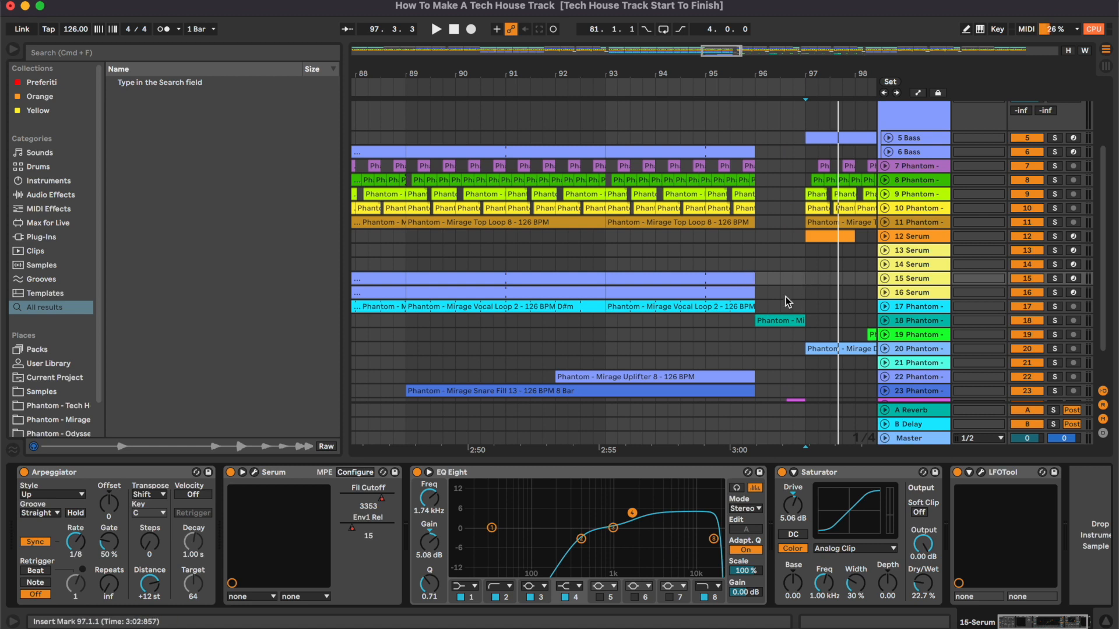
click(49, 194)
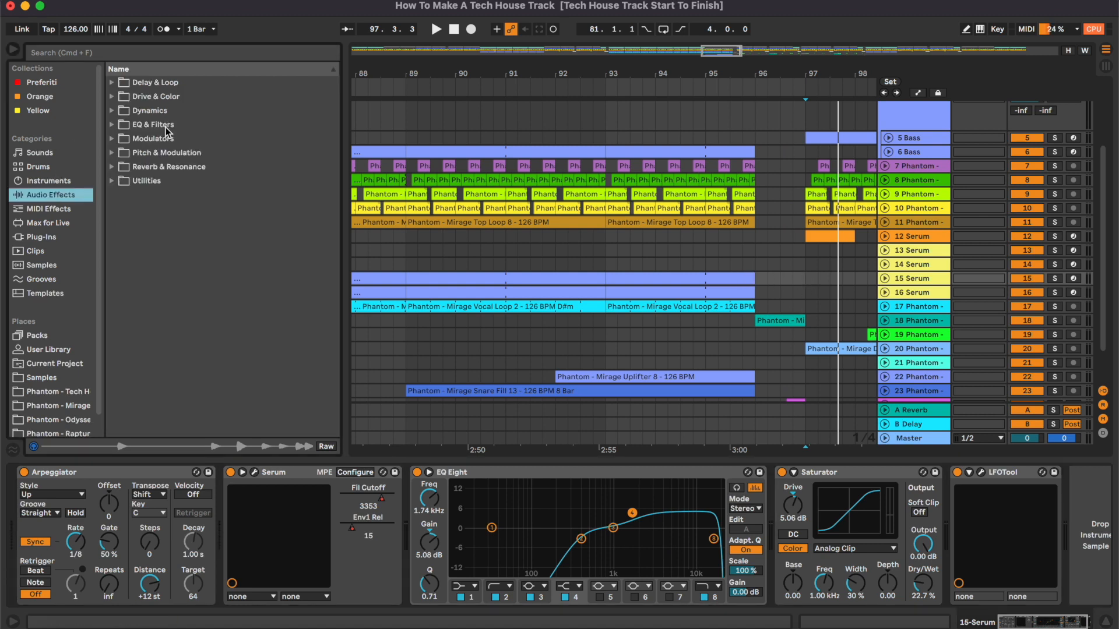
click(165, 127)
key(Right)
click(173, 138)
drag(173, 138, 740, 295)
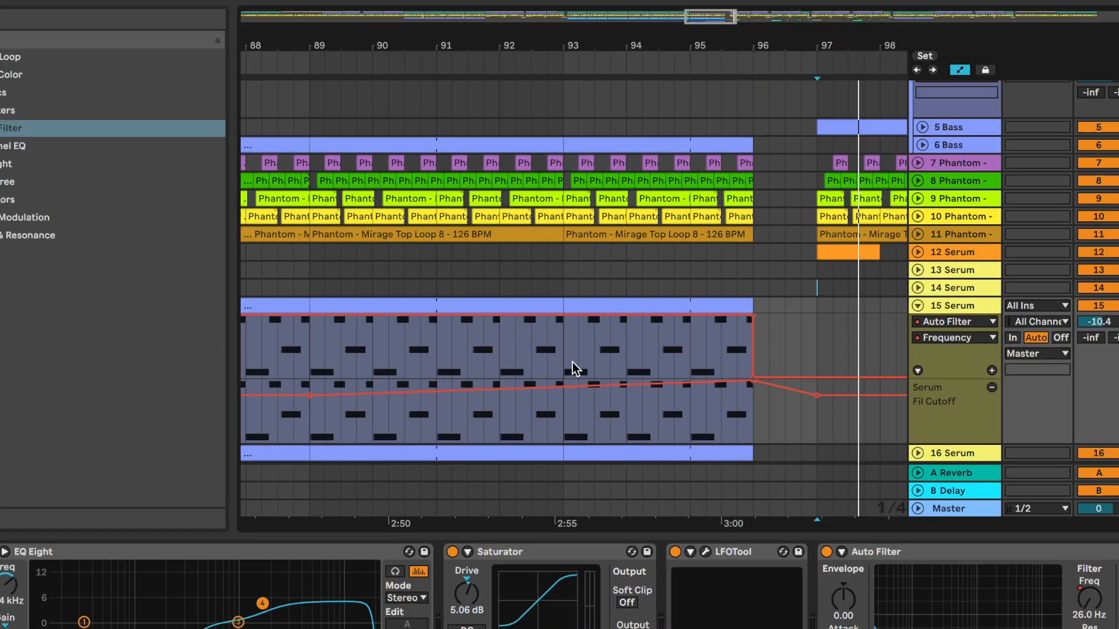
- Fold track 15, play the transition from bar 93 with the device view hidden, and save the project
click(583, 326)
click(970, 264)
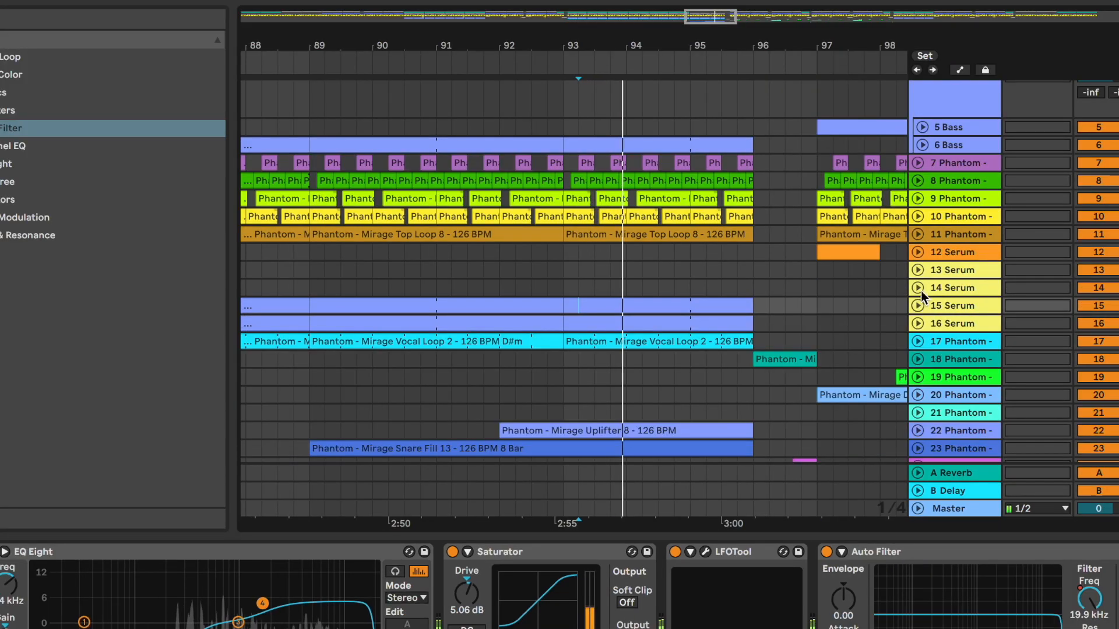
scroll(538, 323, down, 10)
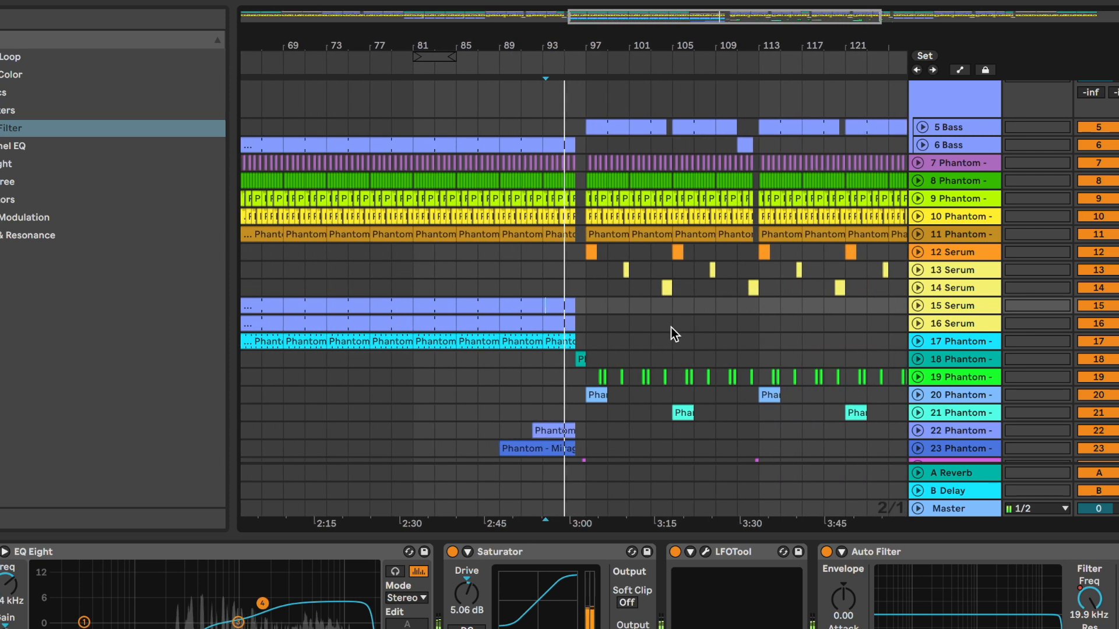
click(670, 327)
key(alt+super+l)
scroll(610, 424, left, 2)
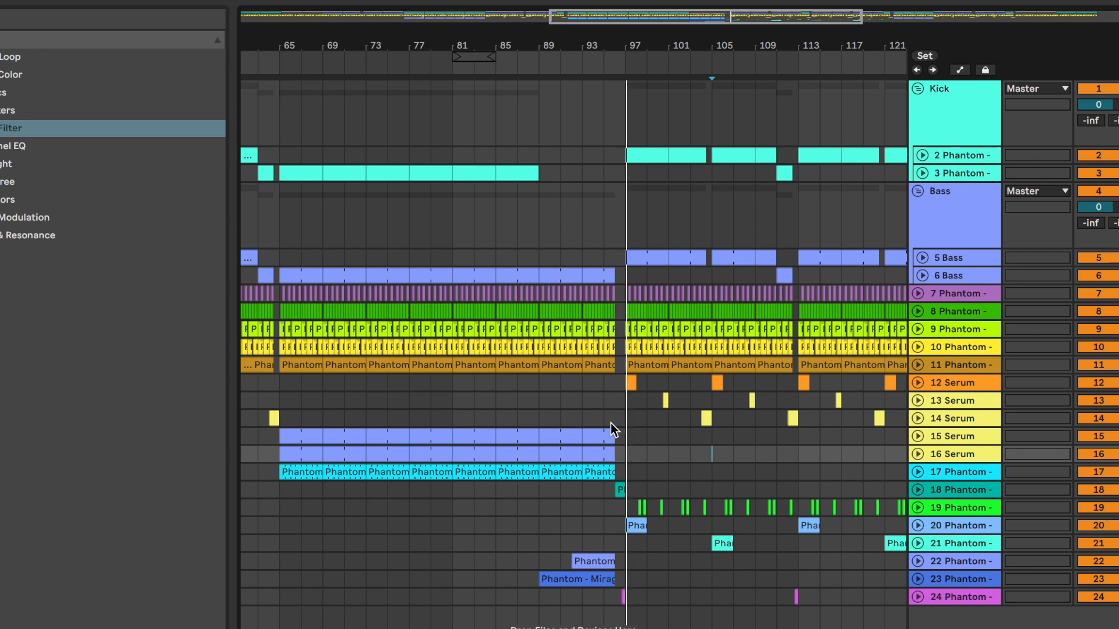
drag(691, 18, 692, 109)
key(super+s)
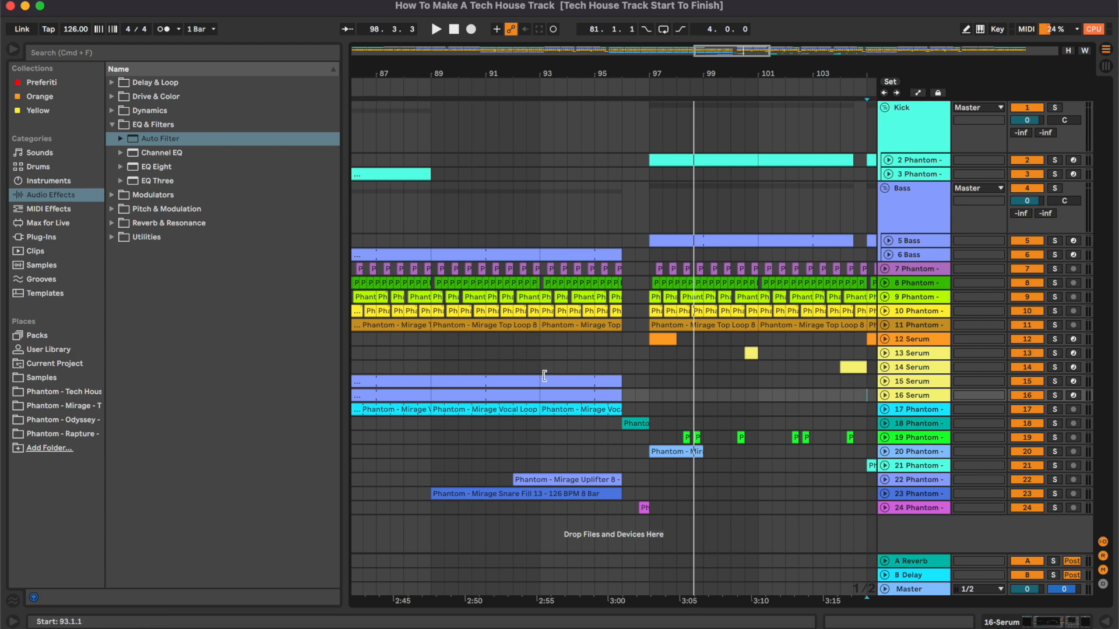
- Audition the Mirage crash samples and place Crash 5 at bar 89 on a new track above the snare fill, trimmed to one bar
click(505, 424)
key(plus)
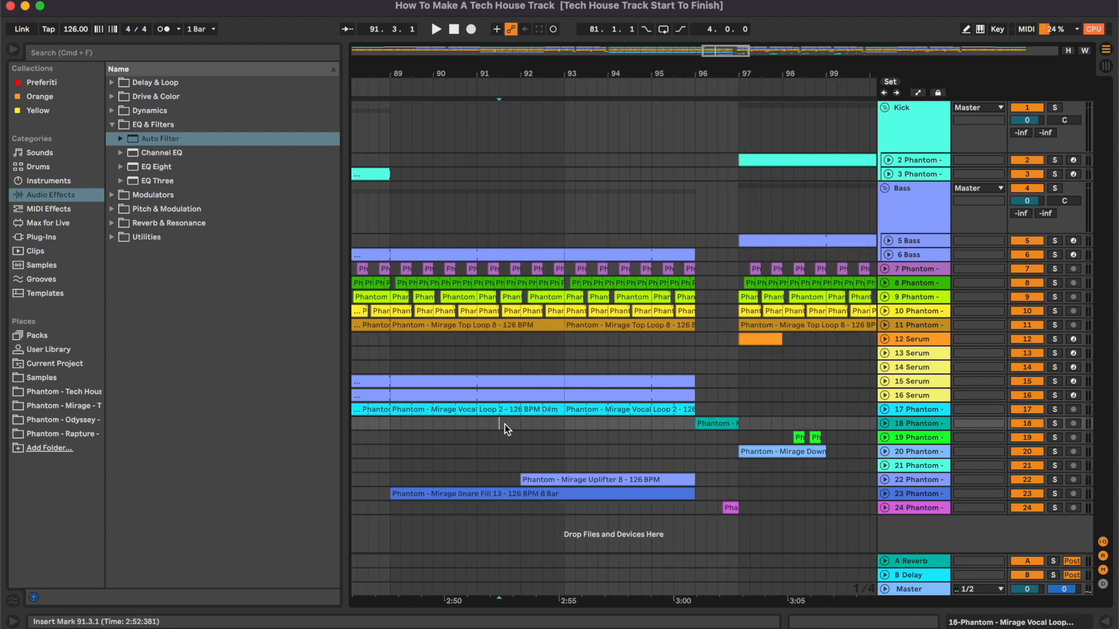
click(932, 497)
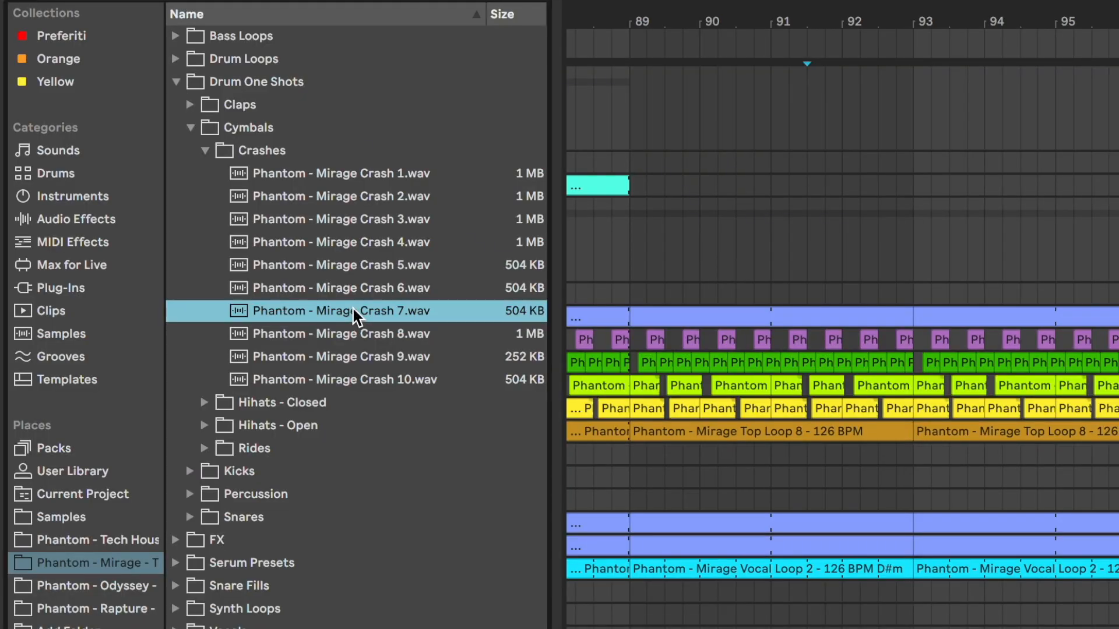
key(Up)
key(Down)
key(Up)
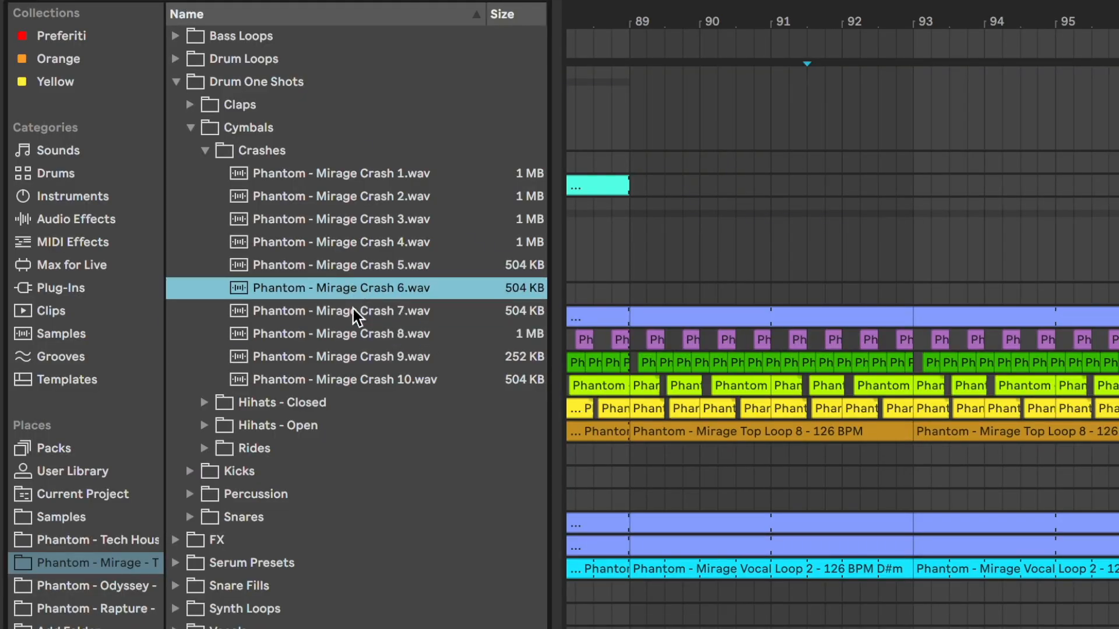
key(Up)
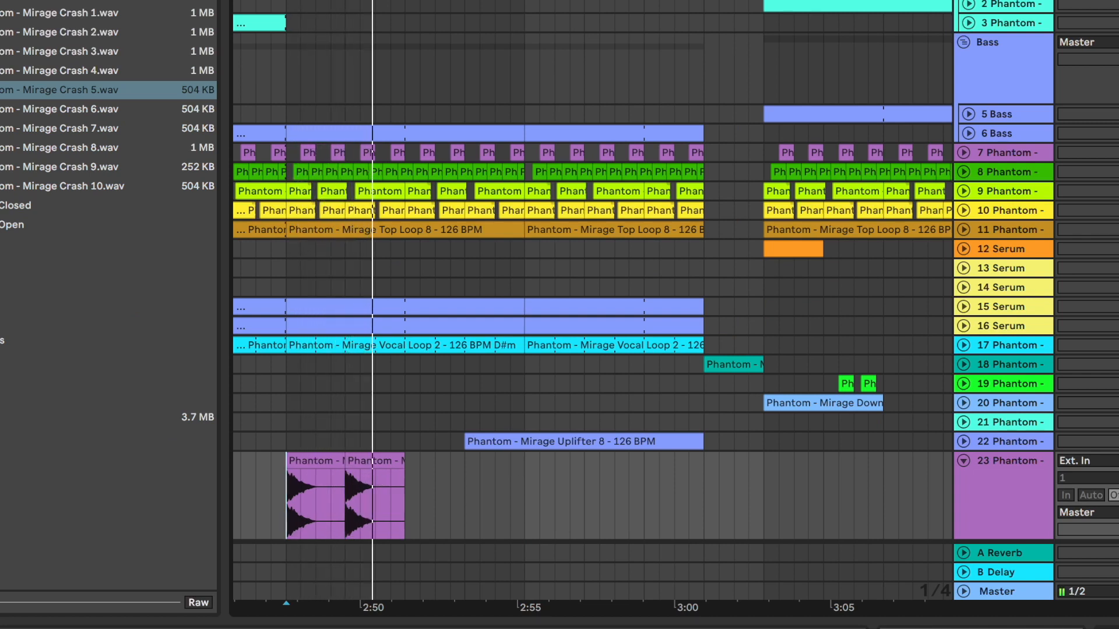
- Repeat the crash on track 23 every bar up to bar 93 and every half bar from bar 93 to bar 95
click(401, 484)
key(ctrl+d)
key(ctrl+d)
key(ctrl+d)
click(553, 483)
key(ctrl+e)
key(ctrl+d)
key(ctrl+d)
key(plus)
key(plus)
key(ctrl+d)
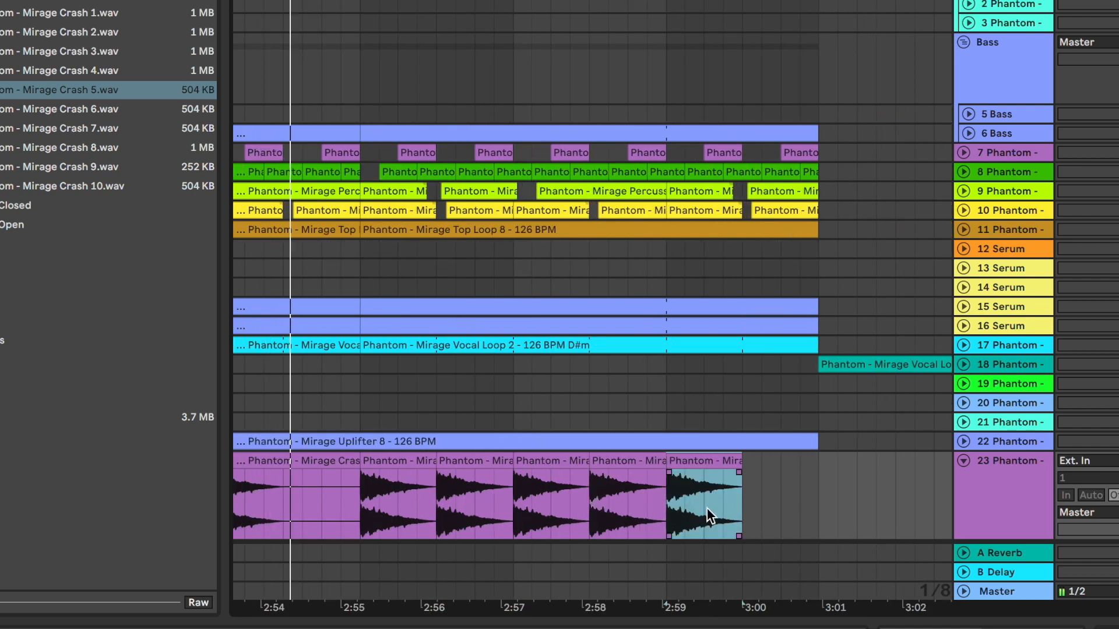
- Shorten the crash at bar 95 to a quarter bar, repeat it up to bar 96 and extend the final hit there to half a bar
click(704, 495)
key(ctrl+e)
key(ctrl+d)
key(ctrl+d)
key(ctrl+d)
scroll(832, 471, right, 2)
scroll(832, 471, down, 1)
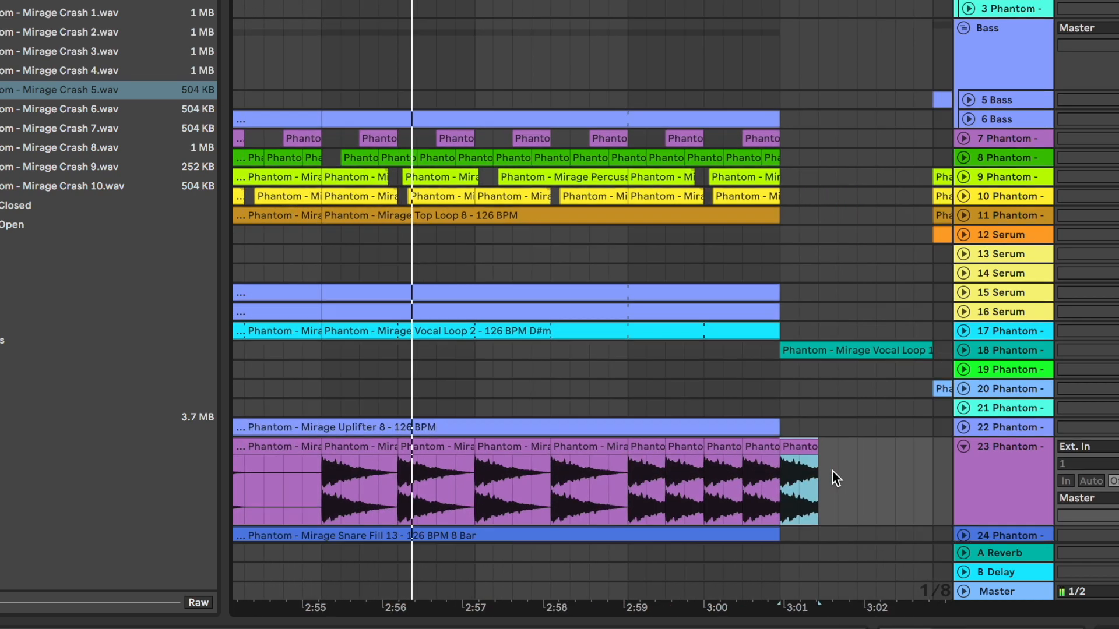
drag(797, 431, 836, 431)
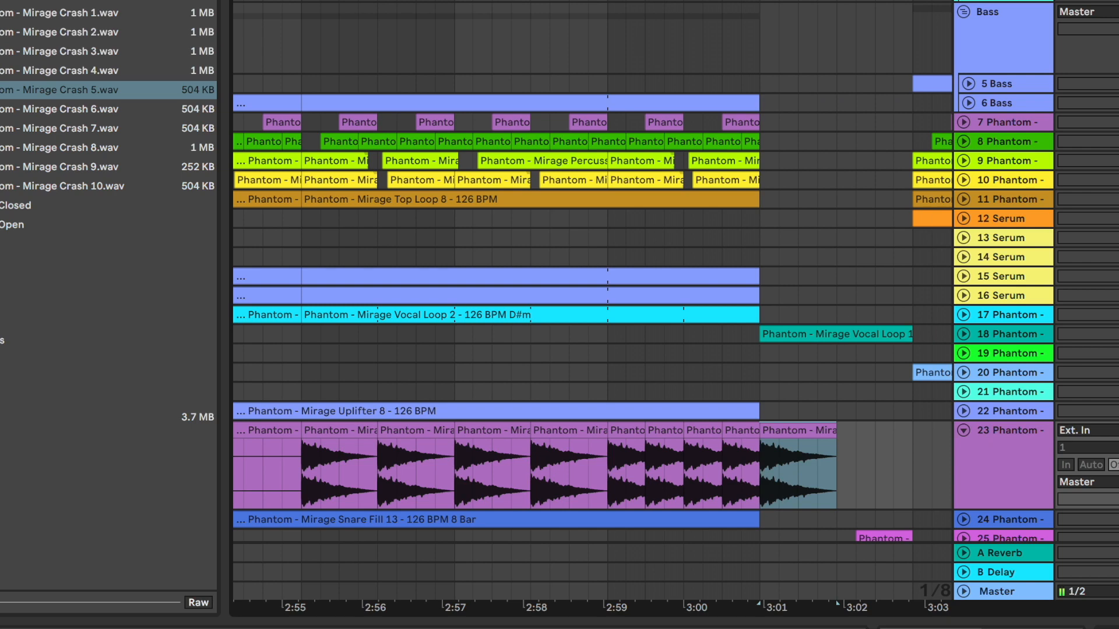
- Fold track 23 and play the crash build-up from bar 89
click(965, 431)
scroll(823, 377, down, 8)
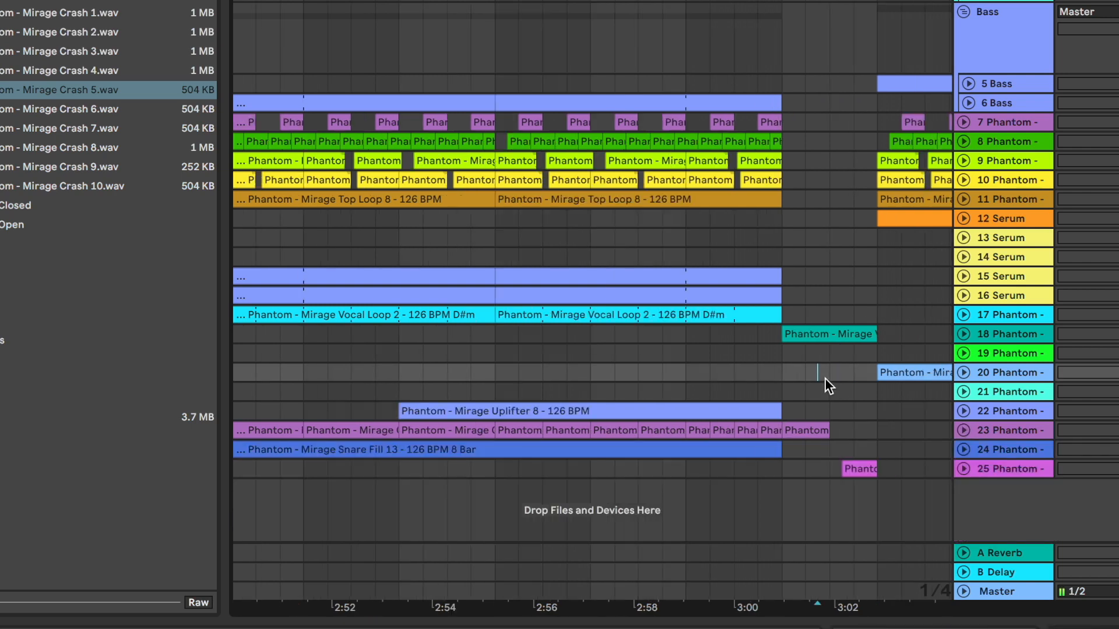
click(550, 409)
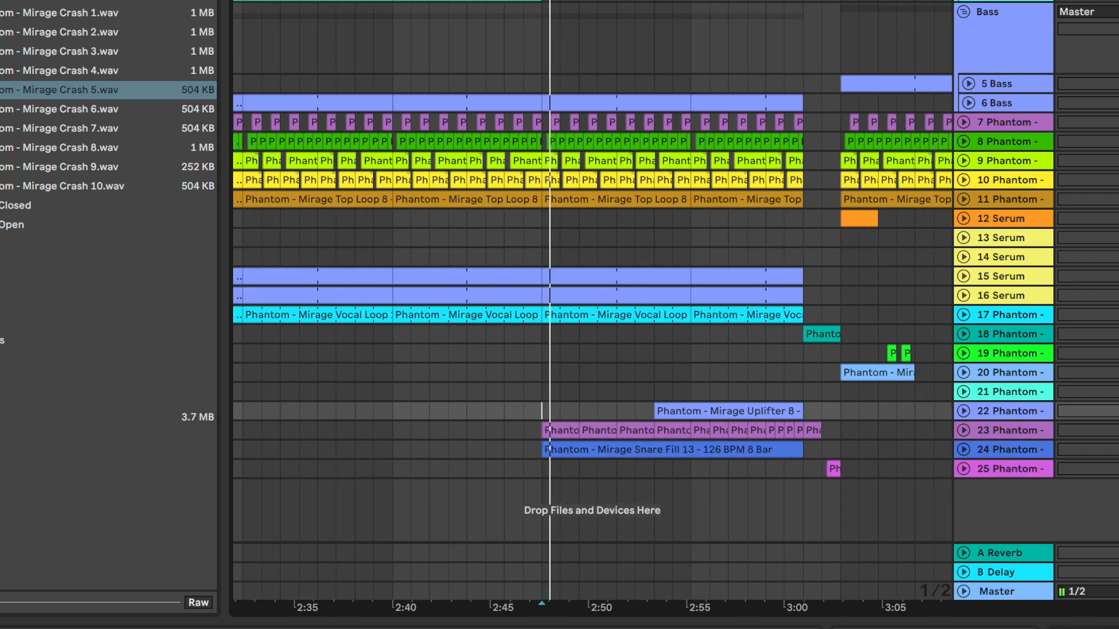
- Add EQ Eight to track 23 and use band 2 as a low cut at 290 Hz
double_click(6, 13)
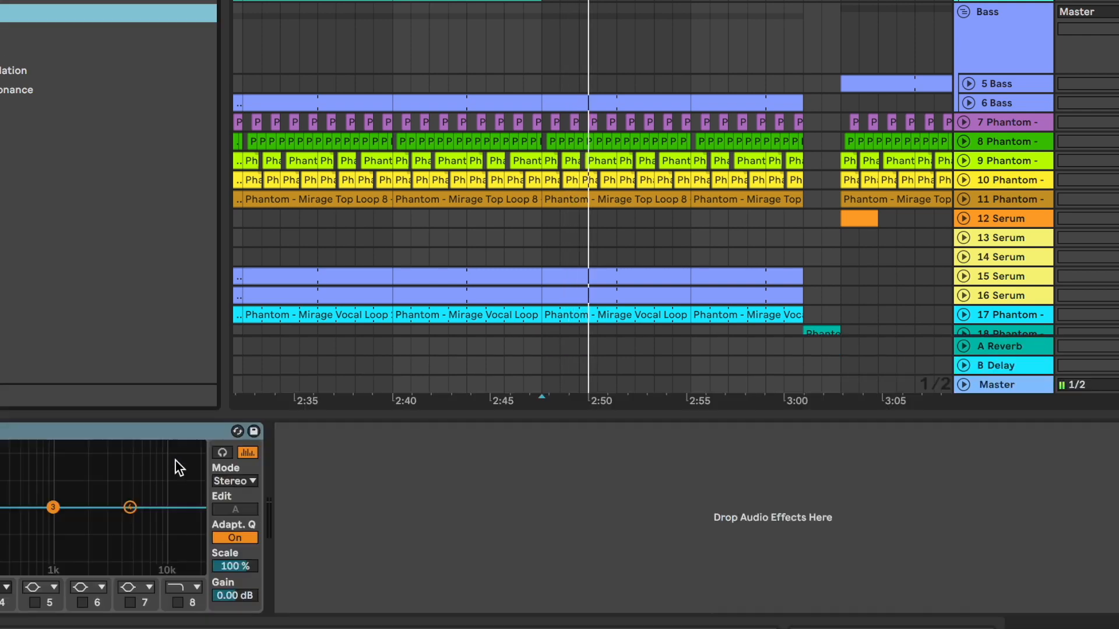
scroll(323, 318, down, 4)
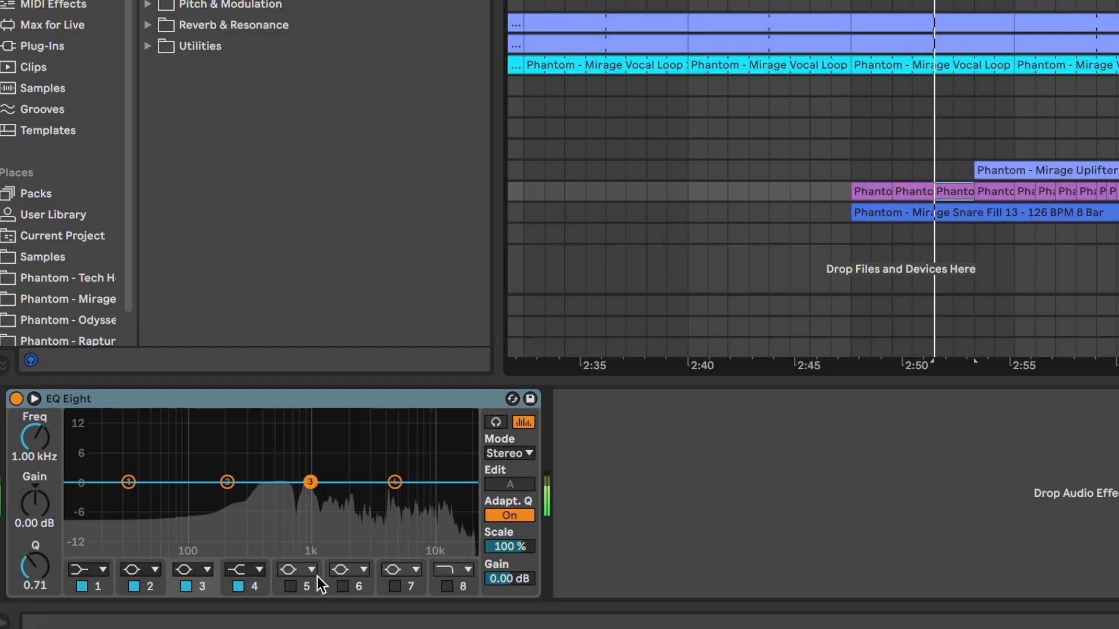
click(106, 586)
click(154, 527)
drag(226, 498, 246, 498)
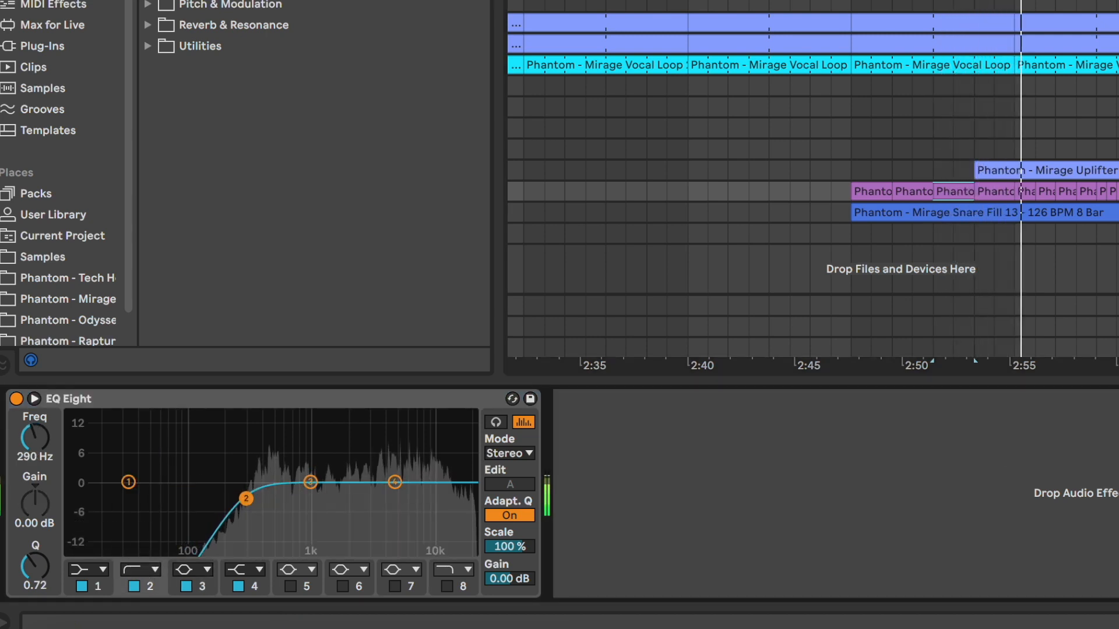
- Hide the device view, play the transition from bar 95 into the drop and save the project
key(ctrl+alt+l)
click(1116, 375)
key(ctrl+s)
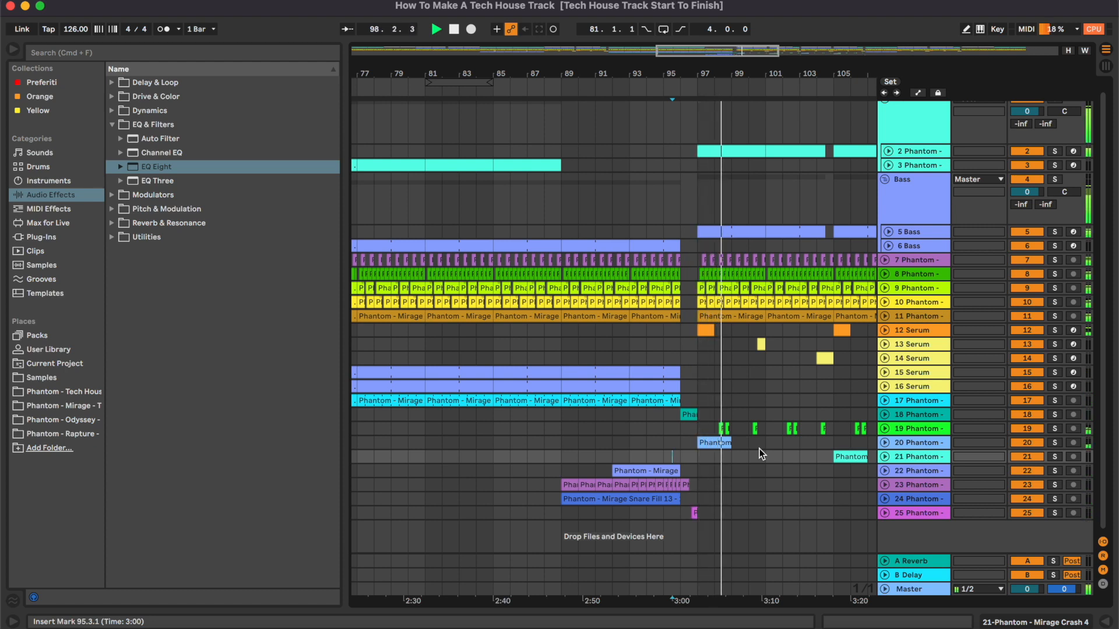
- Set the volume of track 19 to -20.4 dB, fold the track again and save the project
click(883, 429)
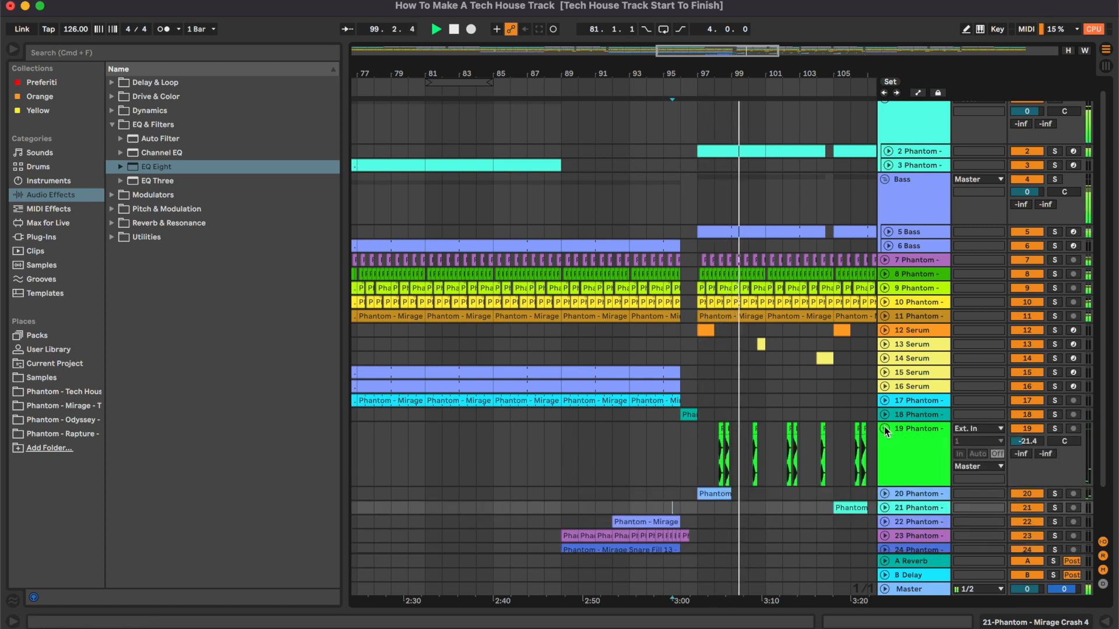
drag(1025, 442, 1025, 440)
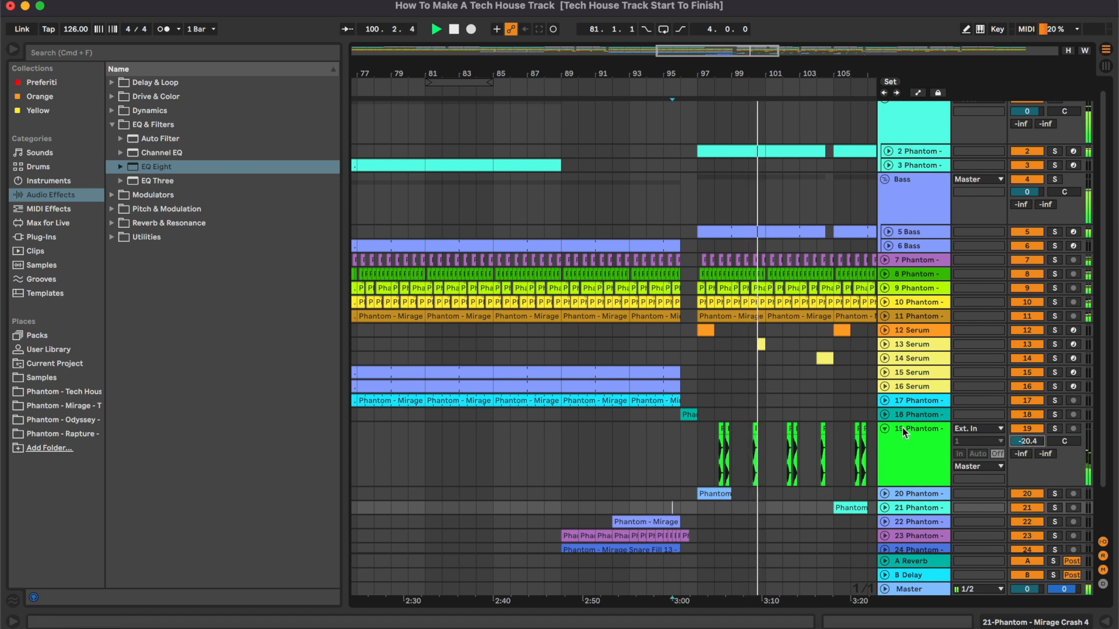
click(883, 430)
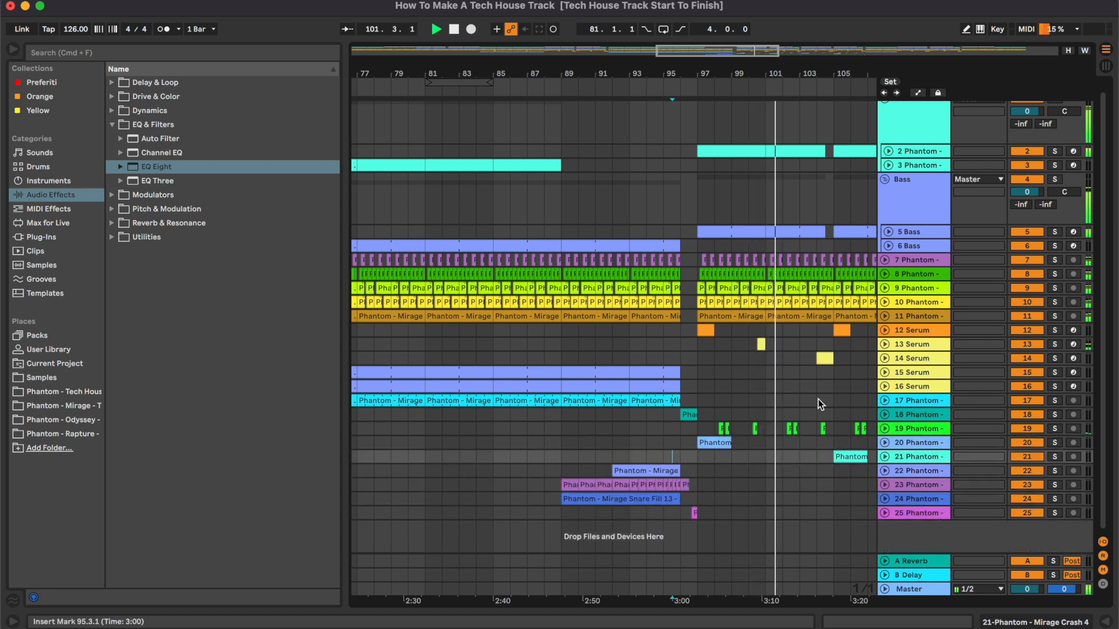
click(814, 399)
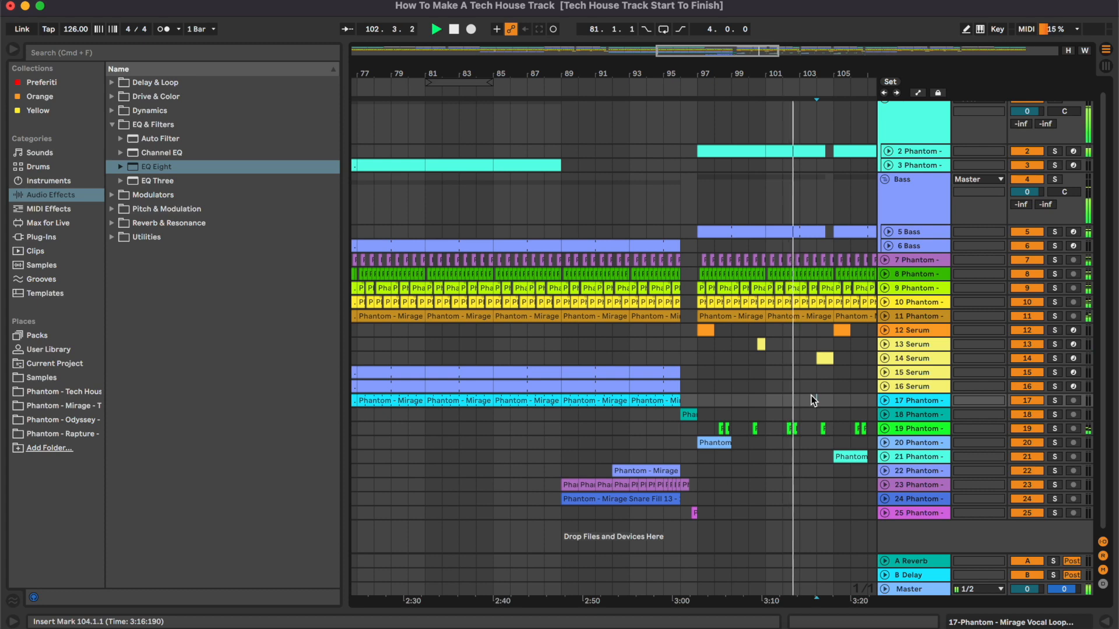
key(super+s)
- Look over the arrangement from the drop at bar 97 through bar 153 and back to the earlier sections from bar 25
scroll(811, 399, down, 3)
scroll(811, 400, right, 5)
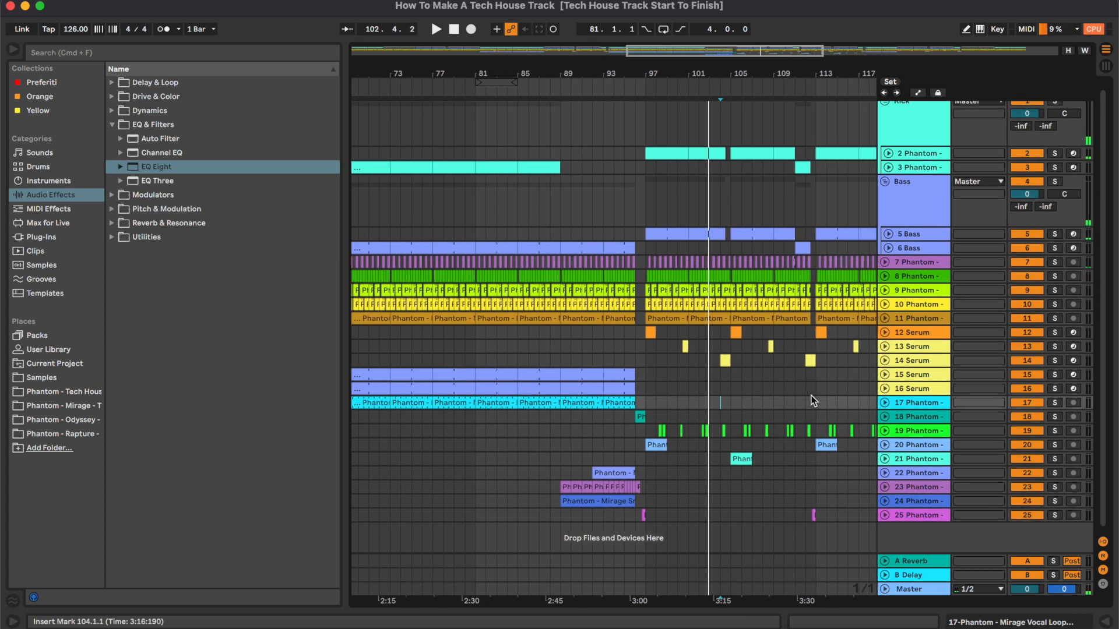
scroll(812, 400, down, 3)
scroll(692, 364, right, 3)
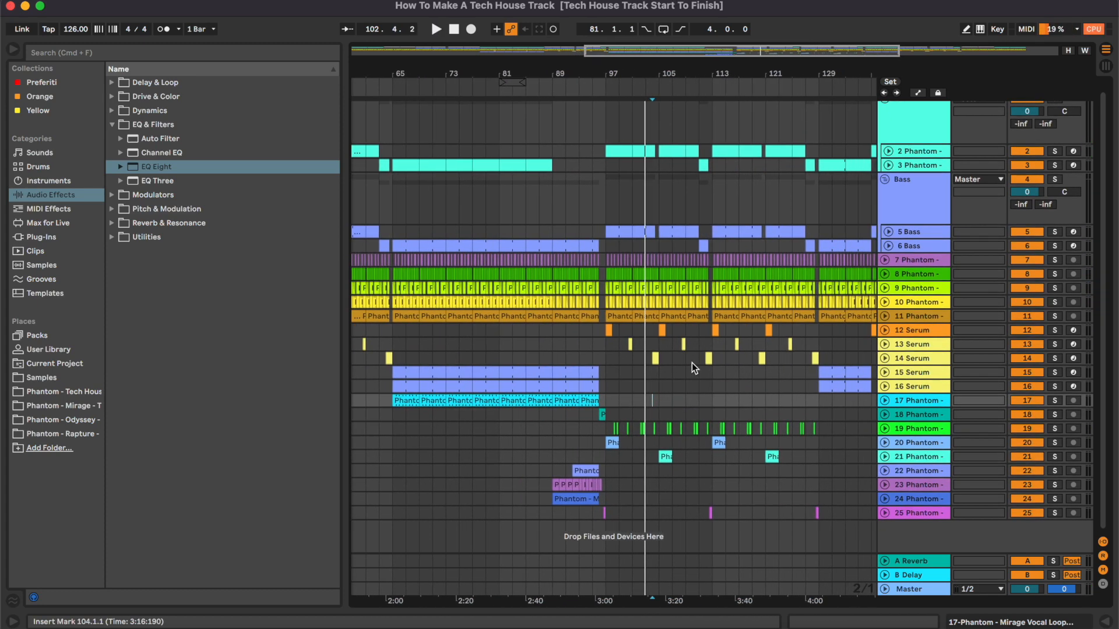
scroll(658, 397, right, 2)
scroll(658, 396, right, 2)
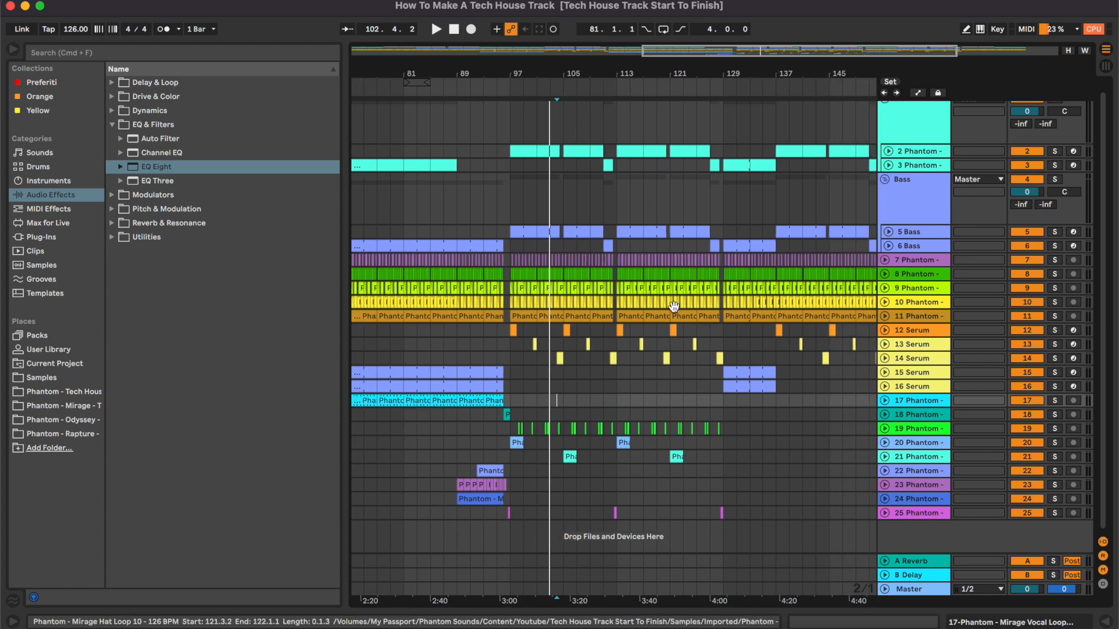
scroll(508, 375, right, 1)
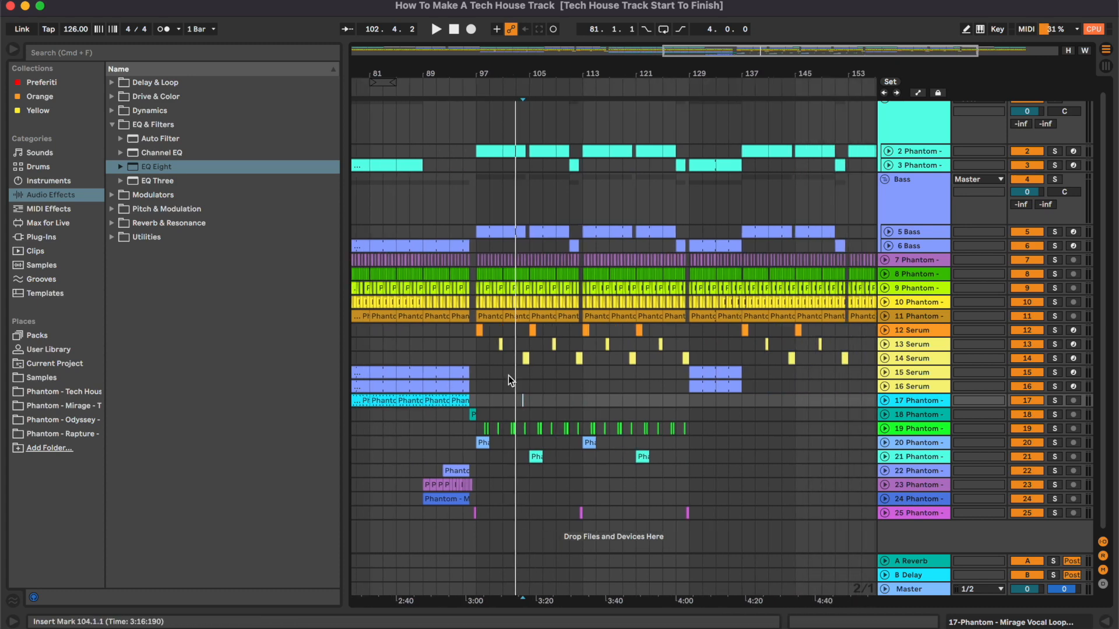
scroll(484, 419, left, 10)
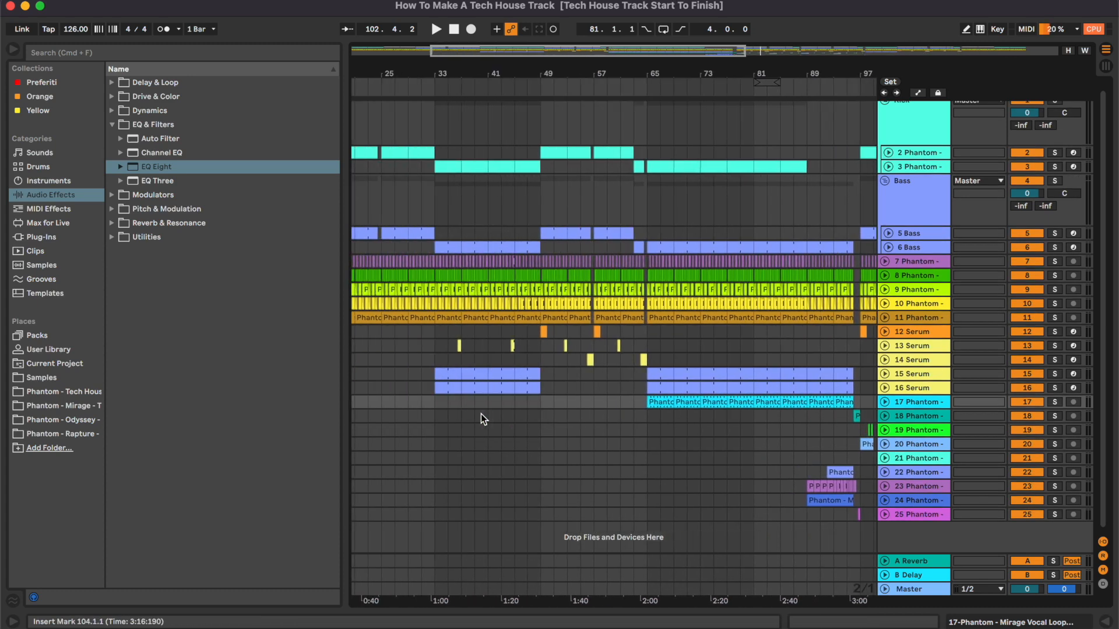
- Copy the vocal loop clips on track 17 from the bar 65 section to bars 33 through 49
click(519, 431)
key(minus)
key(minus)
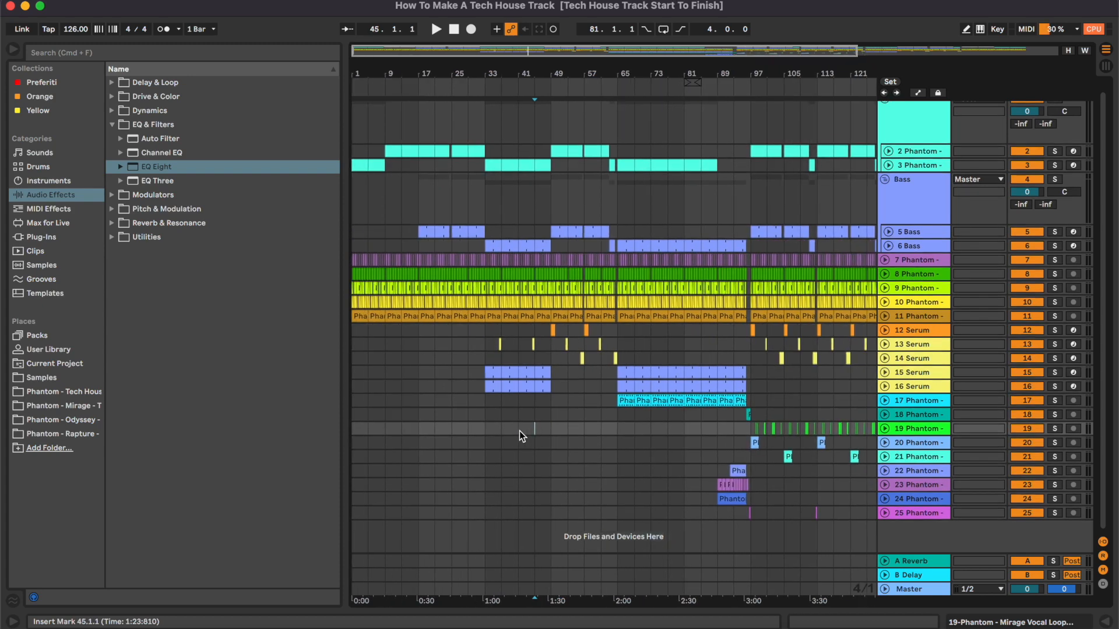
click(627, 400)
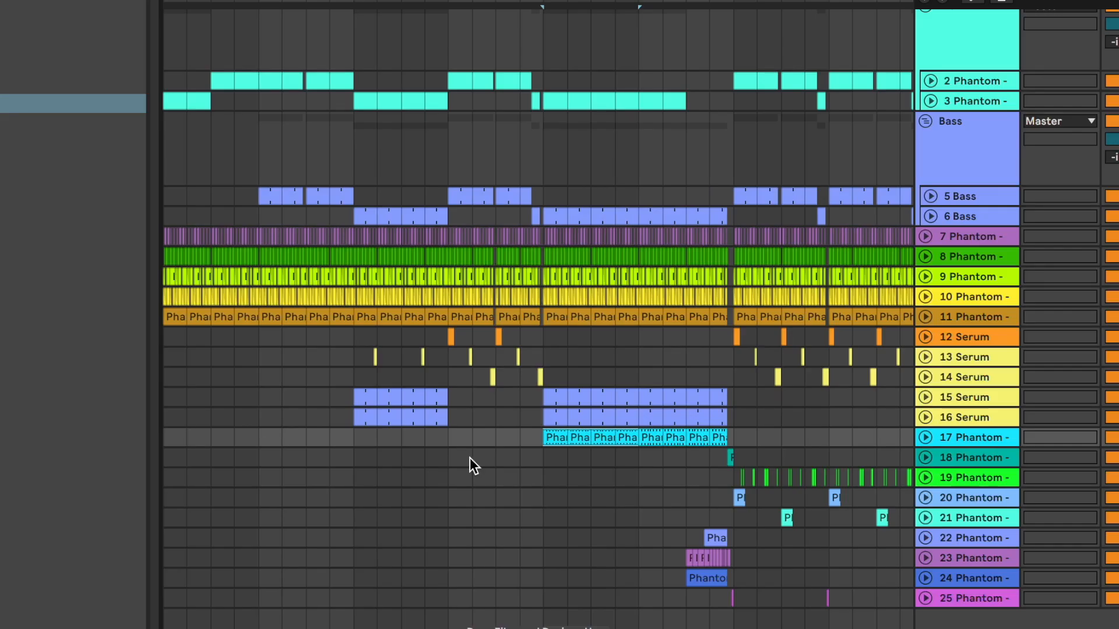
click(356, 434)
key(ctrl+v)
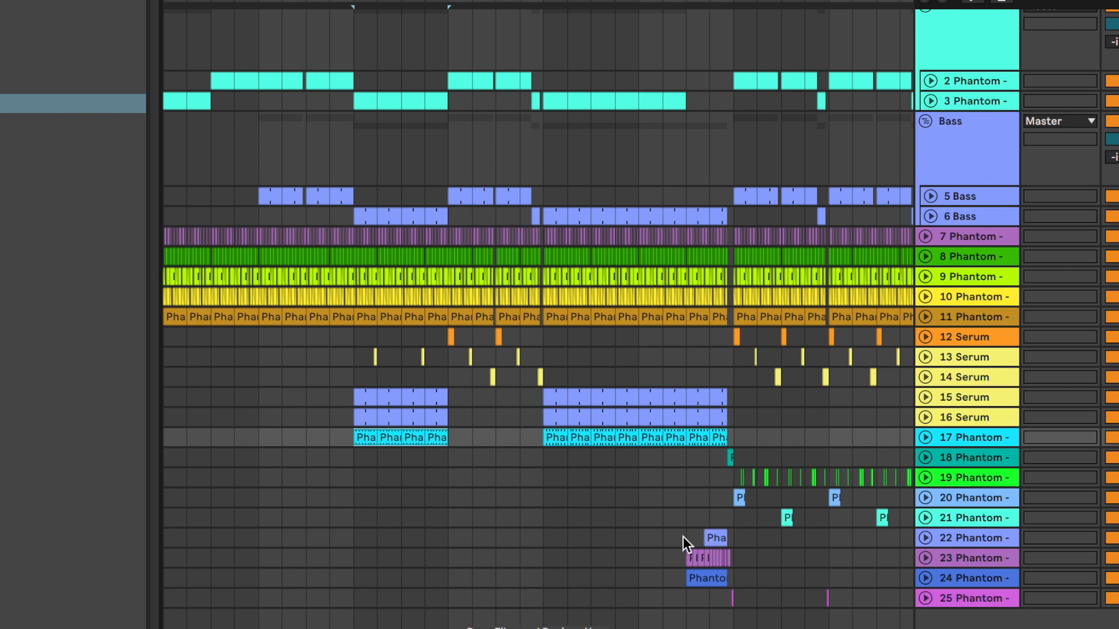
- Copy the track 22 uplifter and the track 25 snare fill into the transition leading up to bar 49
click(403, 536)
key(ctrl+v)
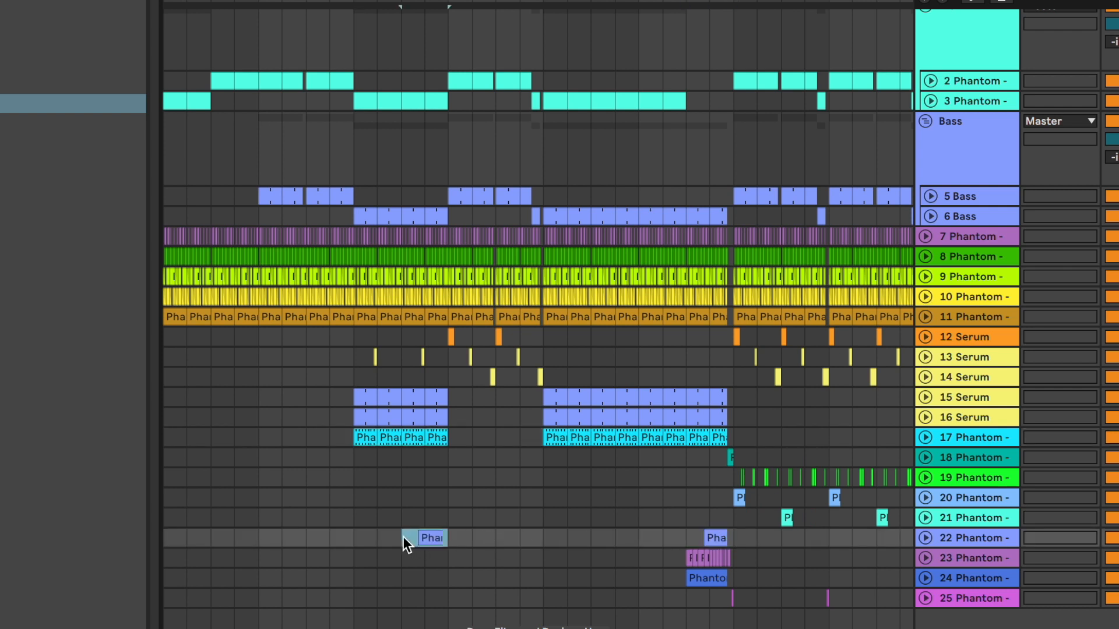
drag(712, 599, 751, 599)
key(ctrl+c)
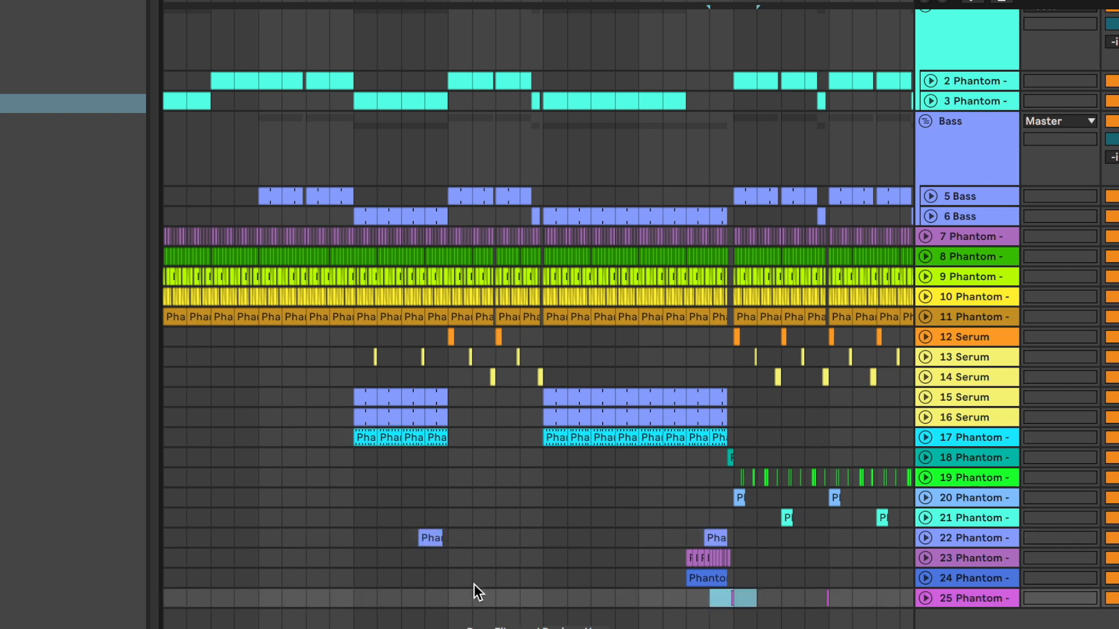
click(427, 597)
key(ctrl+v)
- Copy the short track 18 clip from just before bar 97 to bar 48
drag(711, 455, 748, 453)
click(427, 457)
key(ctrl+v)
- Clear bar 48 on the melodic, bass, drum, Serum and vocal tracks to leave a gap before bar 49
key(plus)
key(plus)
key(plus)
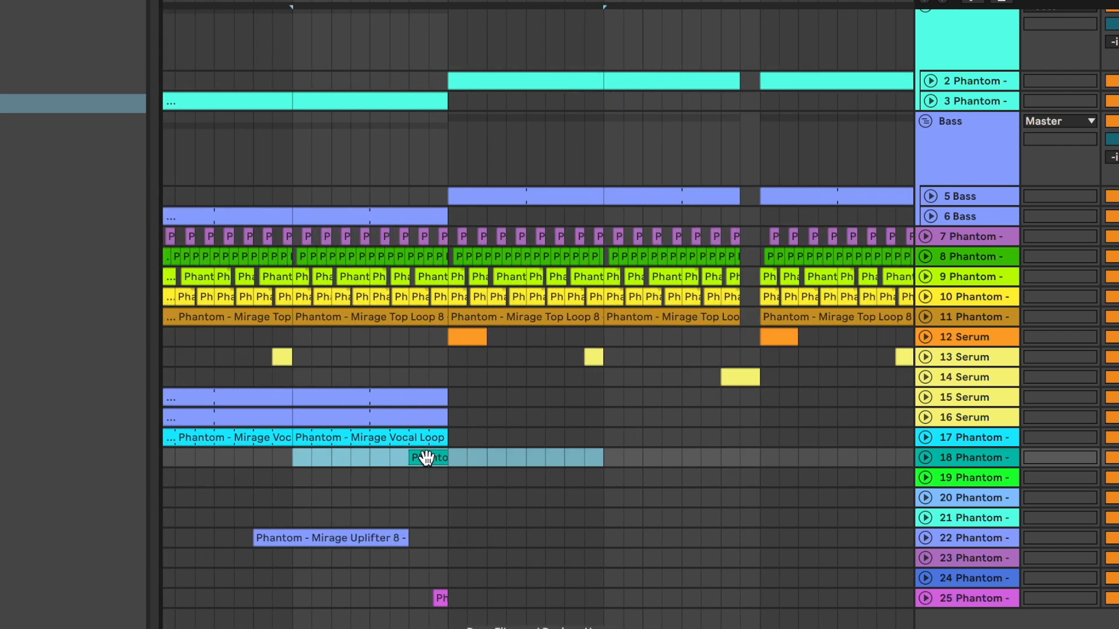
drag(441, 440, 407, 373)
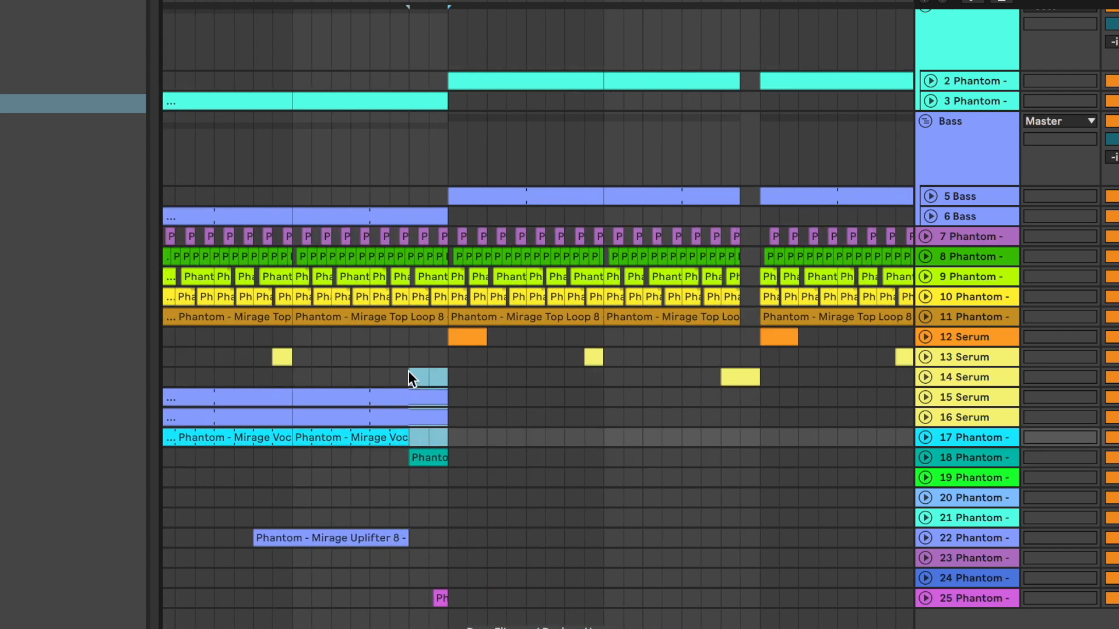
key(Delete)
drag(446, 336, 358, 74)
drag(488, 145, 529, 148)
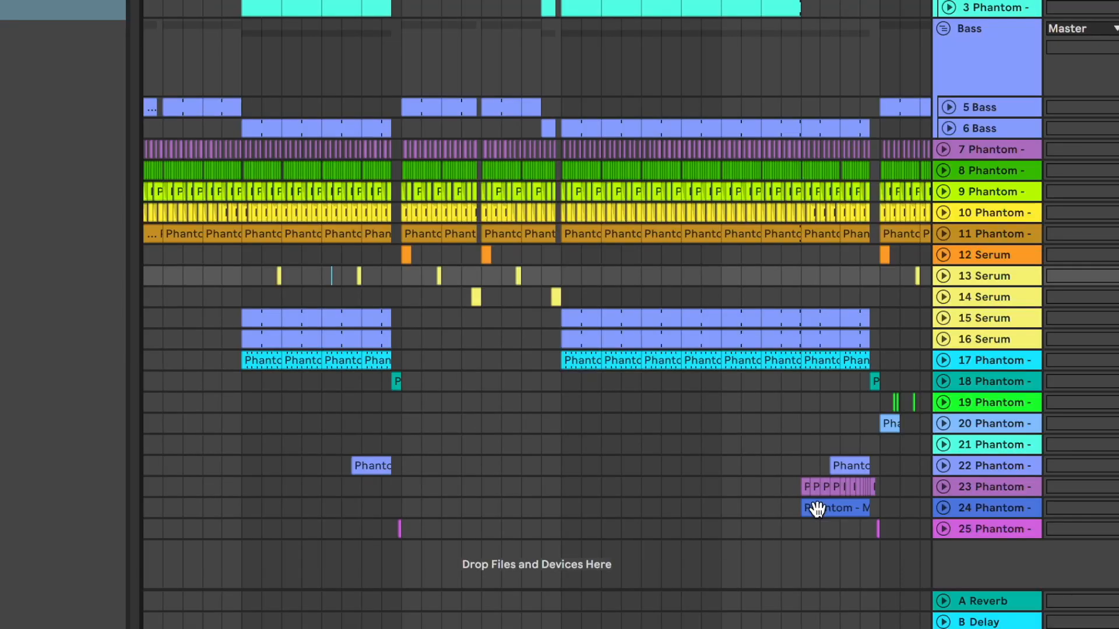
- Copy the track 24 snare clip from bar 89 to bar 41
click(817, 508)
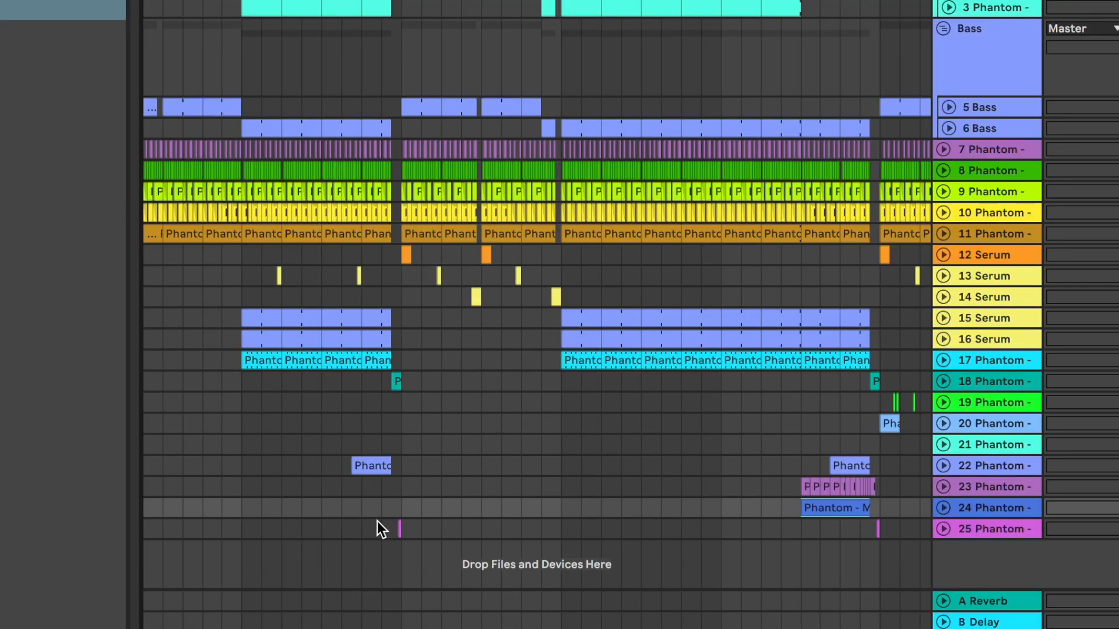
click(309, 508)
key(ctrl+v)
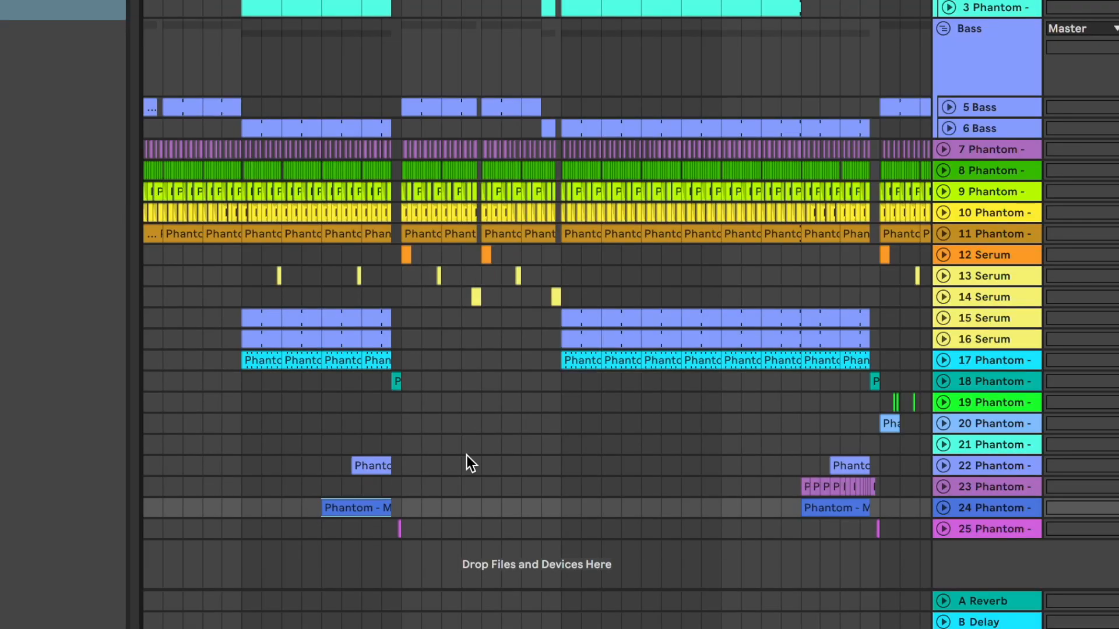
click(466, 458)
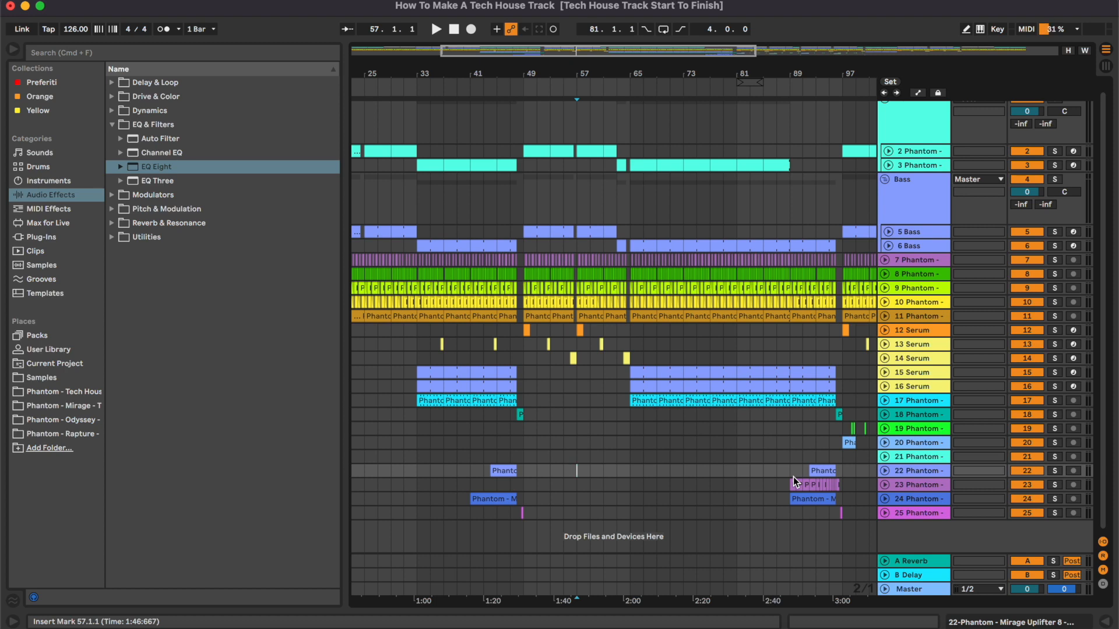
- Copy the track 20 downlifter and track 21 crash from bars 97 and 105 to bars 49 and 57
scroll(779, 452, right, 3)
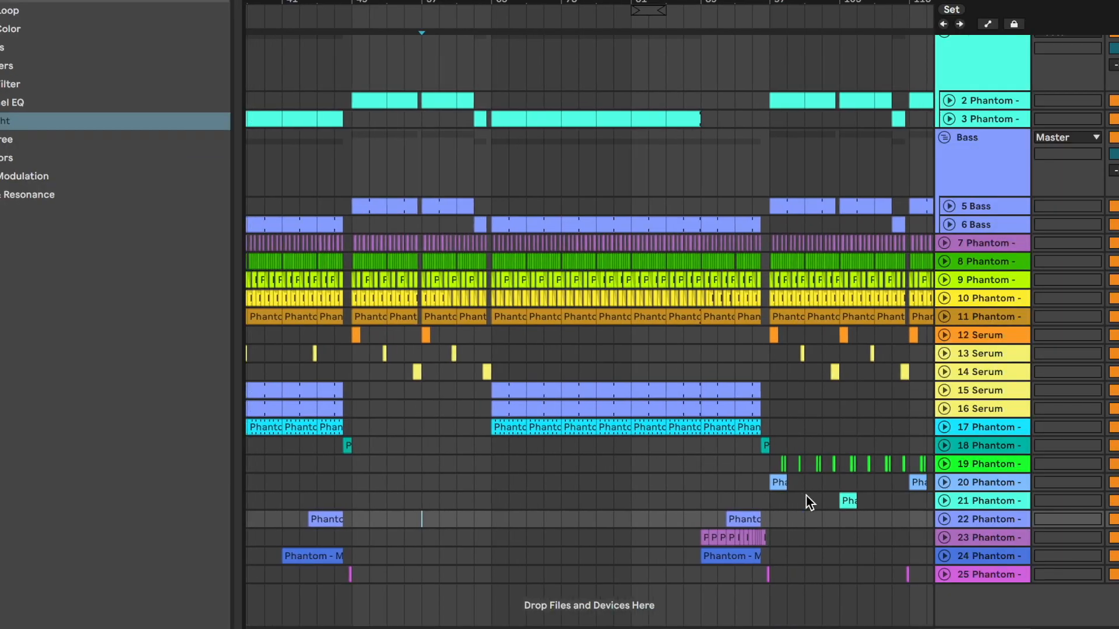
click(774, 481)
shift+click(850, 504)
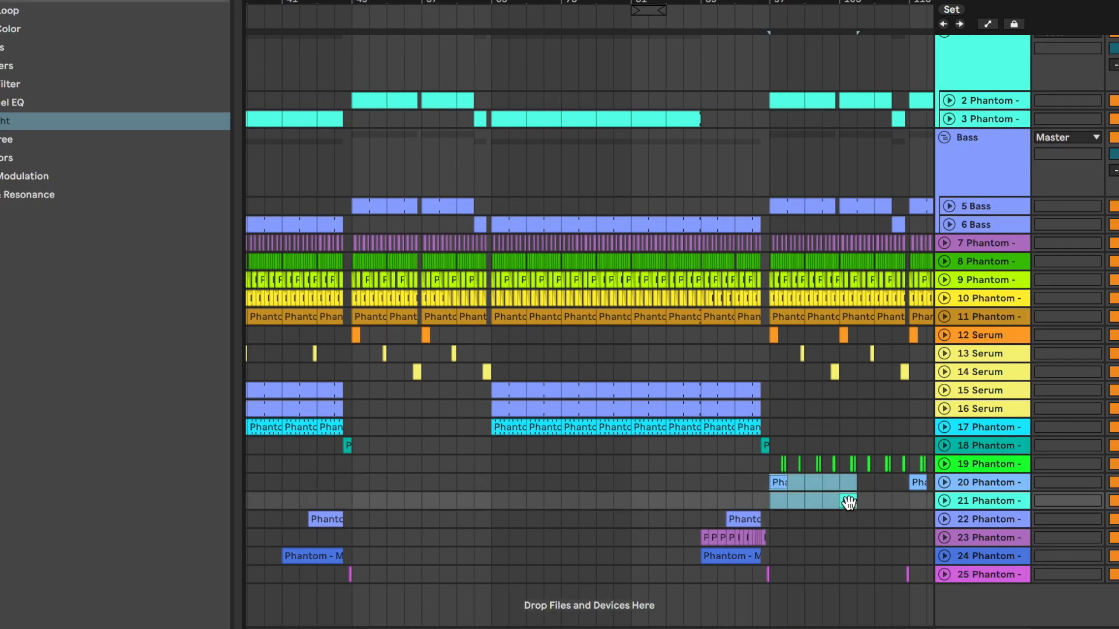
click(356, 481)
key(super+v)
click(471, 500)
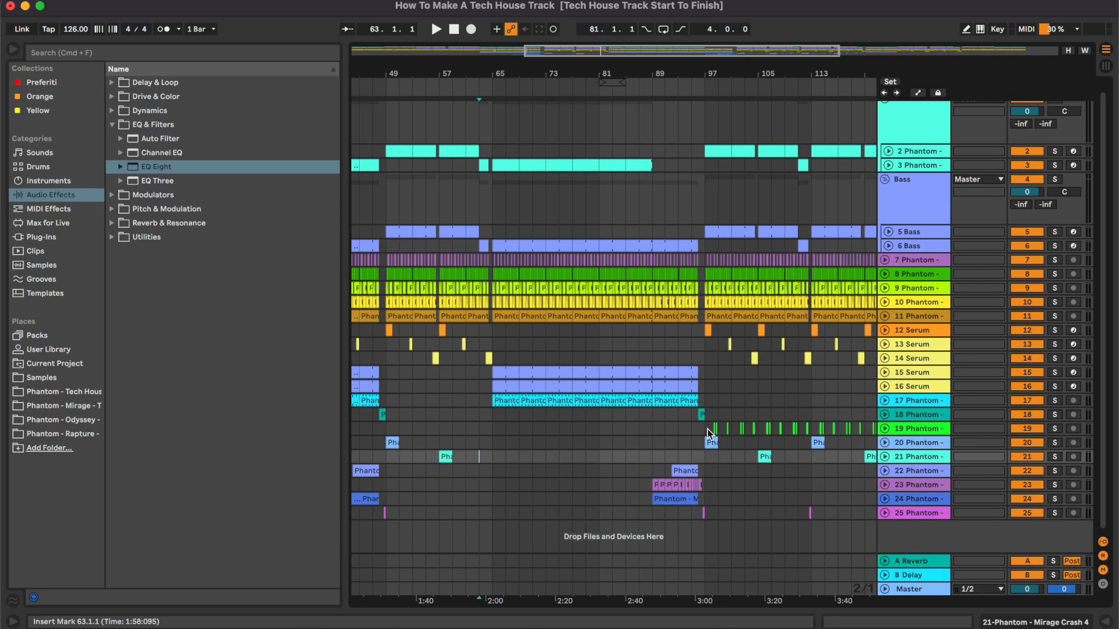
- Copy the chopped vocal clips on track 19 from bars 97 through 105 to bar 57
drag(707, 428, 736, 427)
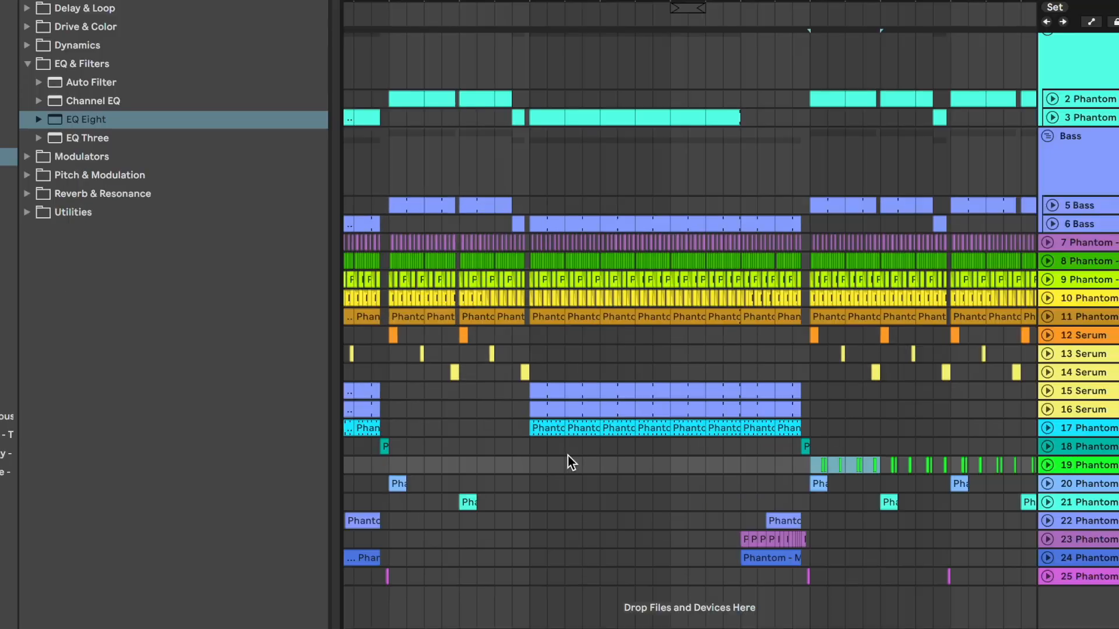
click(462, 465)
key(super+v)
scroll(459, 466, left, 3)
click(434, 465)
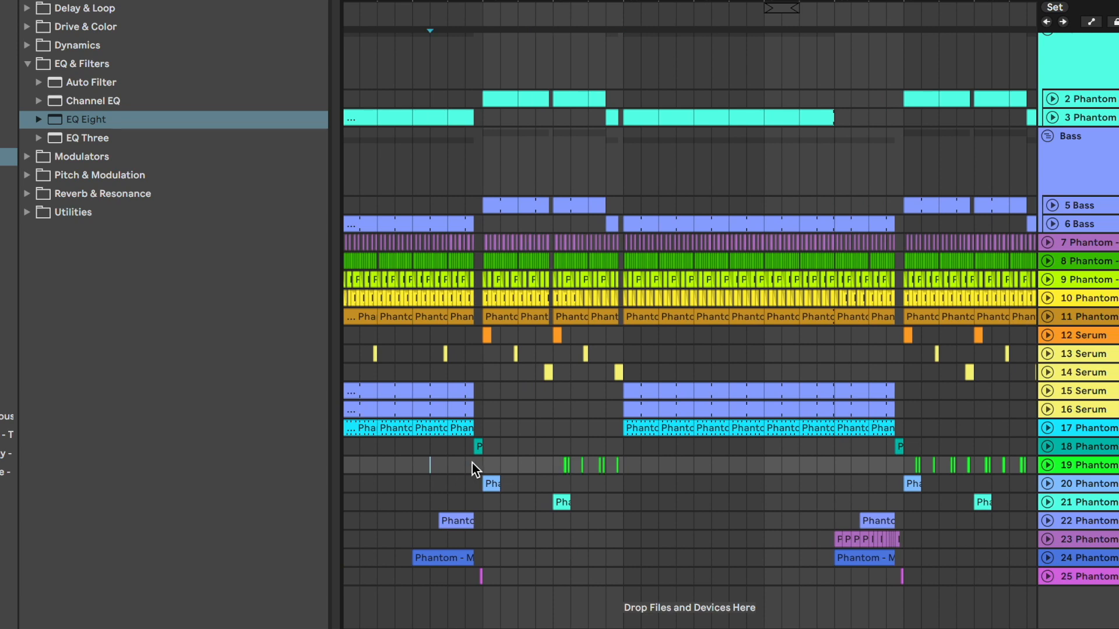
click(643, 518)
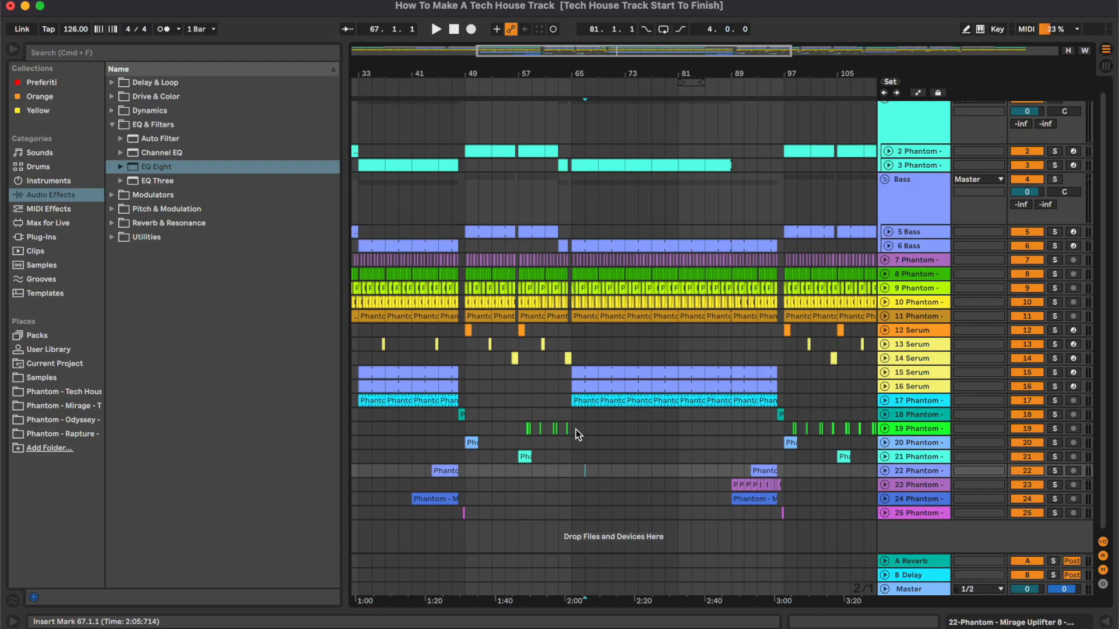
- Copy two vocal loop clips on track 17 from before bar 96 to bars 129 through 136
click(674, 441)
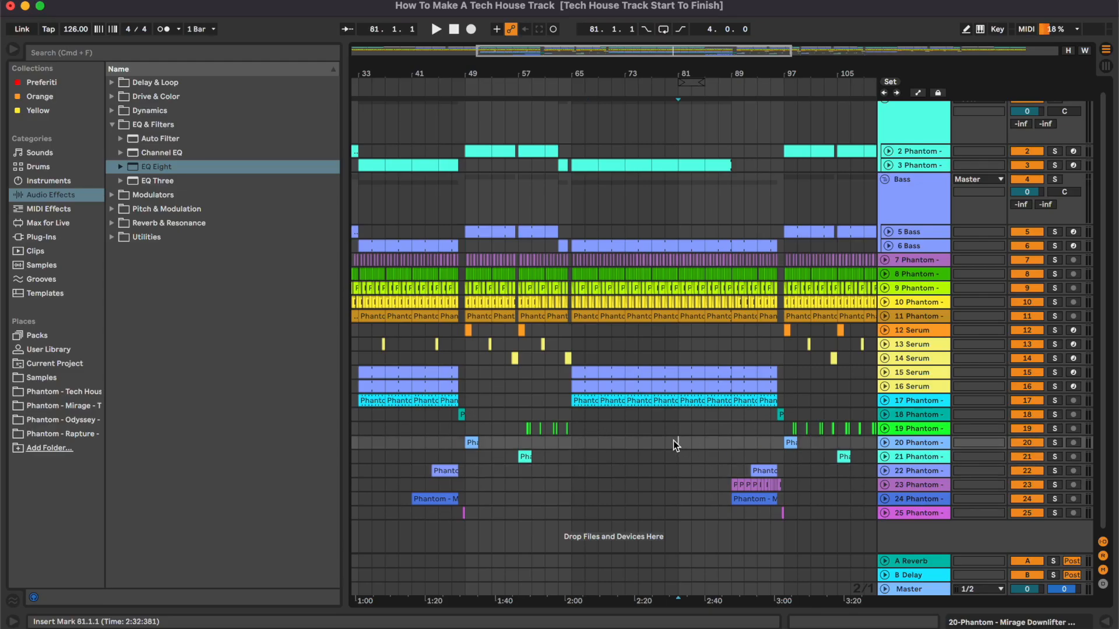
scroll(673, 440, right, 5)
click(672, 441)
scroll(775, 423, right, 3)
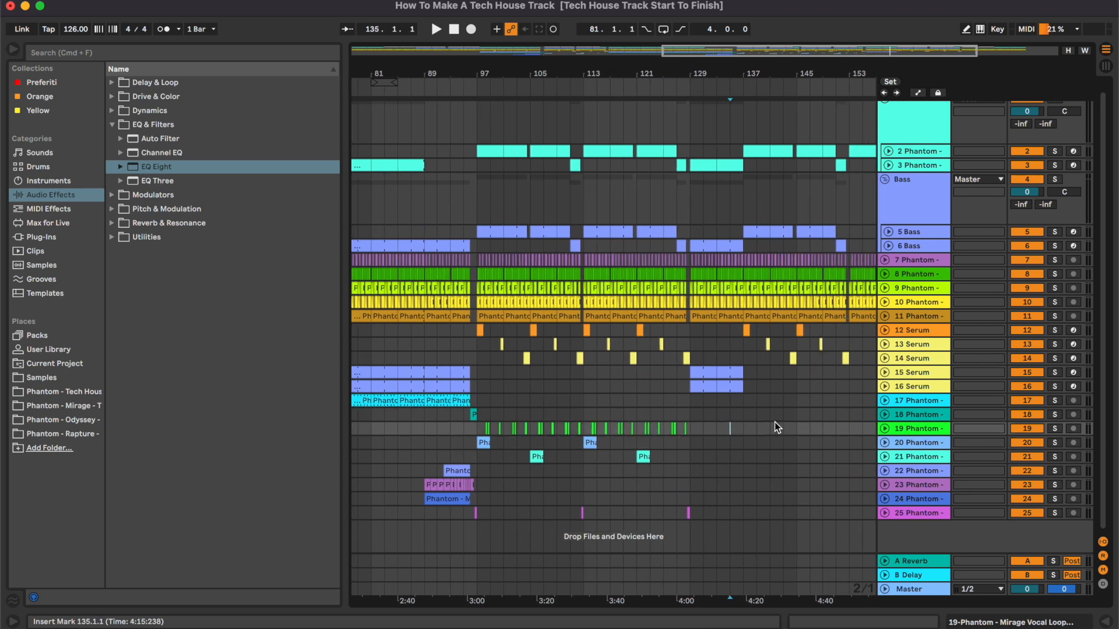
click(717, 415)
click(461, 400)
shift+click(438, 401)
key(super+c)
click(691, 398)
key(super+v)
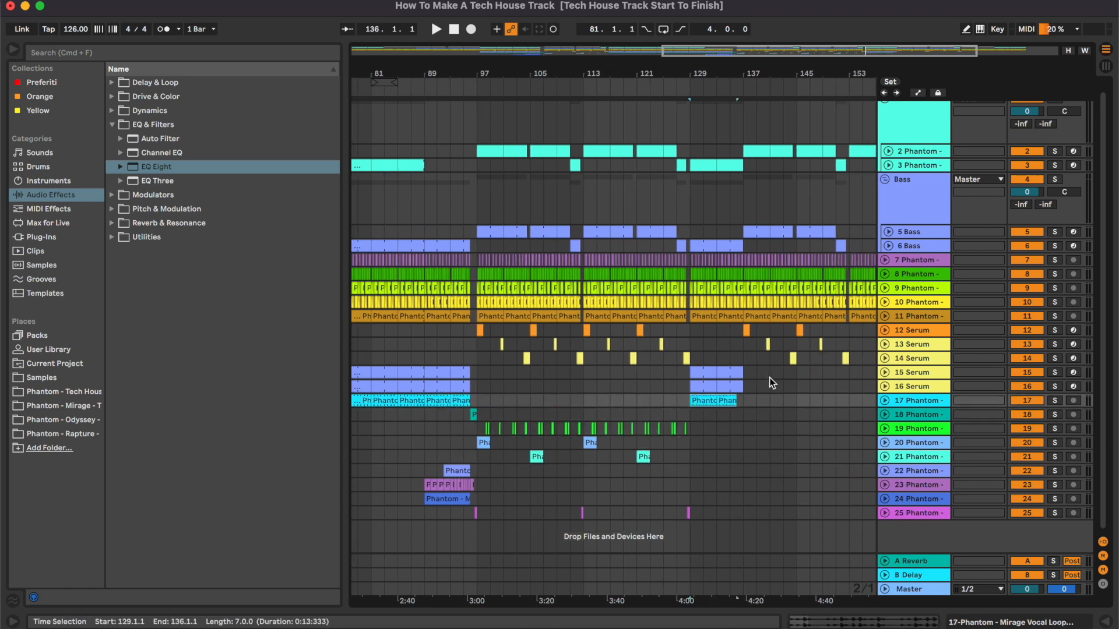
- Clear bar 136 across the bass, drum, Serum and vocal tracks to leave a gap before bar 137
drag(745, 352, 736, 174)
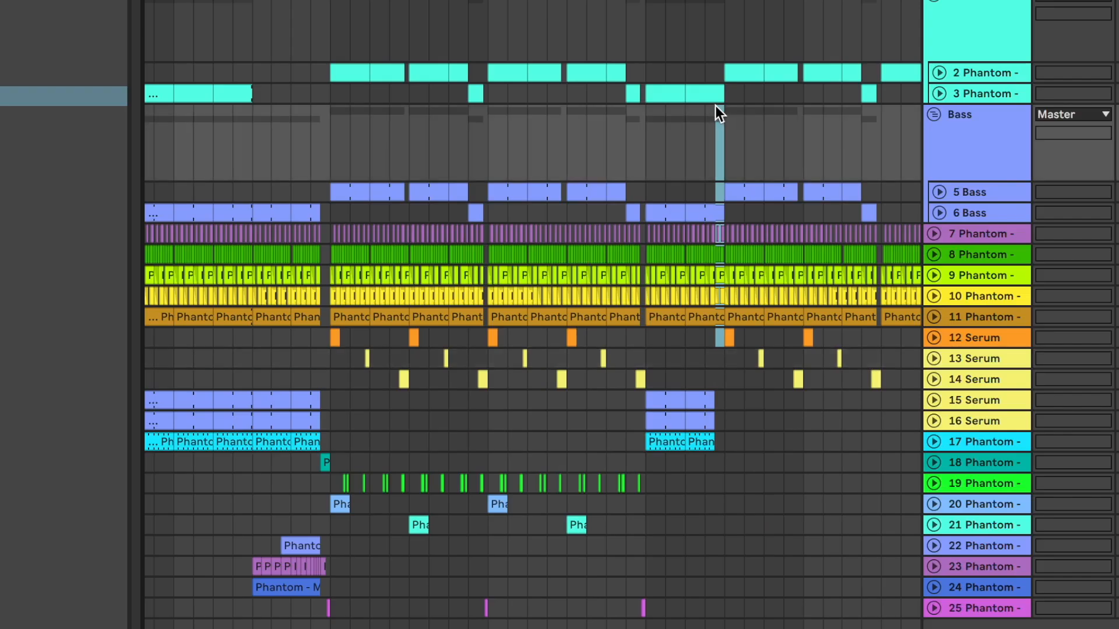
key(plus)
key(plus)
drag(701, 64, 729, 362)
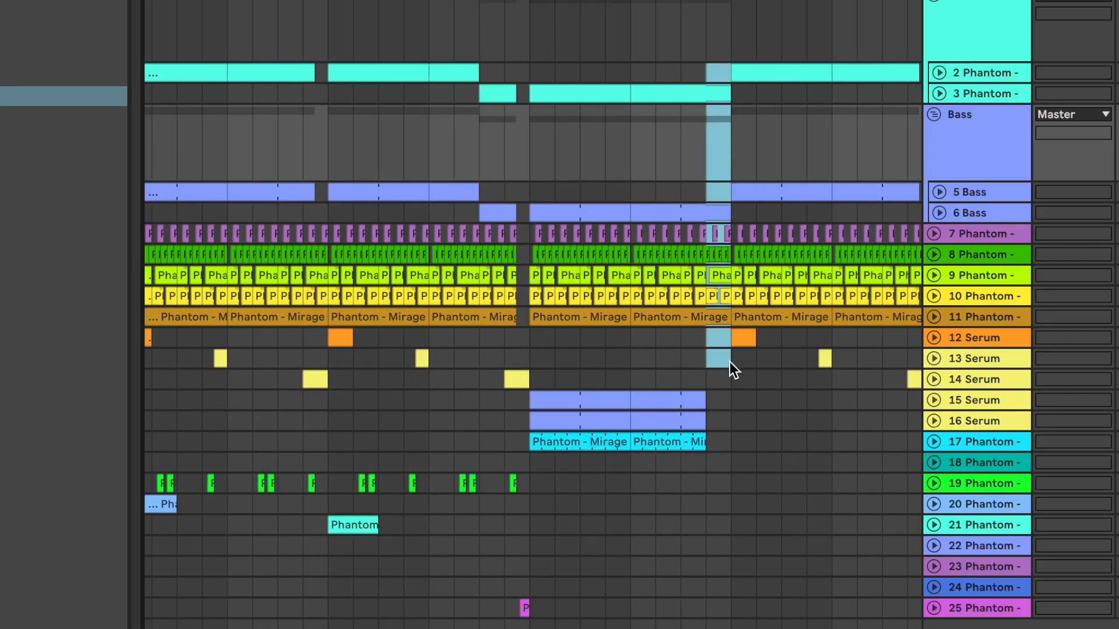
- Copy the short track 18 clip from just before bar 97 to bar 136
key(minus)
key(minus)
drag(339, 460, 380, 460)
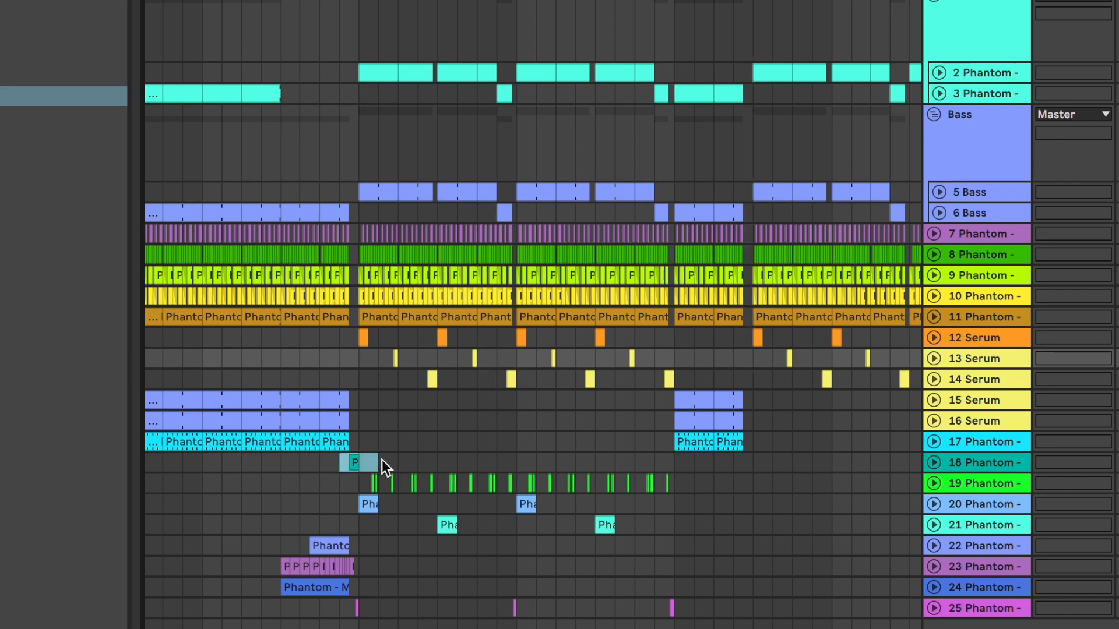
click(733, 463)
key(ctrl+v)
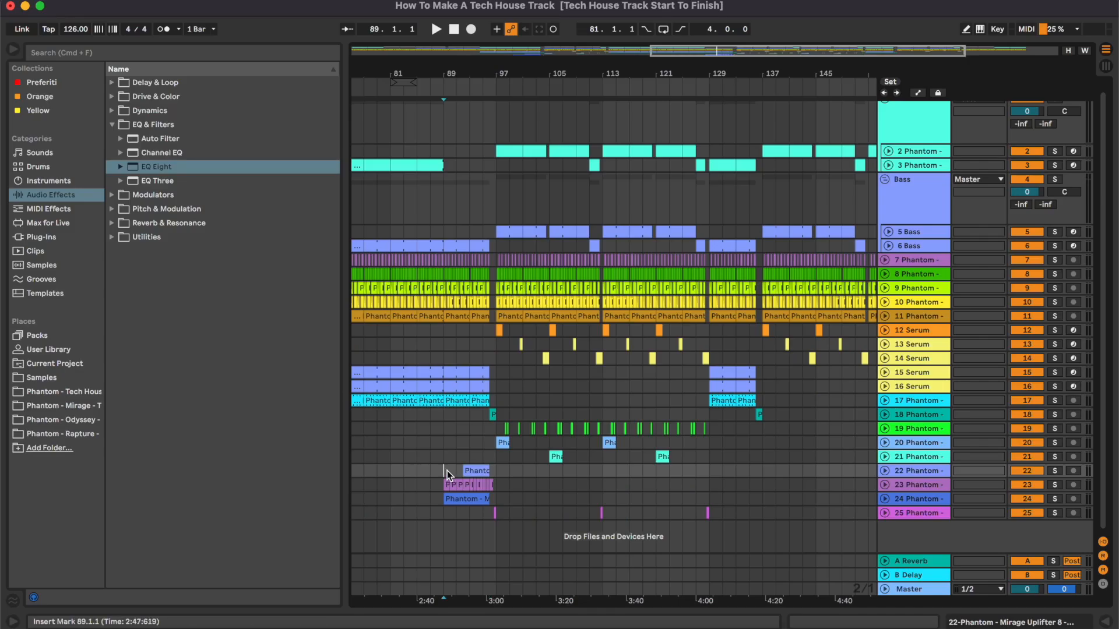
- Copy bars 89 through 97 of the track 22 uplifter to bar 129
drag(281, 545, 357, 544)
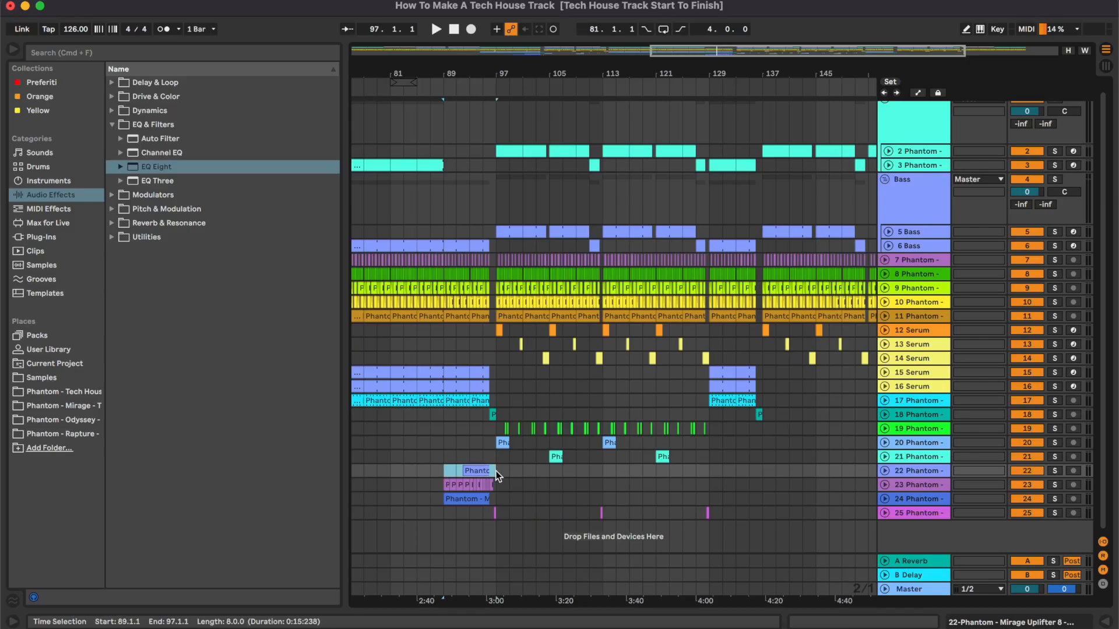
click(715, 471)
key(ctrl+v)
- Copy the track 20 downlifter and track 21 crash from bars 97 through 113 to bar 137
click(737, 443)
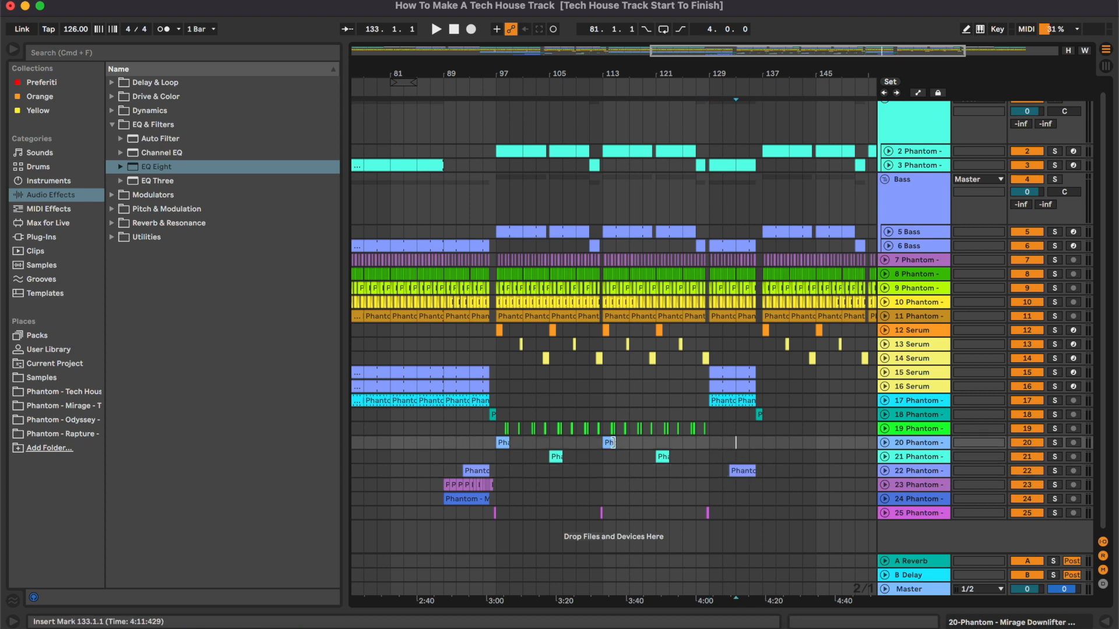
drag(495, 443, 601, 463)
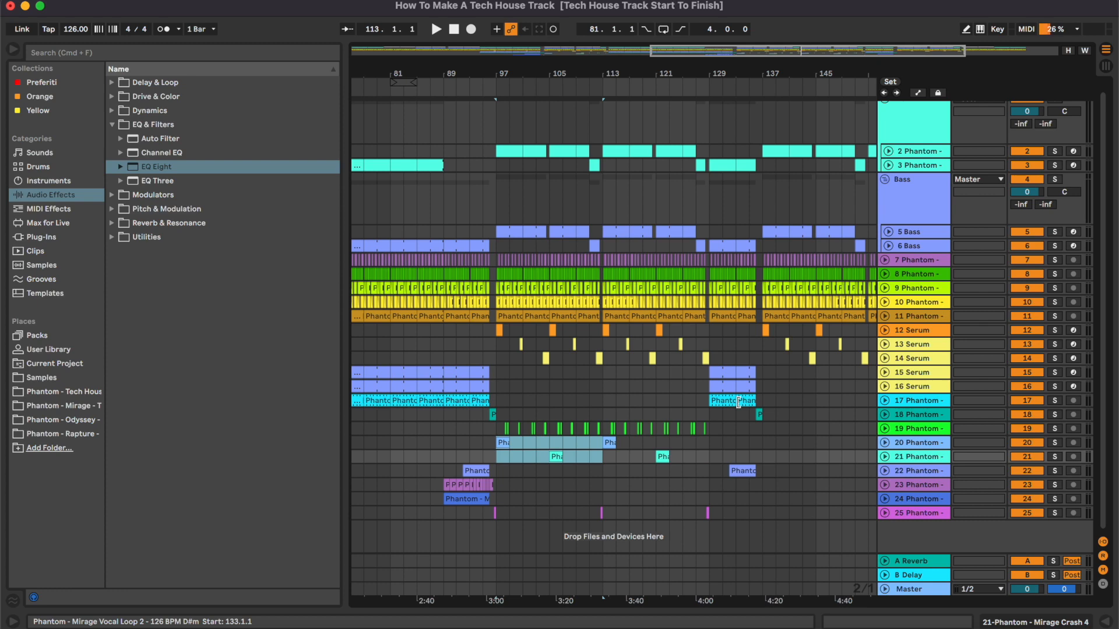
click(764, 444)
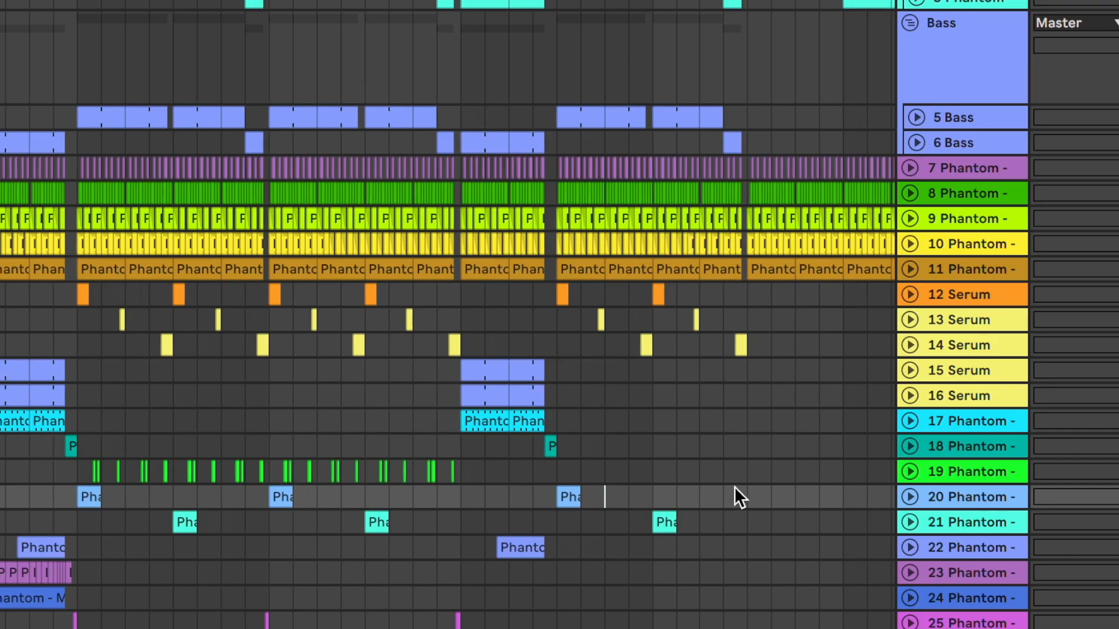
scroll(787, 438, right, 1)
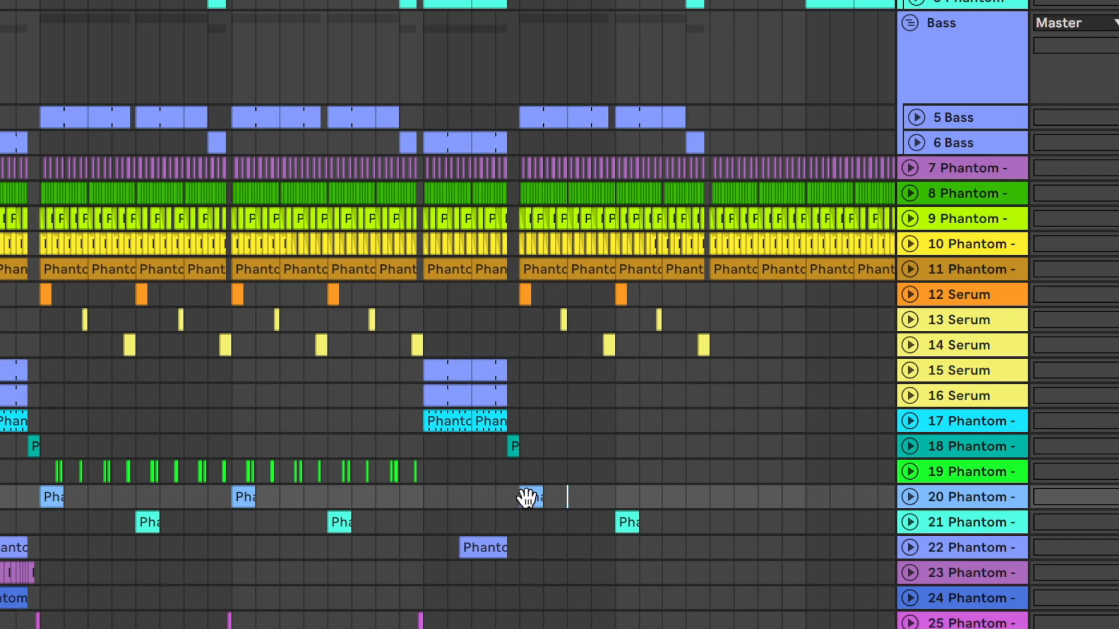
- Copy the track 25 snare fill to just before bar 137 and save the project
scroll(624, 524, left, 3)
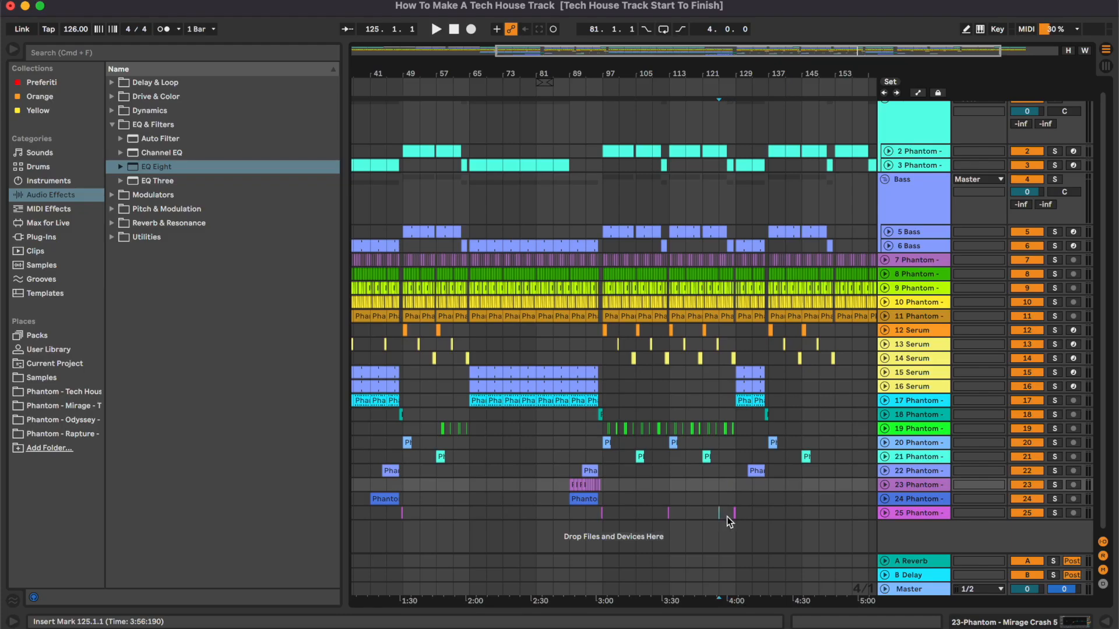
drag(726, 516, 754, 509)
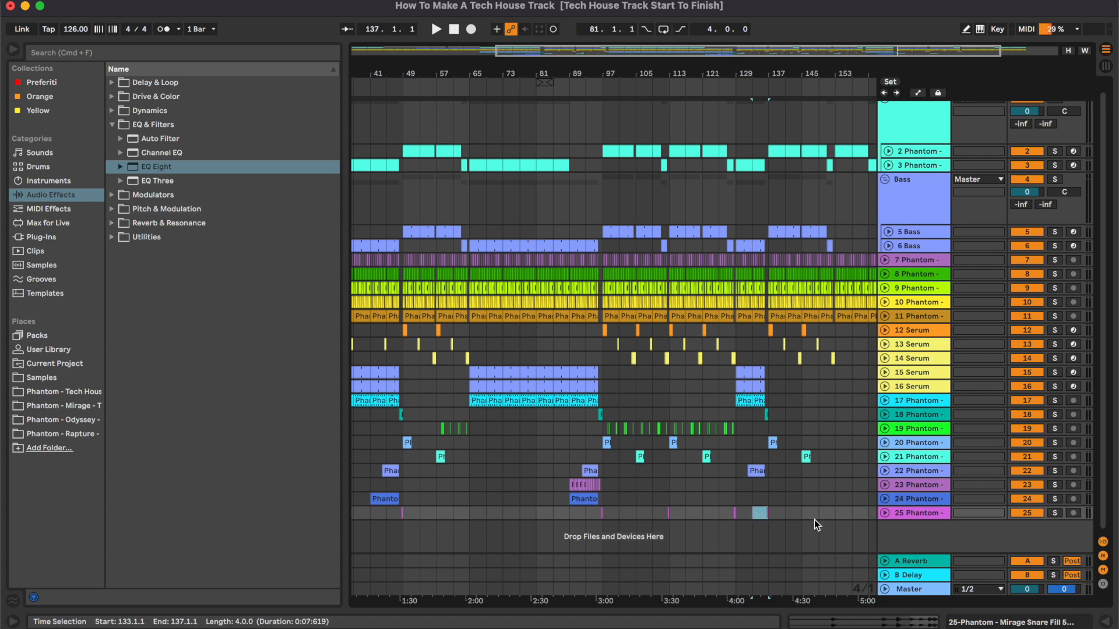
key(super+s)
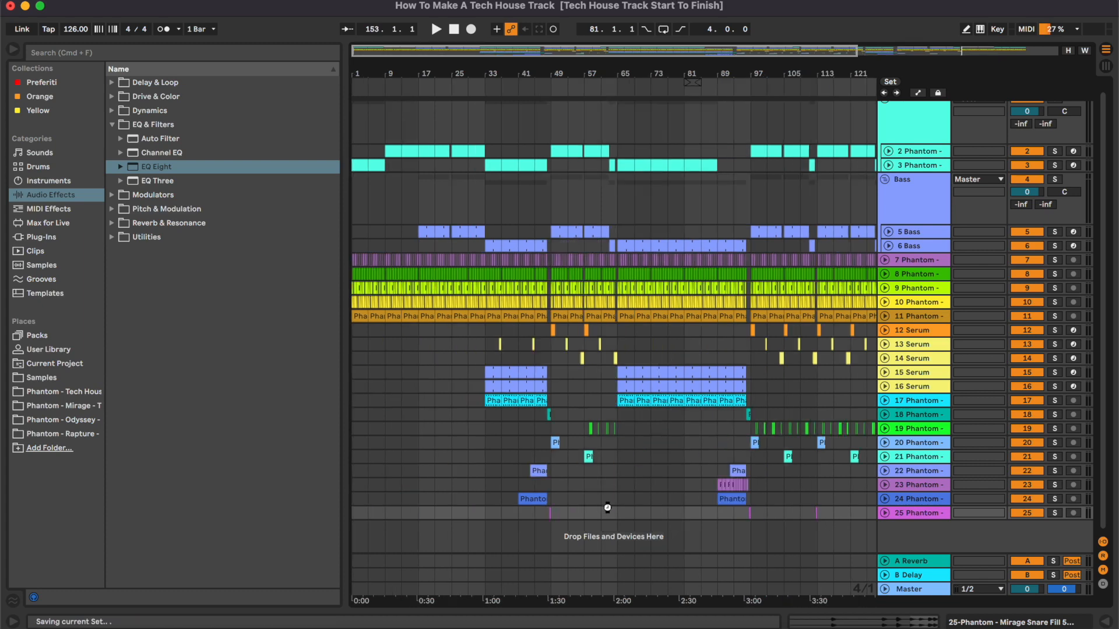
- Insert a new audio track below track 25 and browse the Phantom Mirage pack's downlifter samples
click(608, 510)
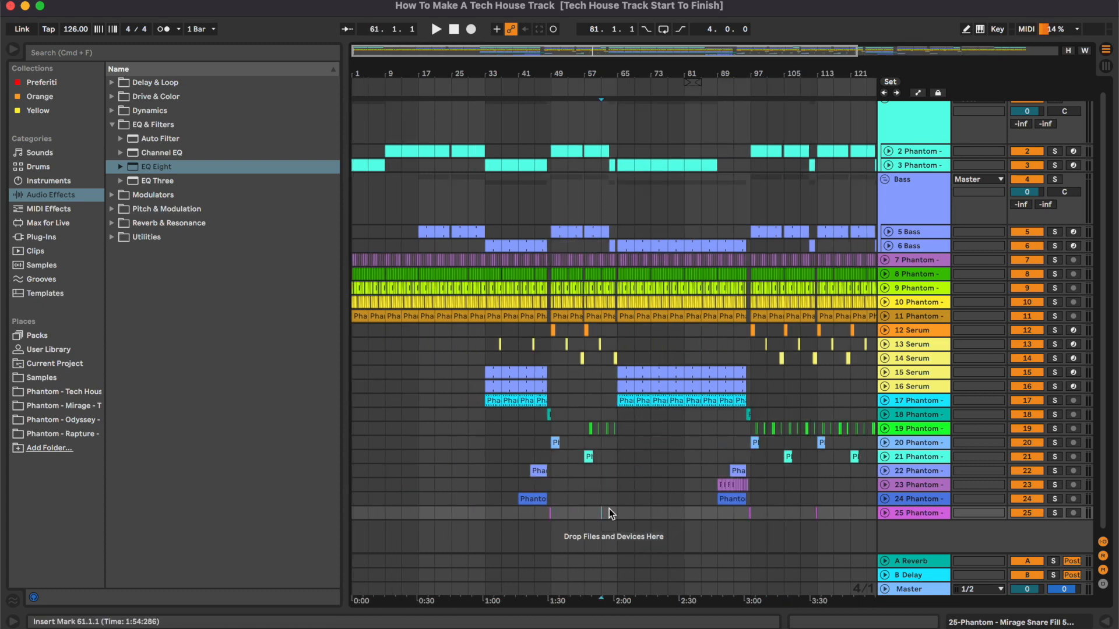
key(plus)
key(plus)
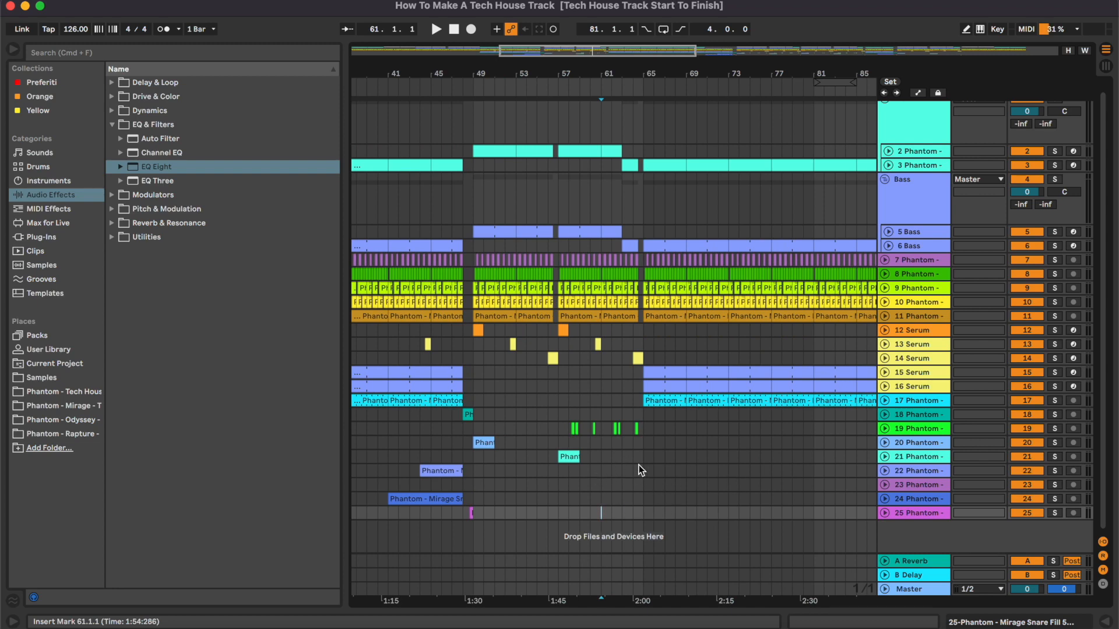
click(645, 119)
key(plus)
click(918, 512)
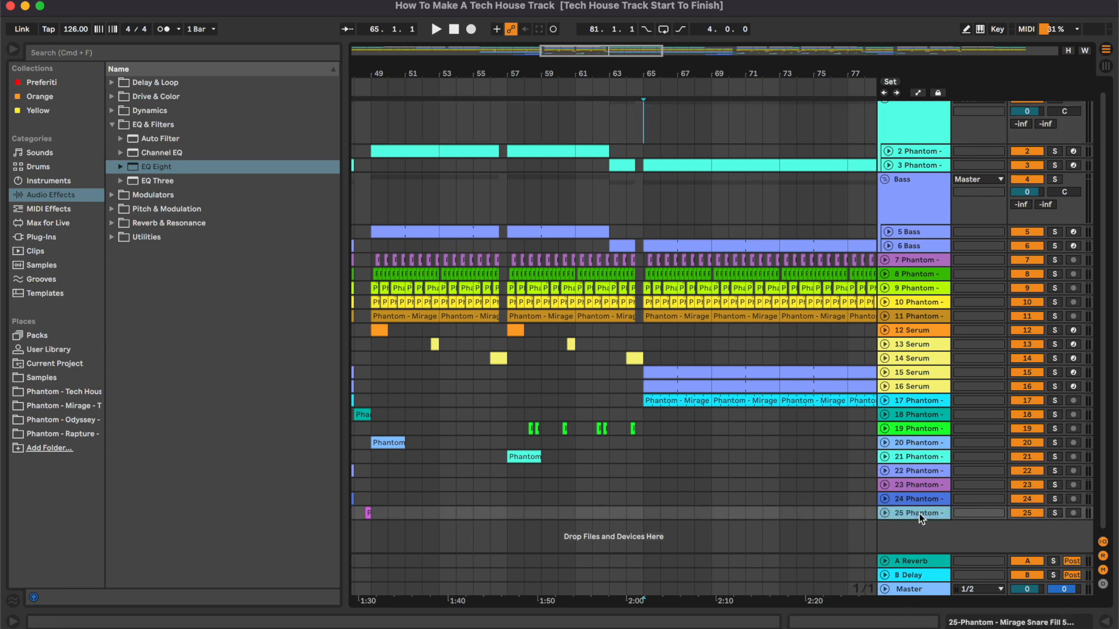
key(super+t)
click(92, 406)
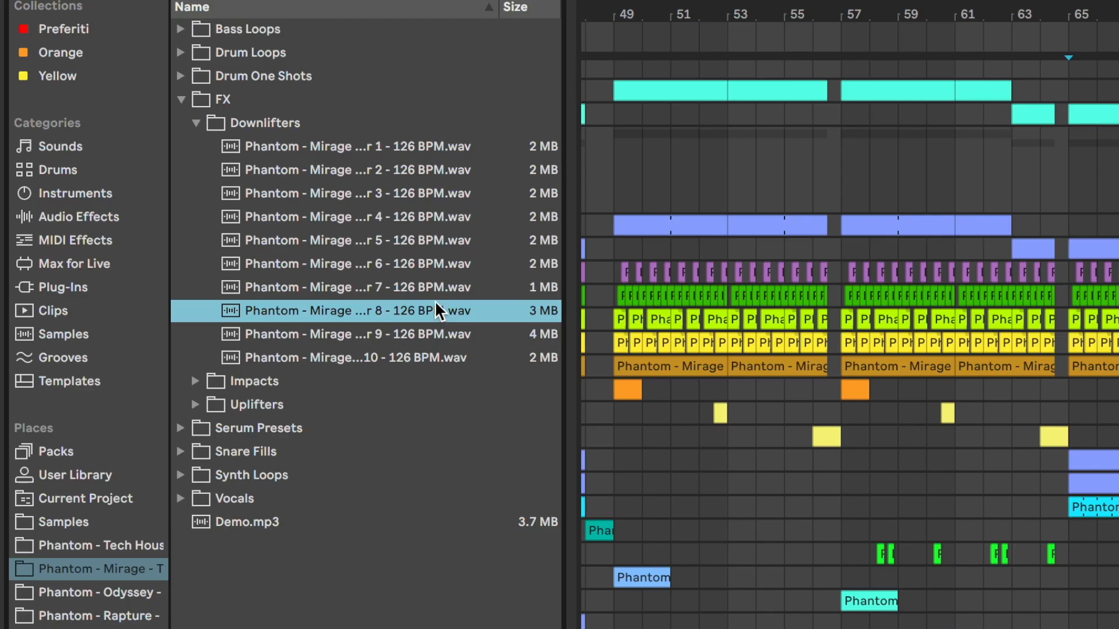
- Try the Mirage Downlifter 10 sample on the new track at bar 65
key(Down)
key(Down)
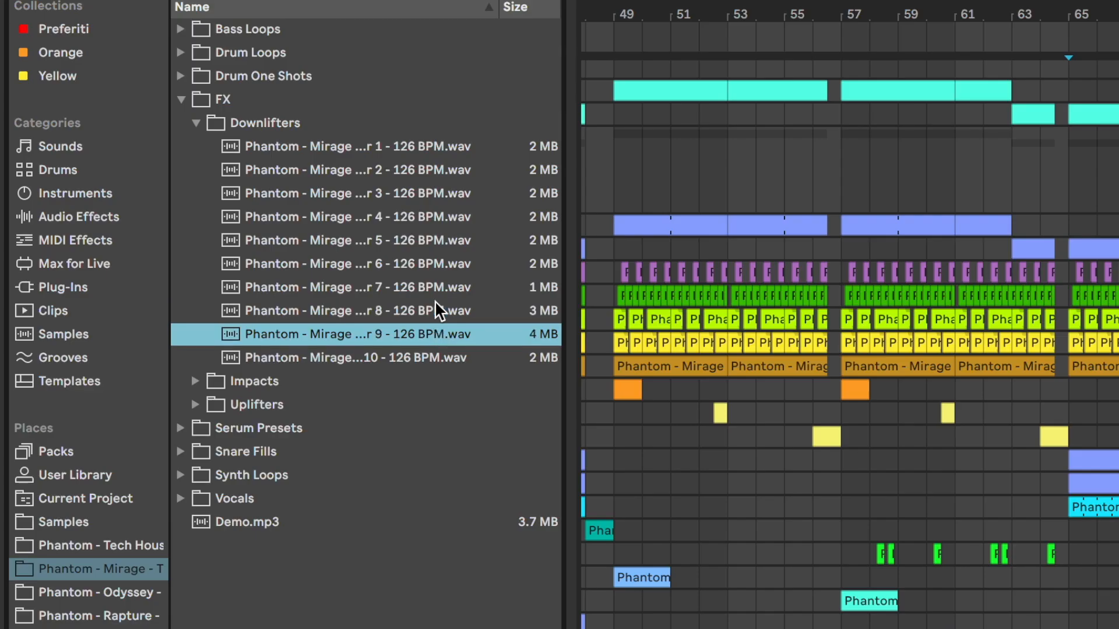
drag(443, 358, 658, 545)
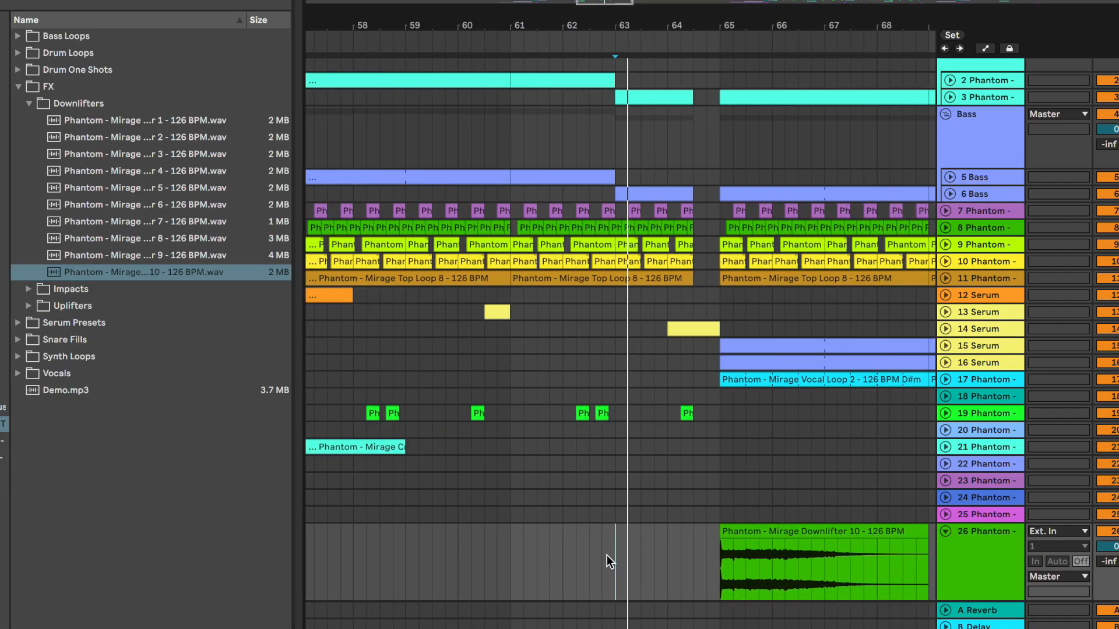
key(plus)
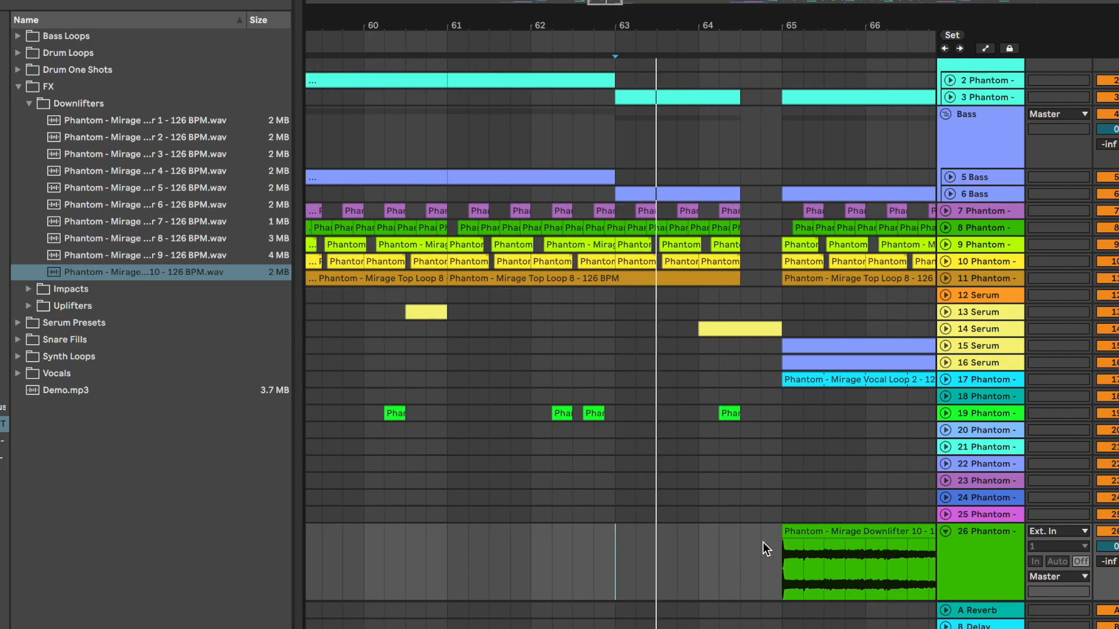
scroll(763, 542, right, 3)
scroll(763, 542, down, 1)
- Lower track 26's volume to -21.6 dB and replace its clip at bar 65 with Mirage Downlifter 2
drag(1107, 516, 1107, 541)
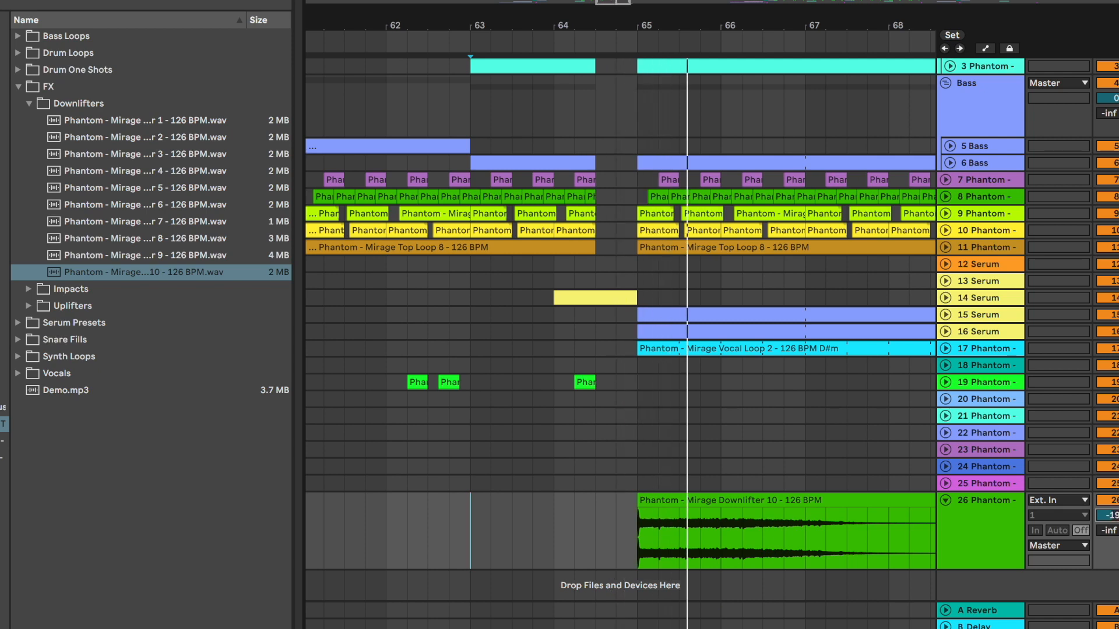
click(152, 153)
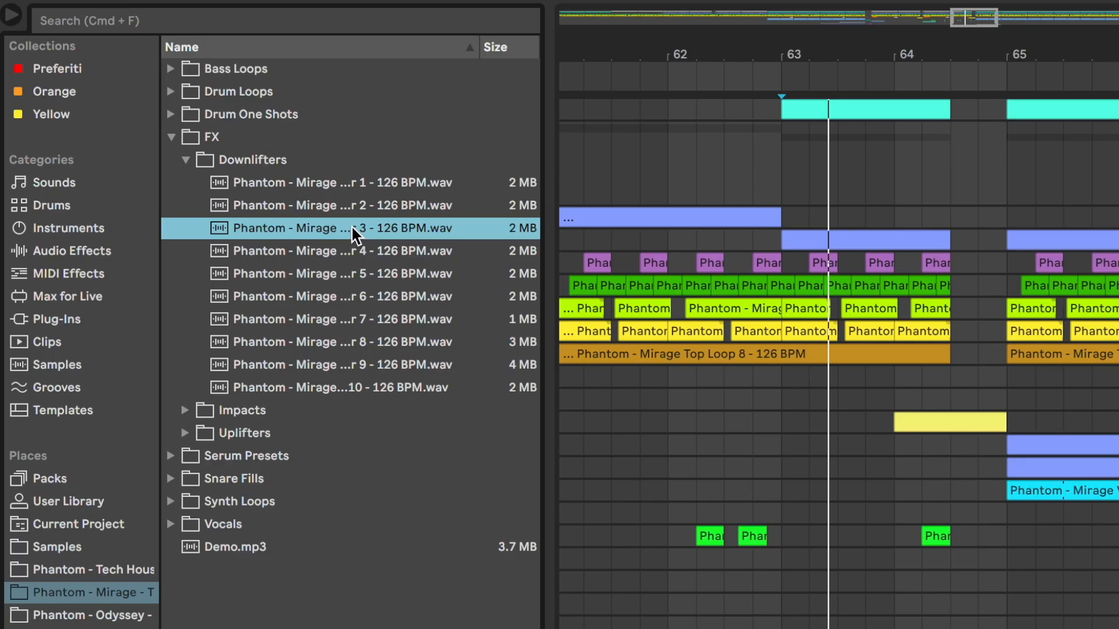
key(Up)
drag(359, 205, 565, 518)
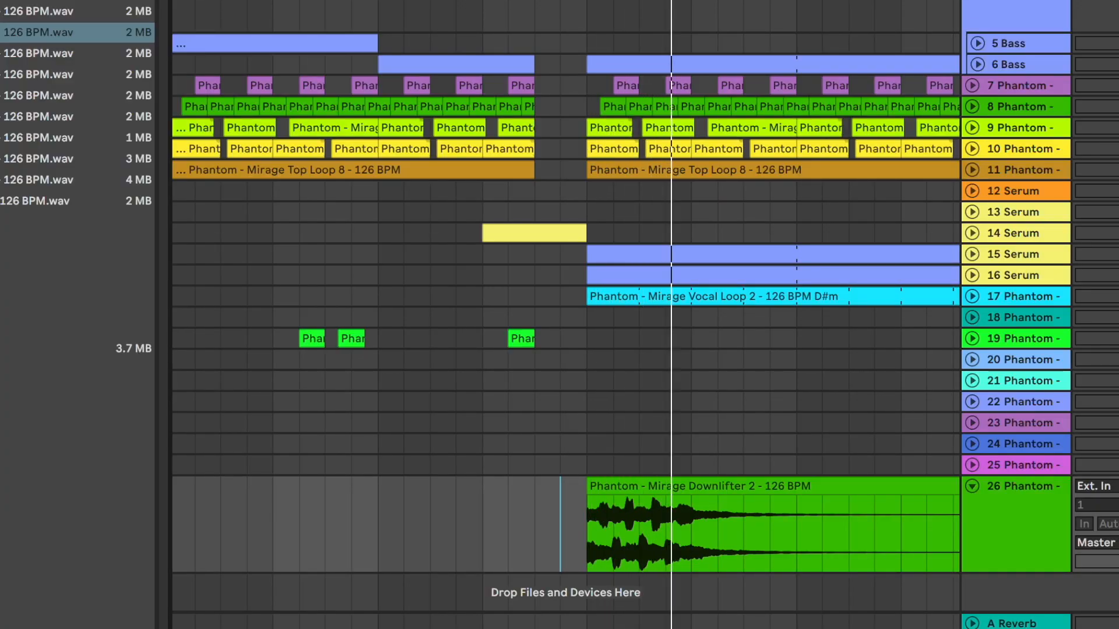
- Insert another audio track below track 26, place Mirage Uplifter 1 on bars 63 to 65, and play the transition
click(992, 514)
key(super+t)
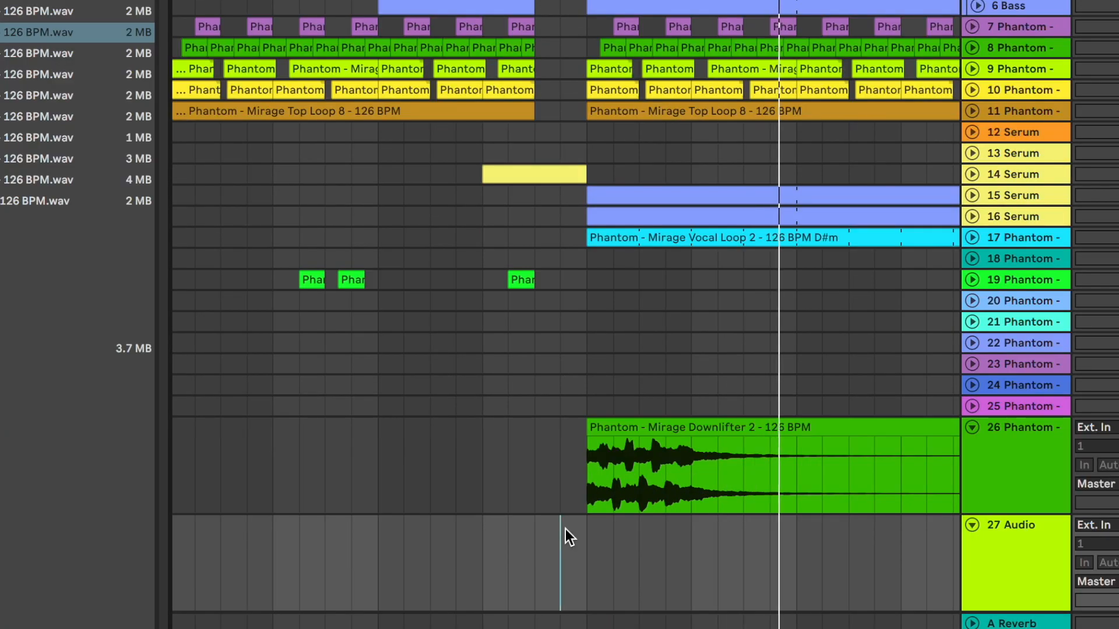
click(216, 239)
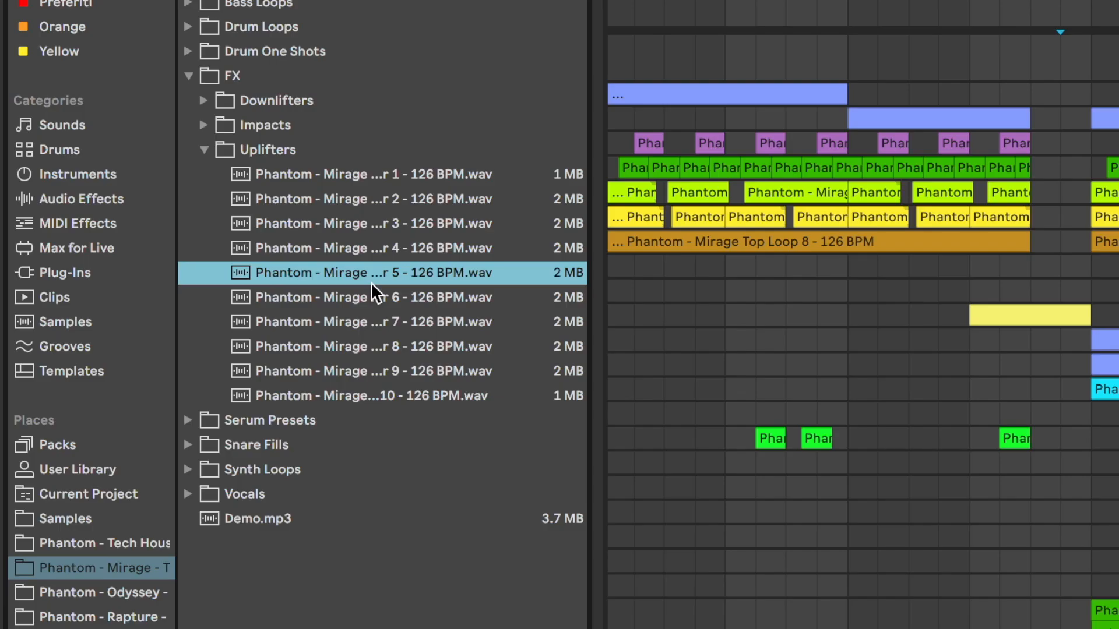
key(Up)
key(Up)
key(Up)
key(Up)
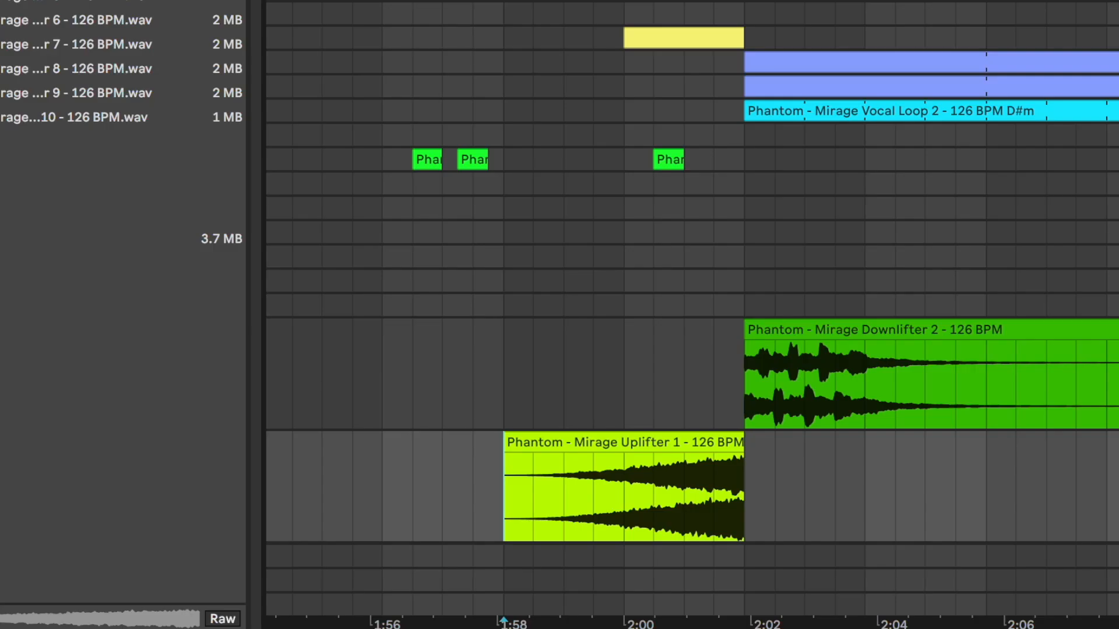
key(space)
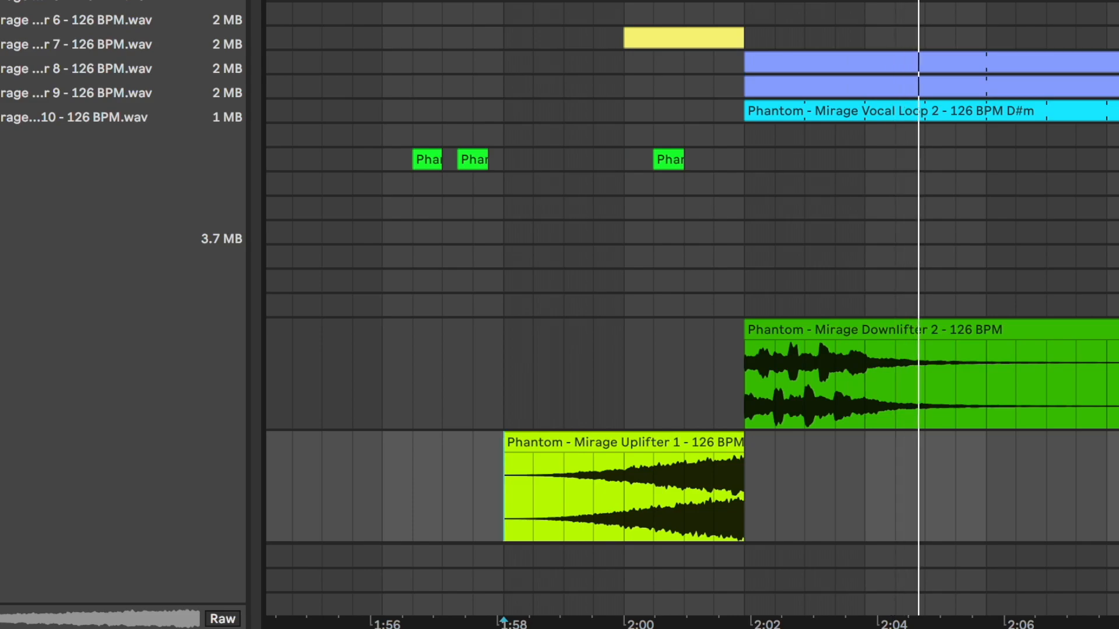
key(space)
- Copy bars 63 through 71 of the track 26 downlifter and track 27 uplifter to bar 31
scroll(534, 367, down, 10)
drag(498, 441, 557, 509)
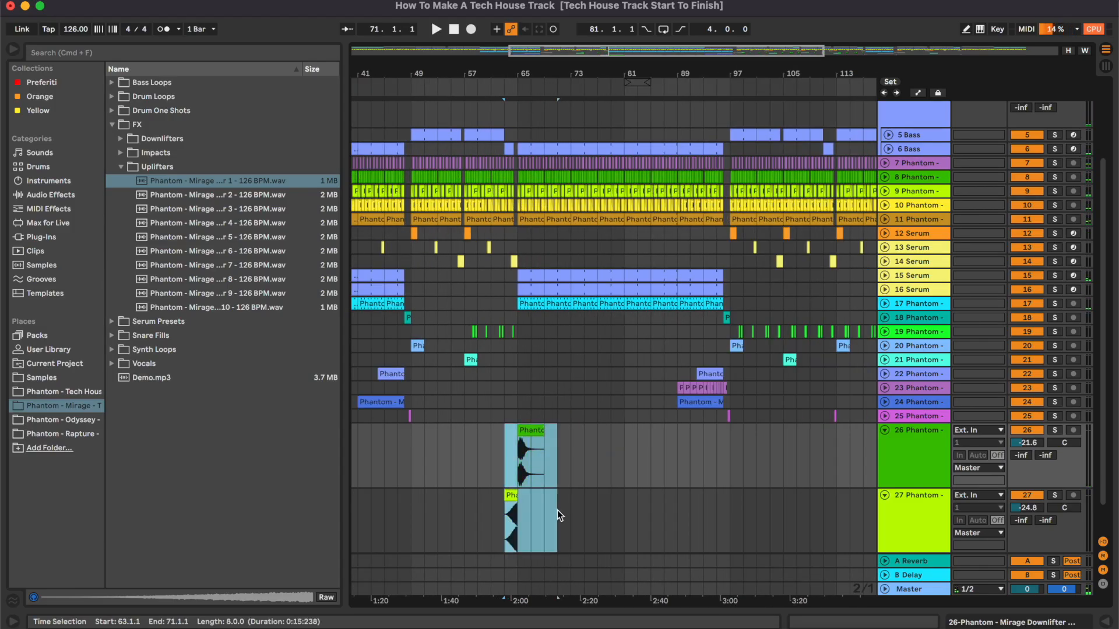
key(minus)
scroll(557, 509, left, 2)
scroll(557, 509, down, 1)
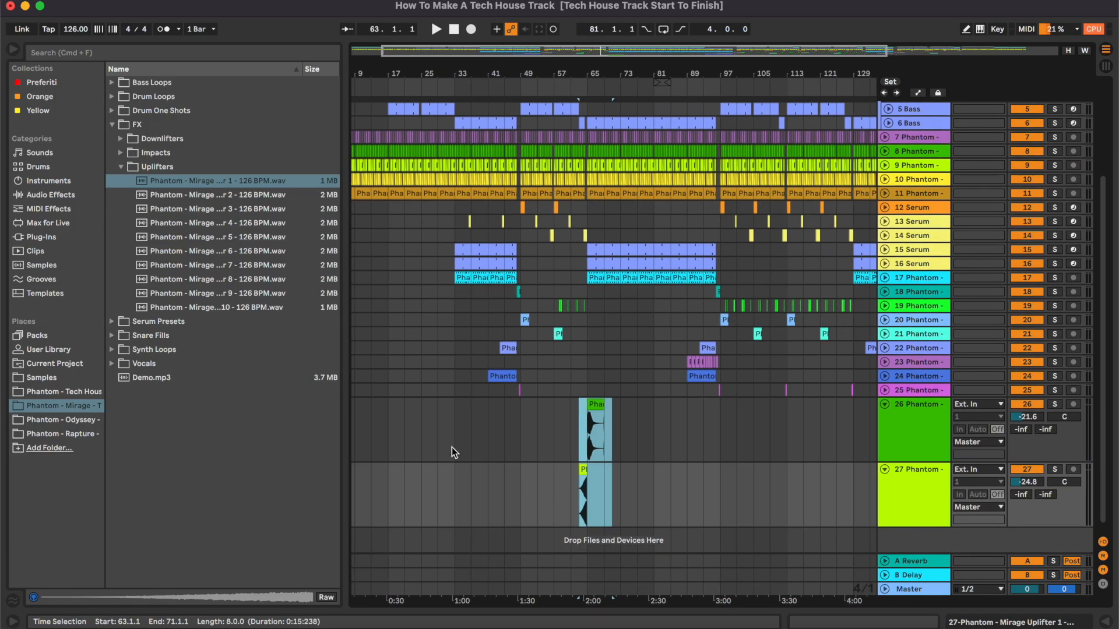
click(438, 432)
key(super+v)
key(plus)
key(plus)
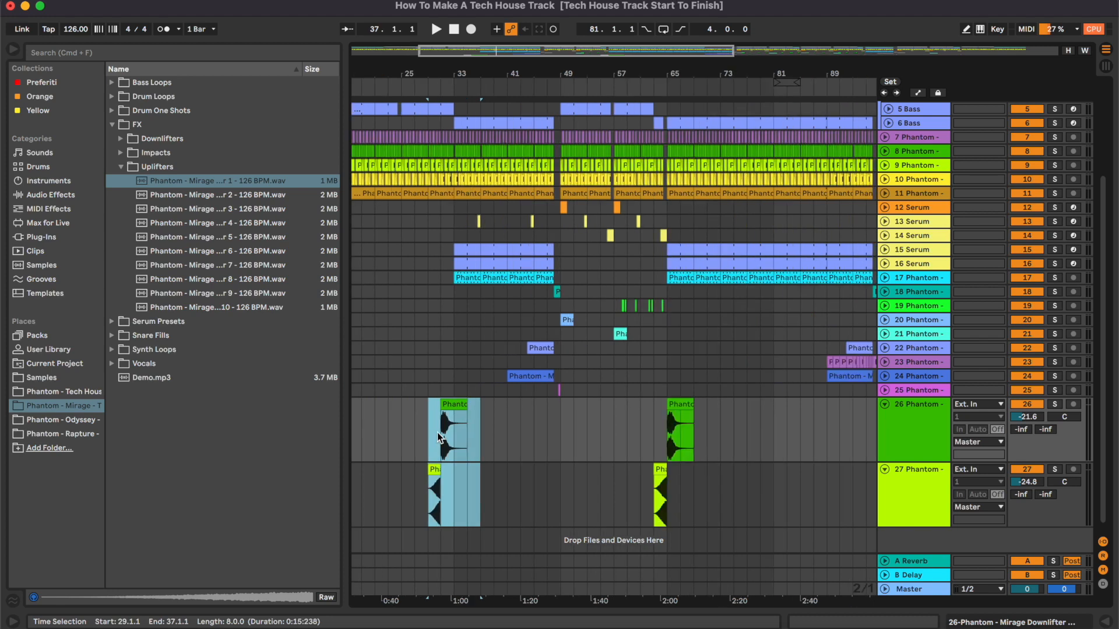
key(Right)
key(Right)
- Copy the uplifter and downlifter pair to bar 127 and collapse tracks 26 and 27
key(minus)
key(minus)
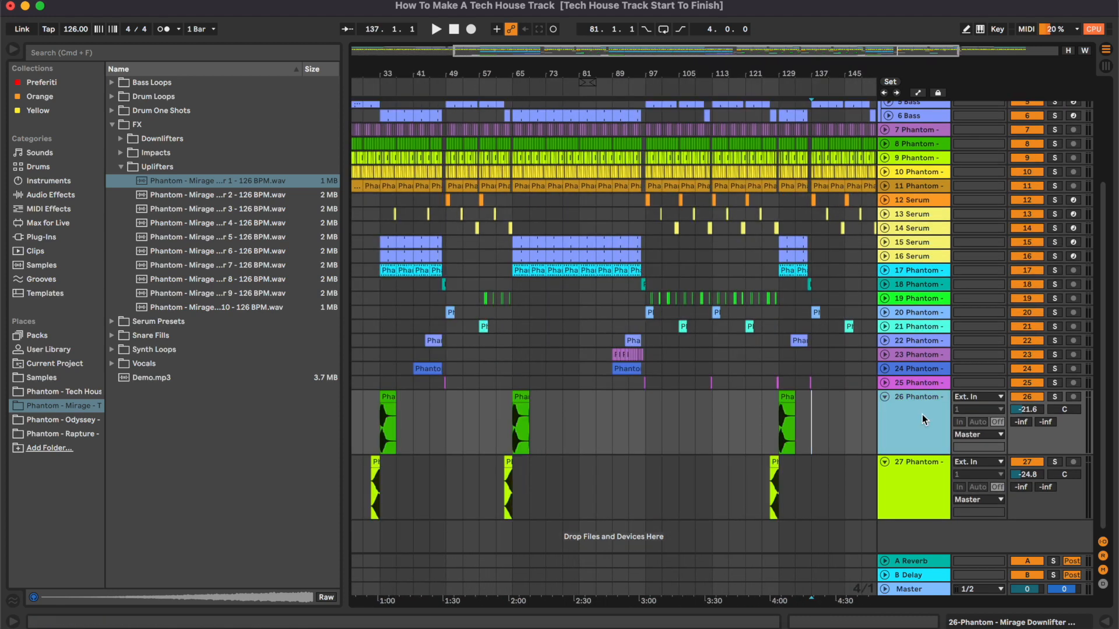
double_click(922, 414)
double_click(922, 414)
- Save the project
click(715, 291)
scroll(715, 292, up, 3)
scroll(715, 292, left, 2)
key(super+s)
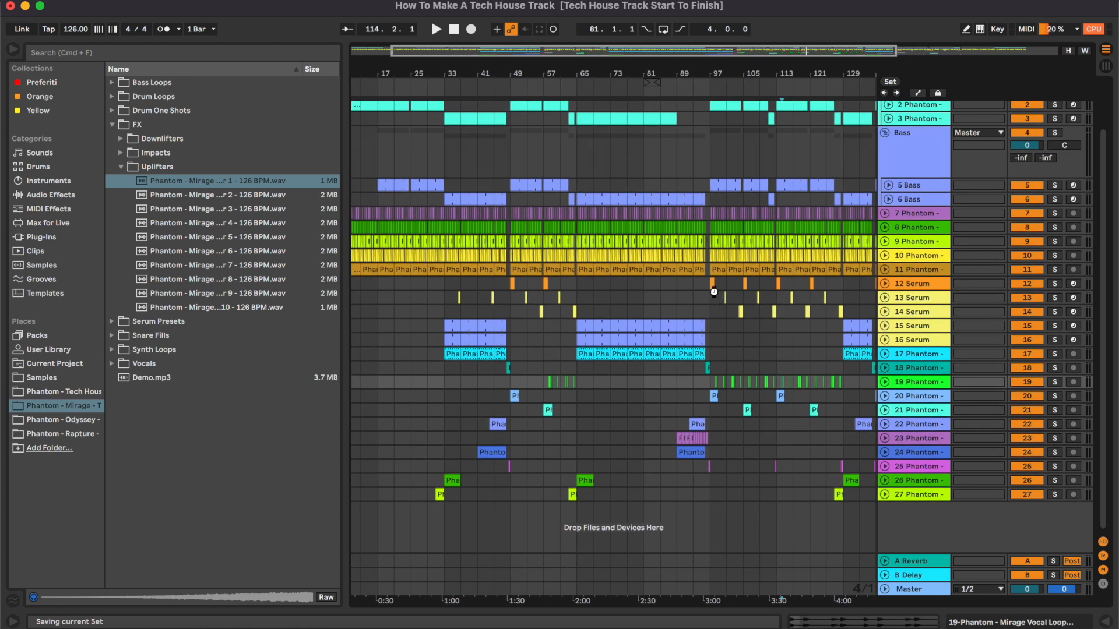
scroll(641, 166, down, 2)
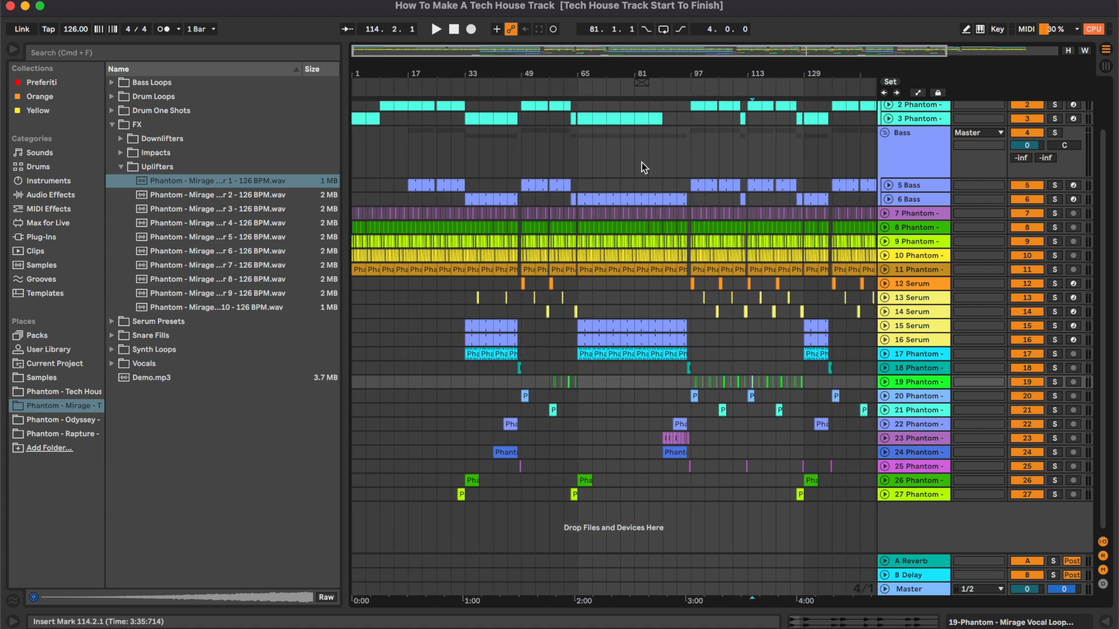
scroll(641, 162, up, 2)
scroll(641, 163, right, 2)
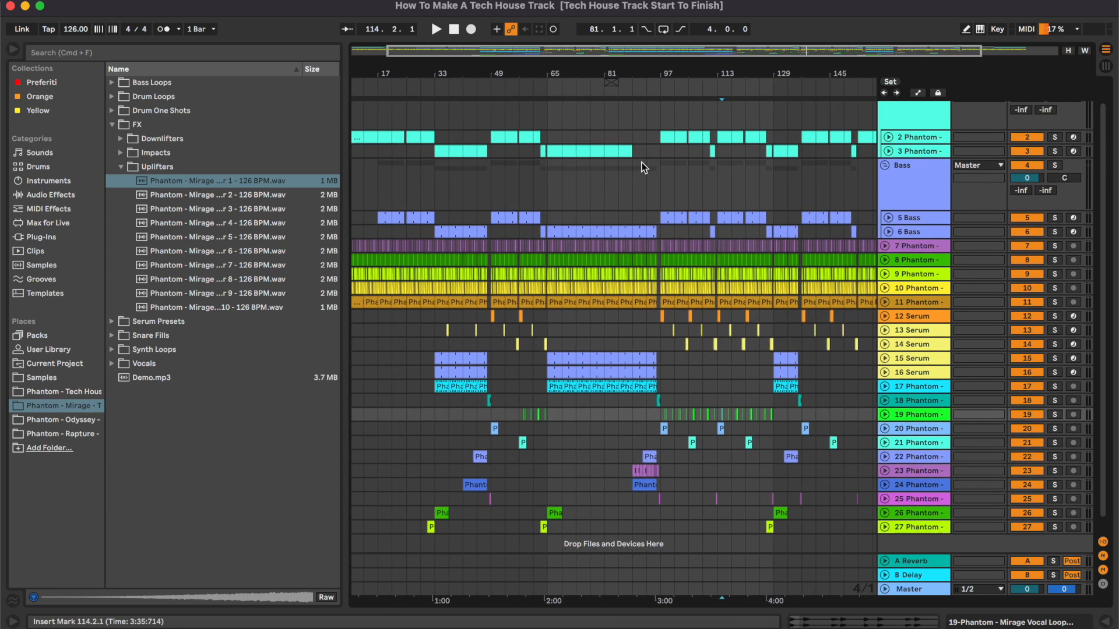